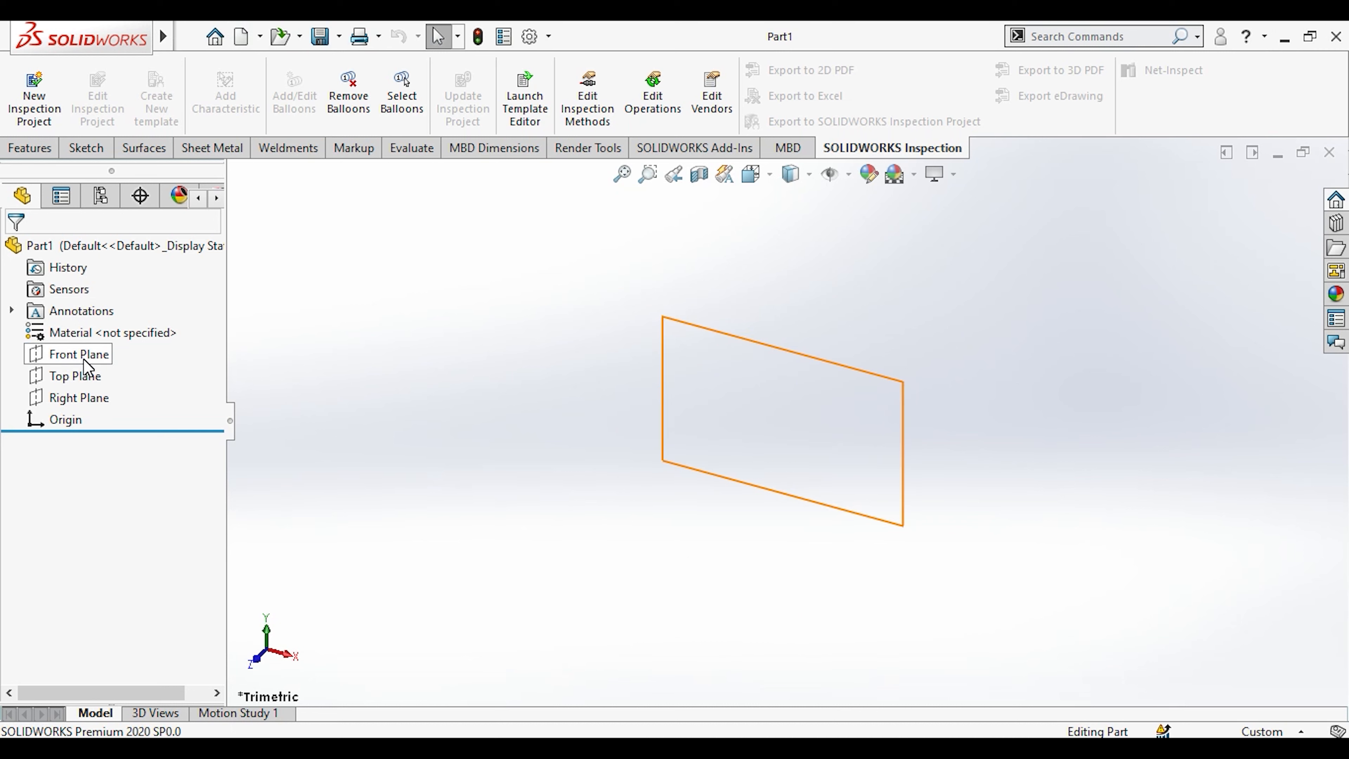
Start a sketch on the Front Plane and draw a horizontal line about 55 mm long below the origin.
click(83, 355)
click(101, 336)
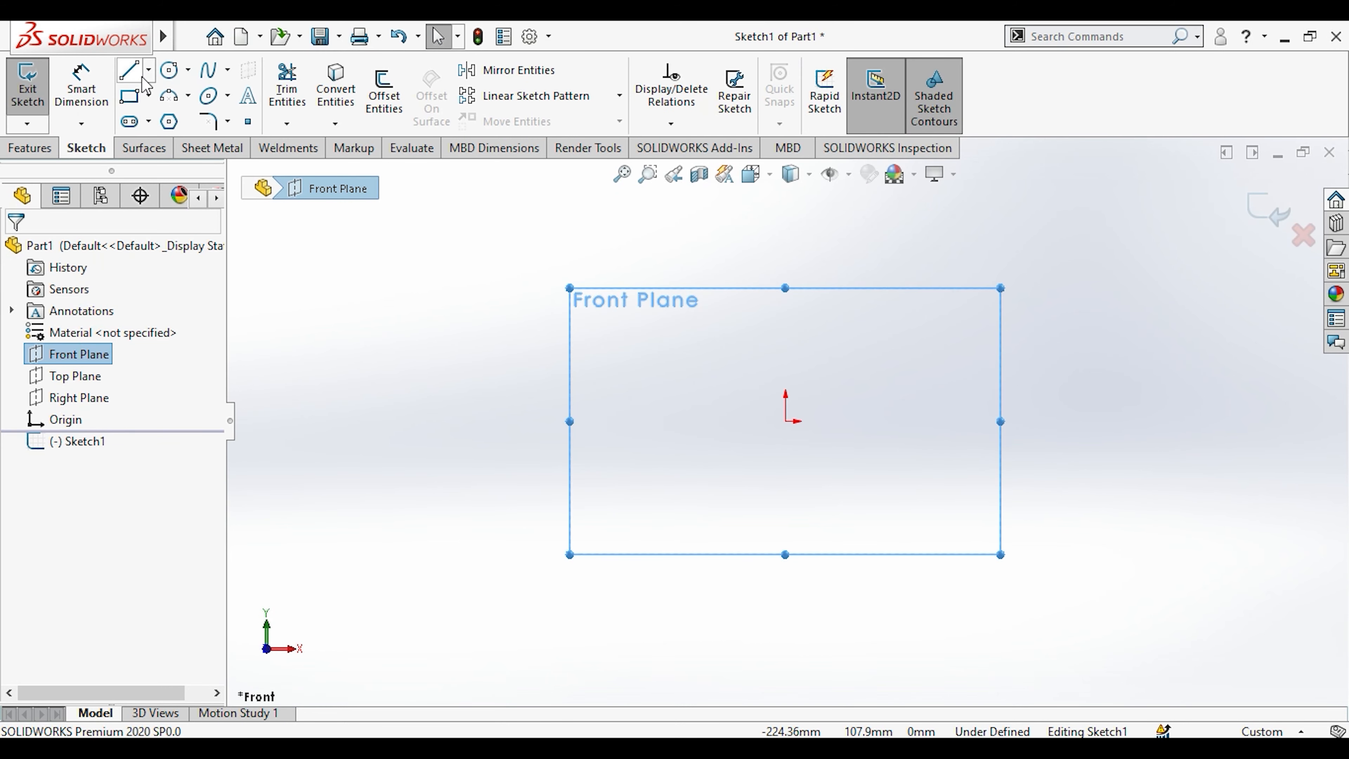
drag(869, 511, 735, 511)
key(Escape)
Add a Midpoint relation between the horizontal line and the origin.
click(781, 511)
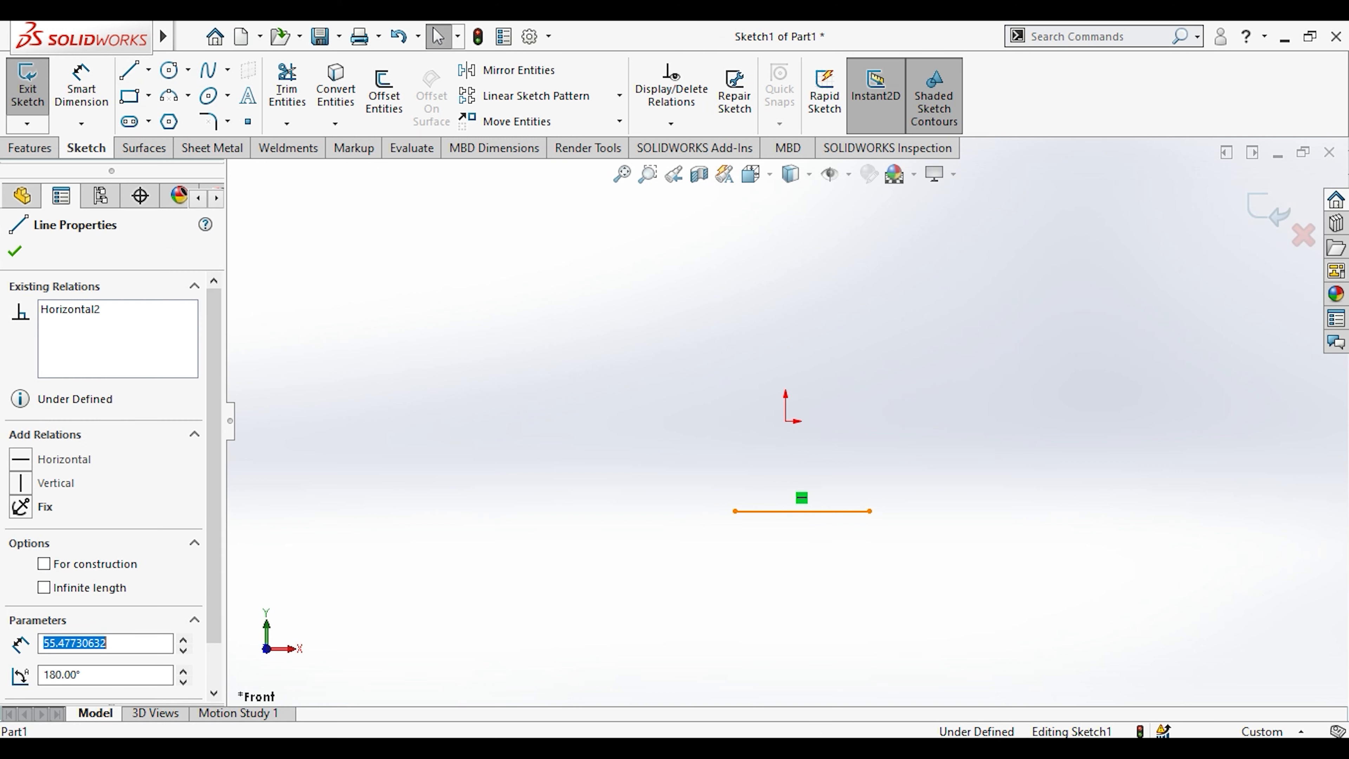
ctrl+click(786, 422)
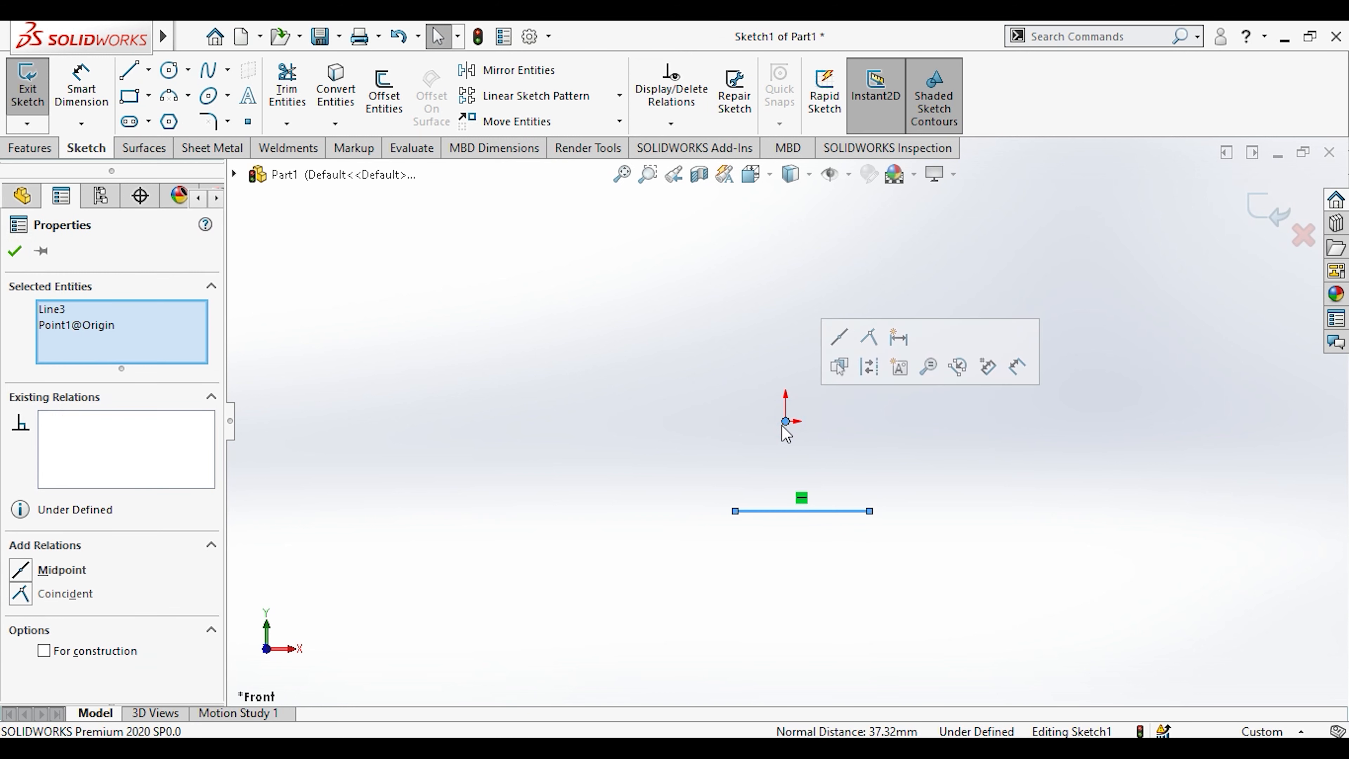
click(836, 346)
Check the reference drawing and dimension the horizontal line through the origin to 35 mm.
key(alt+Tab)
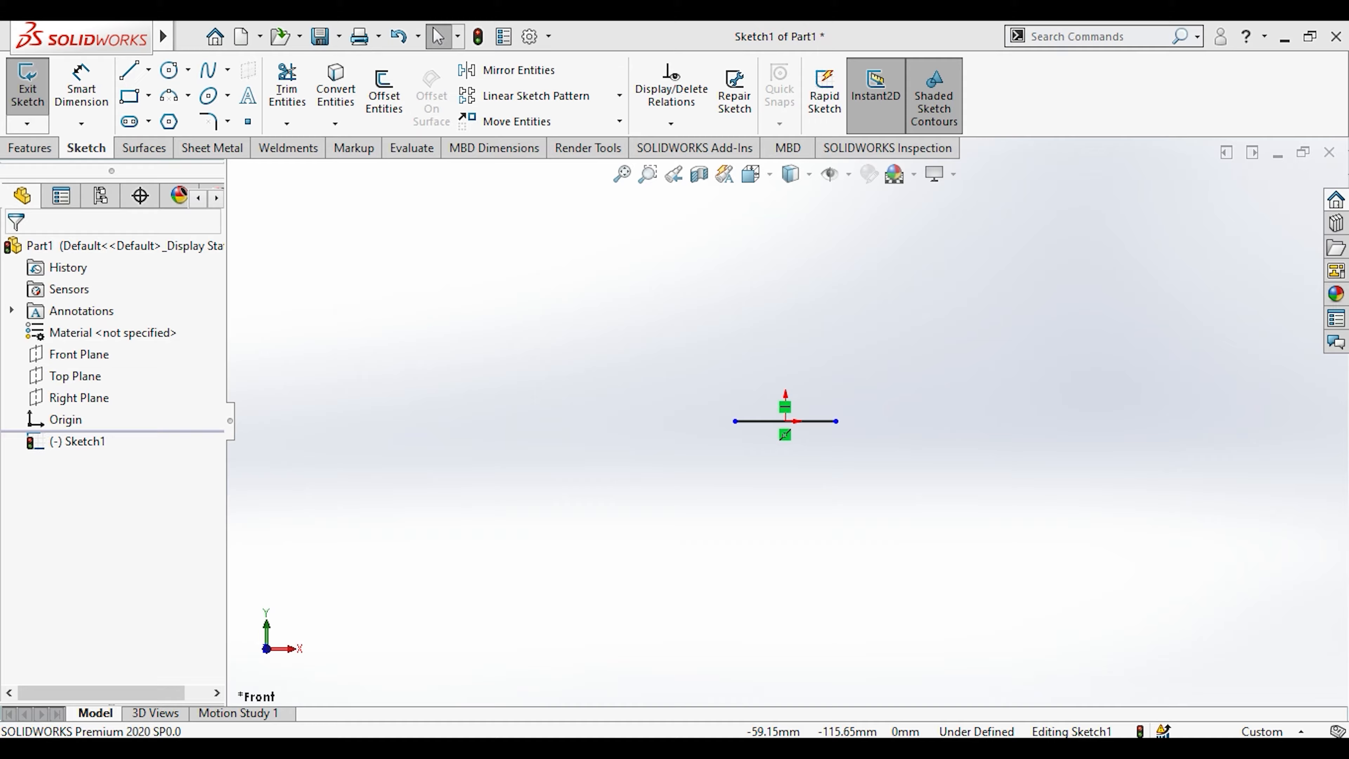
key(alt+Tab)
click(81, 85)
click(759, 491)
text(35)
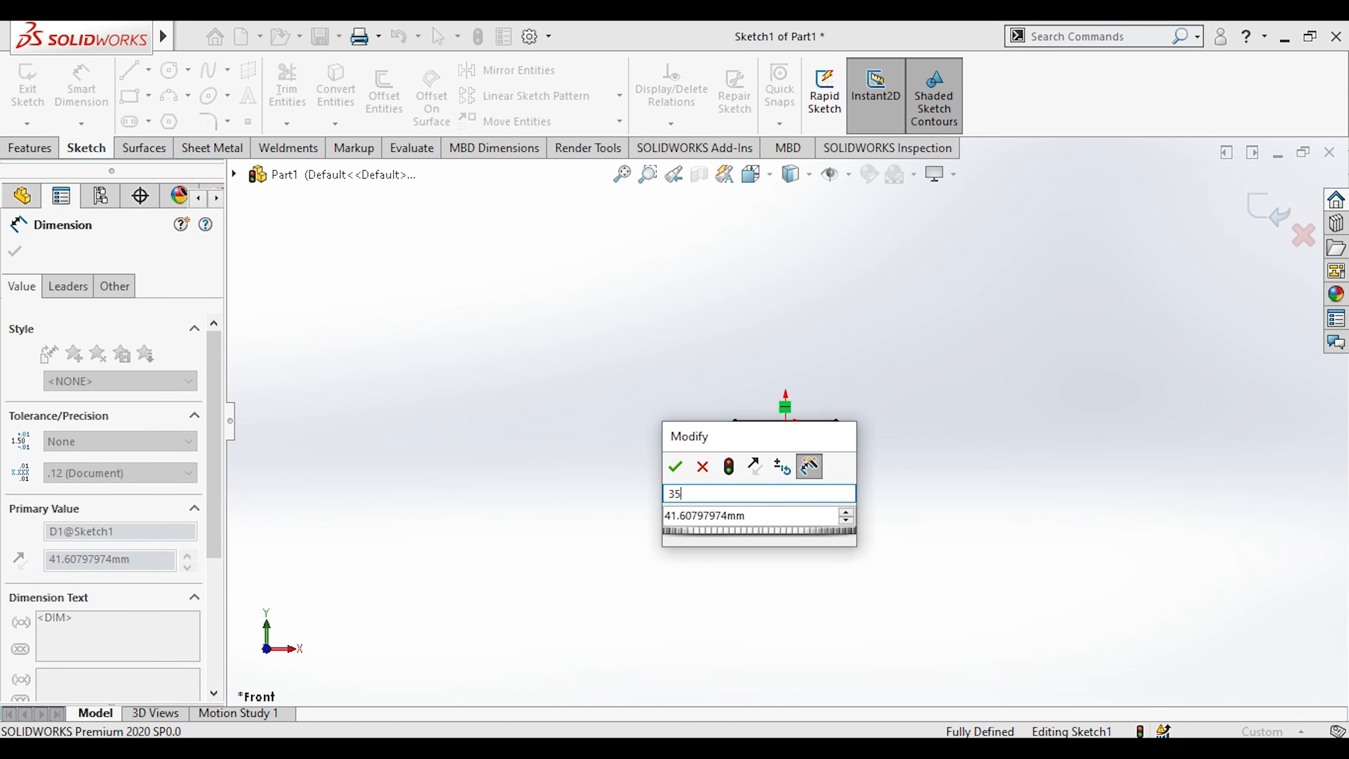
double_click(687, 519)
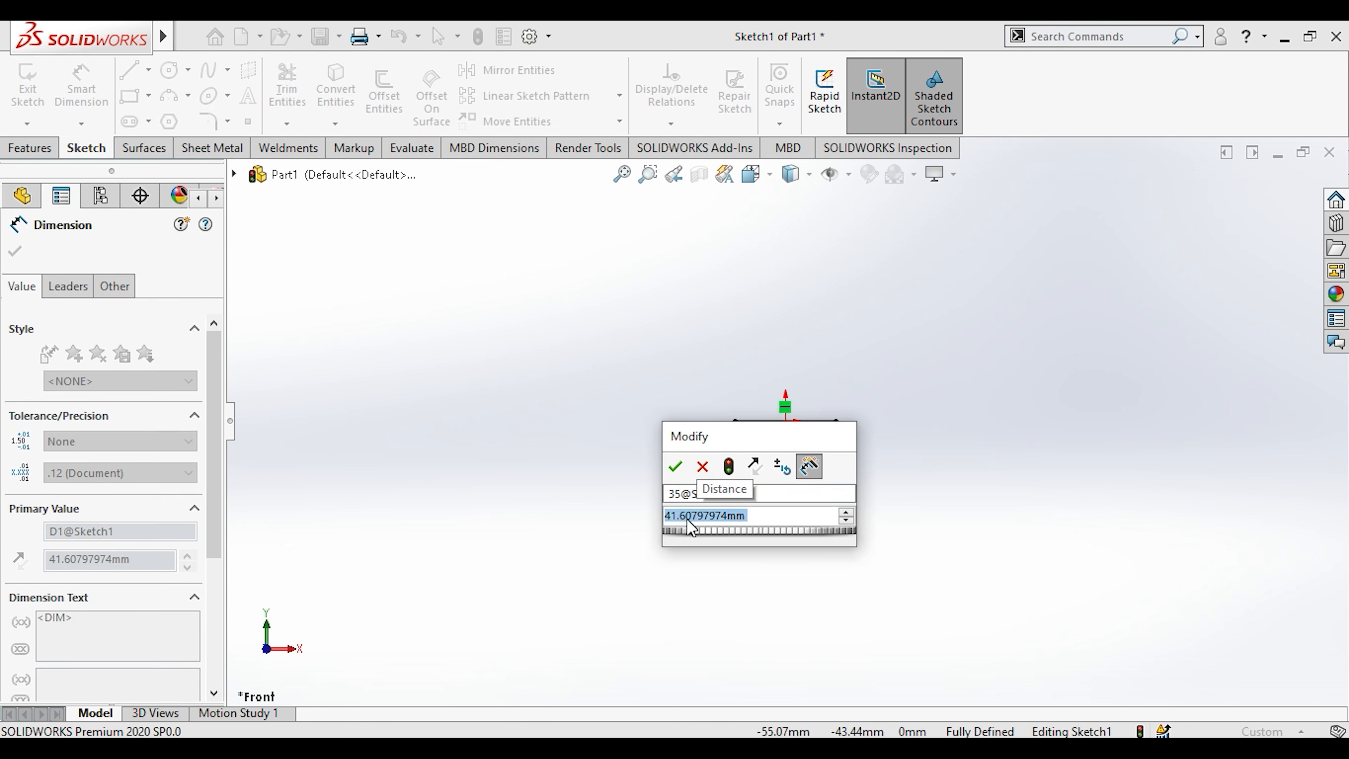
text(35)
key(Return)
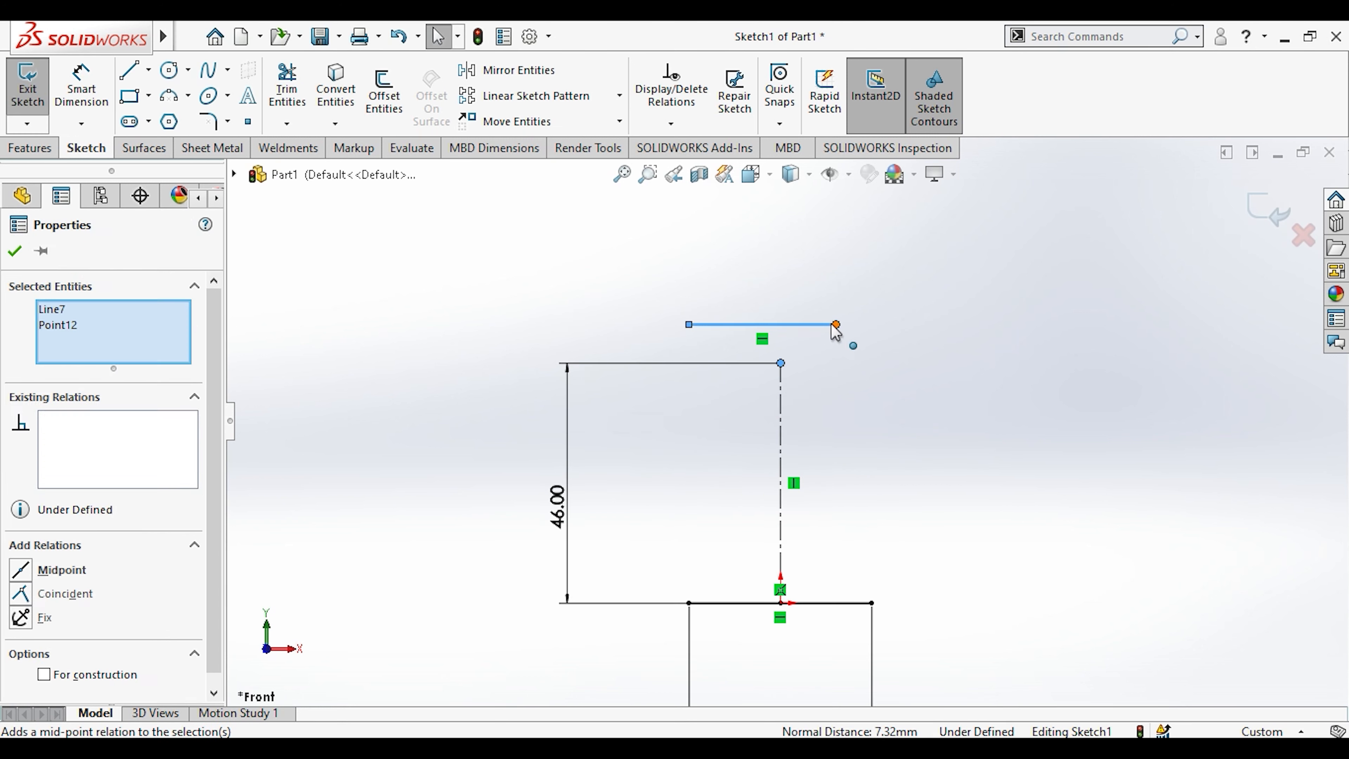
Add a Midpoint relation between the upper horizontal line and the top endpoint of the vertical centerline.
key(Escape)
click(819, 325)
ctrl+click(782, 364)
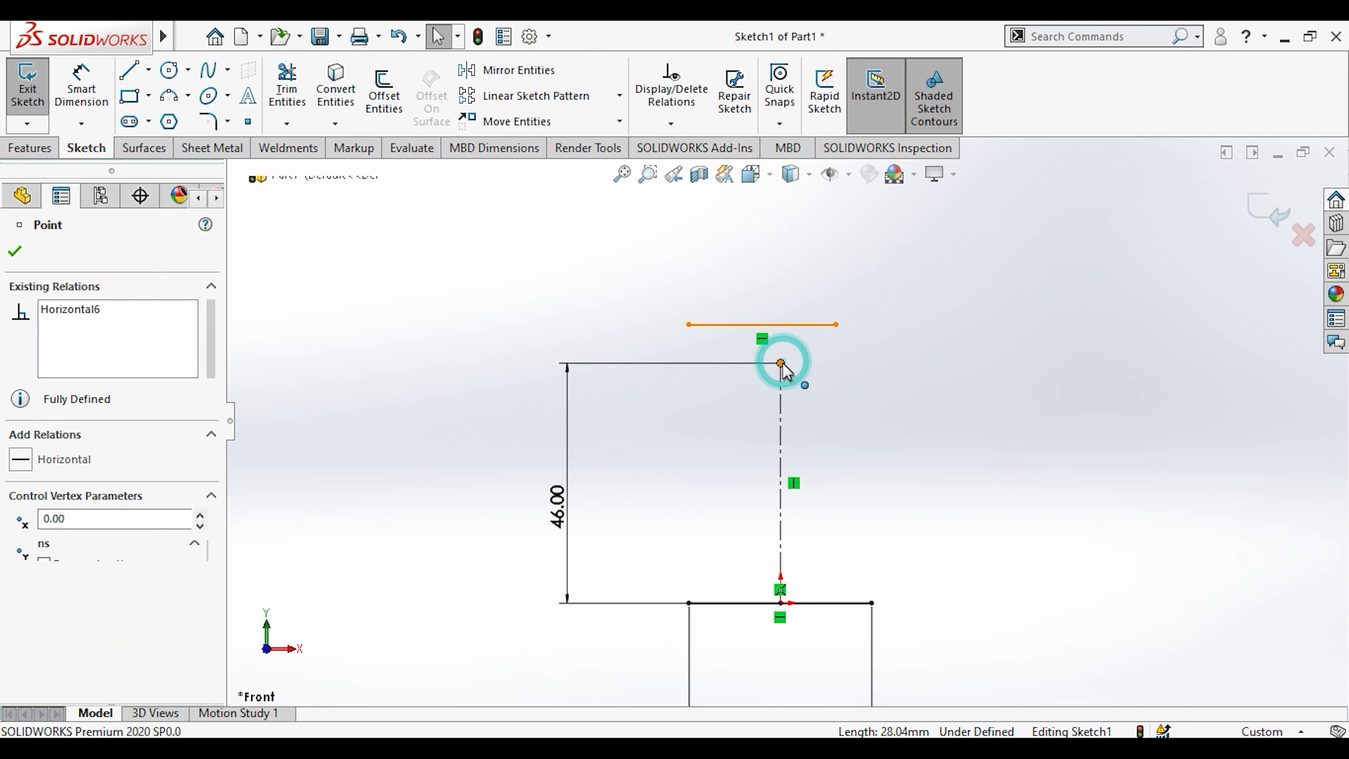
click(840, 273)
click(868, 413)
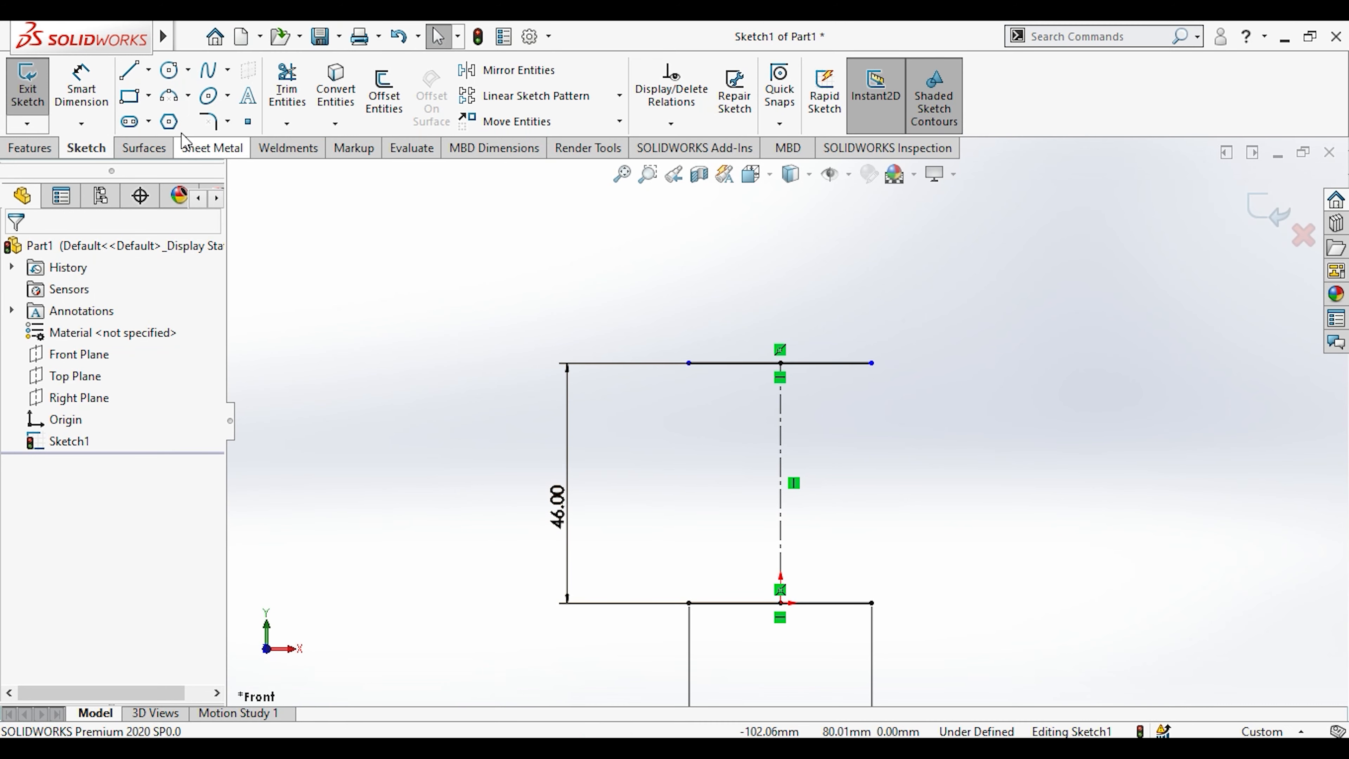
Dimension the upper horizontal line's length to 20 mm.
click(81, 85)
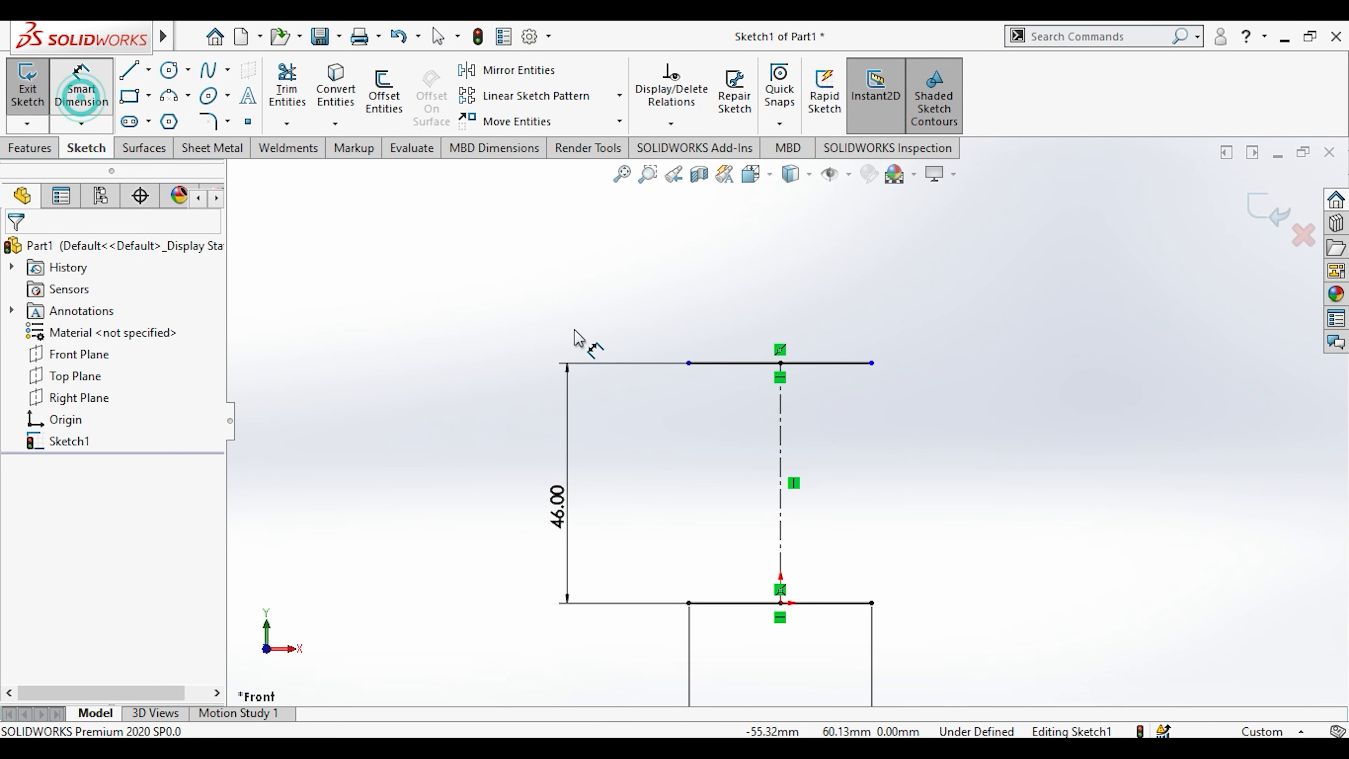
click(716, 372)
click(724, 308)
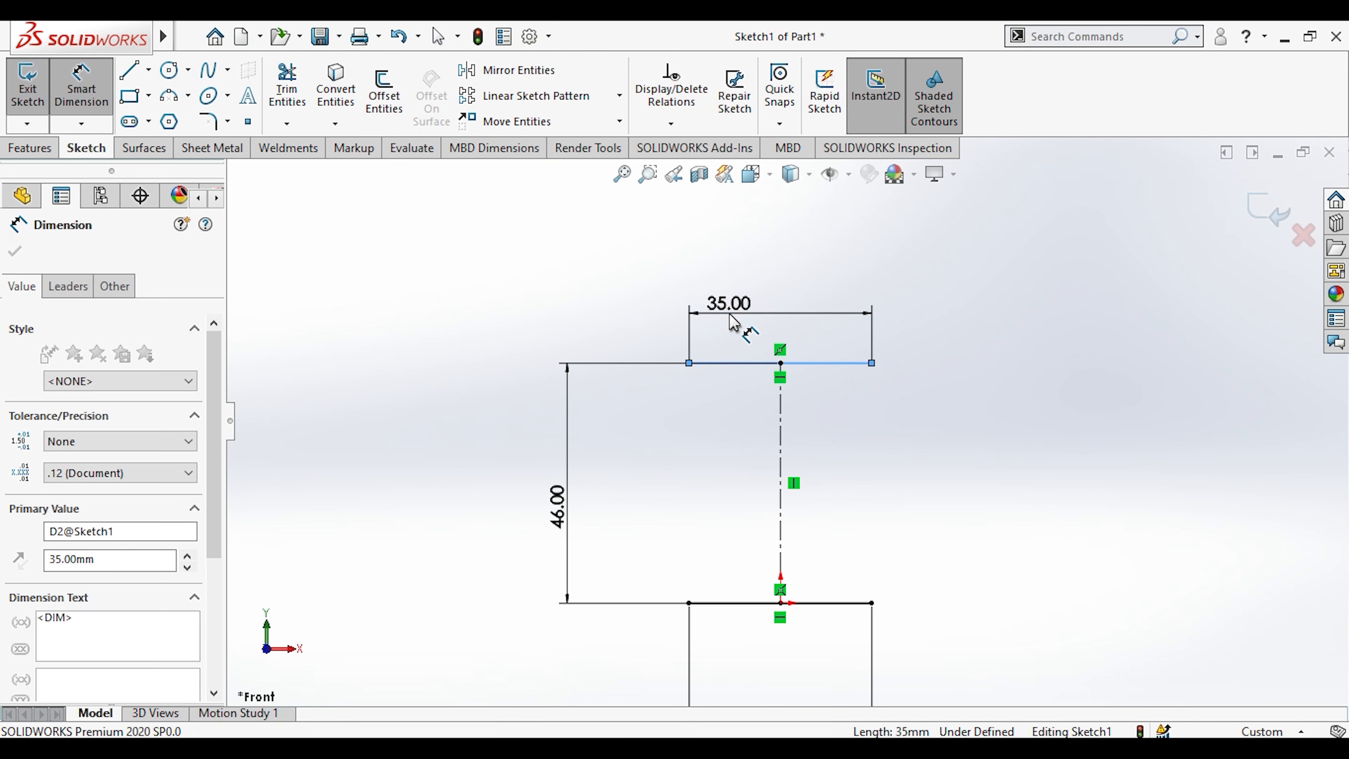
text(20)
key(Return)
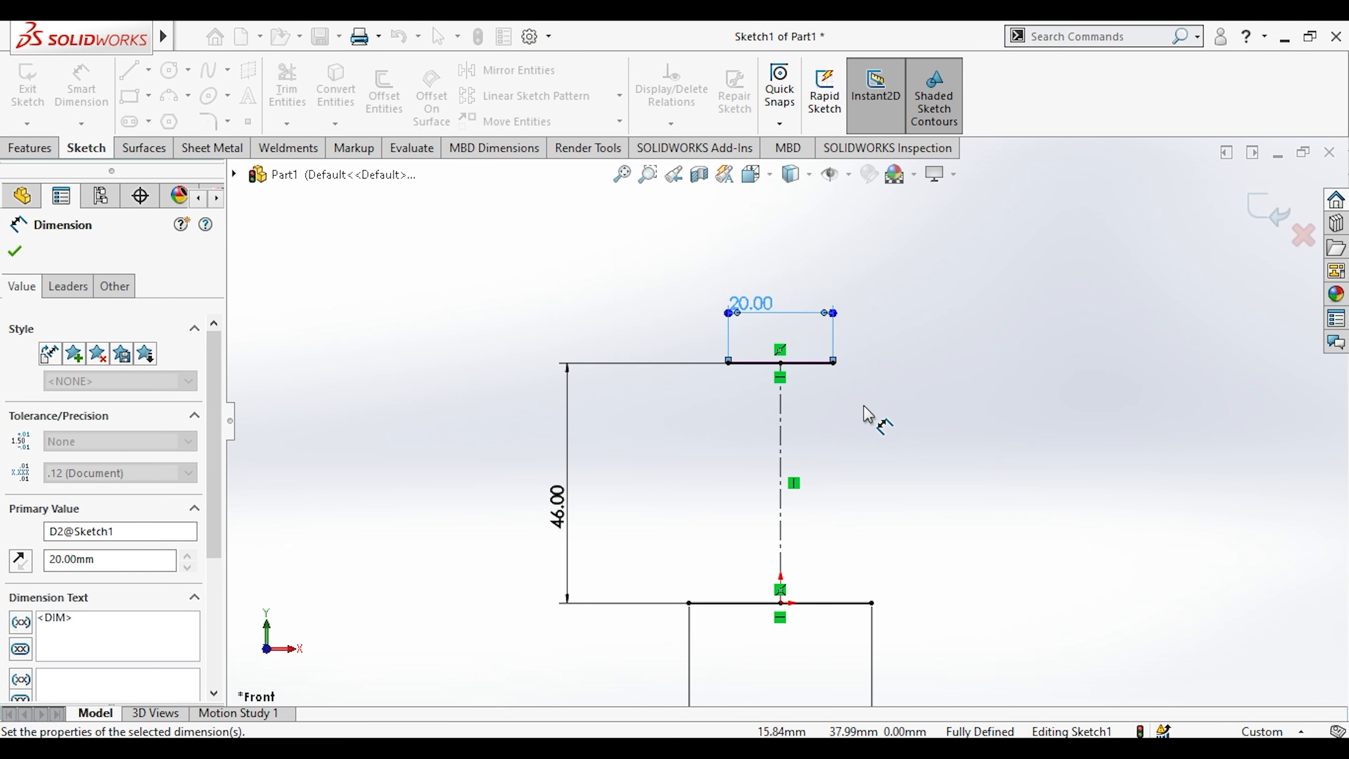
key(Escape)
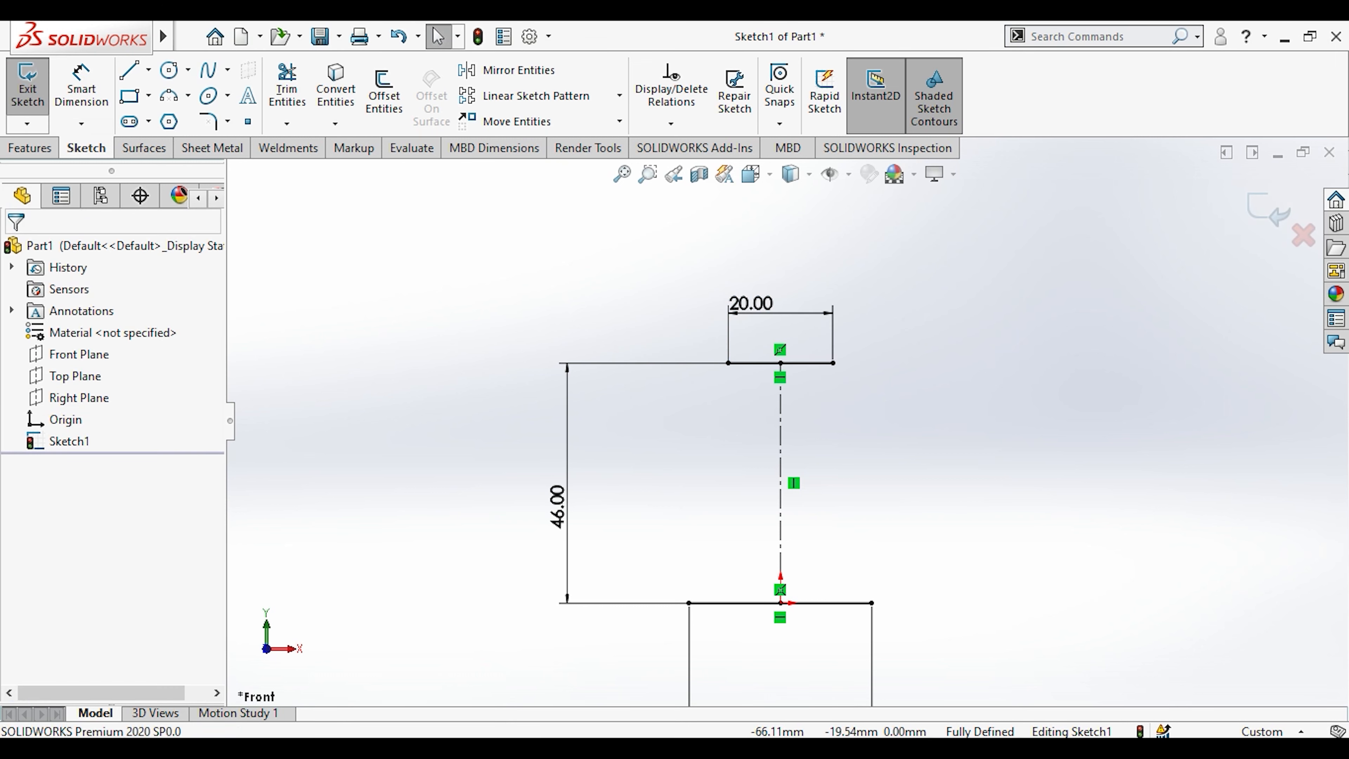
Check the reference drawing and sketch the right-hand foot from the base line's right end: up, outward, up, and back inward.
key(alt+Tab)
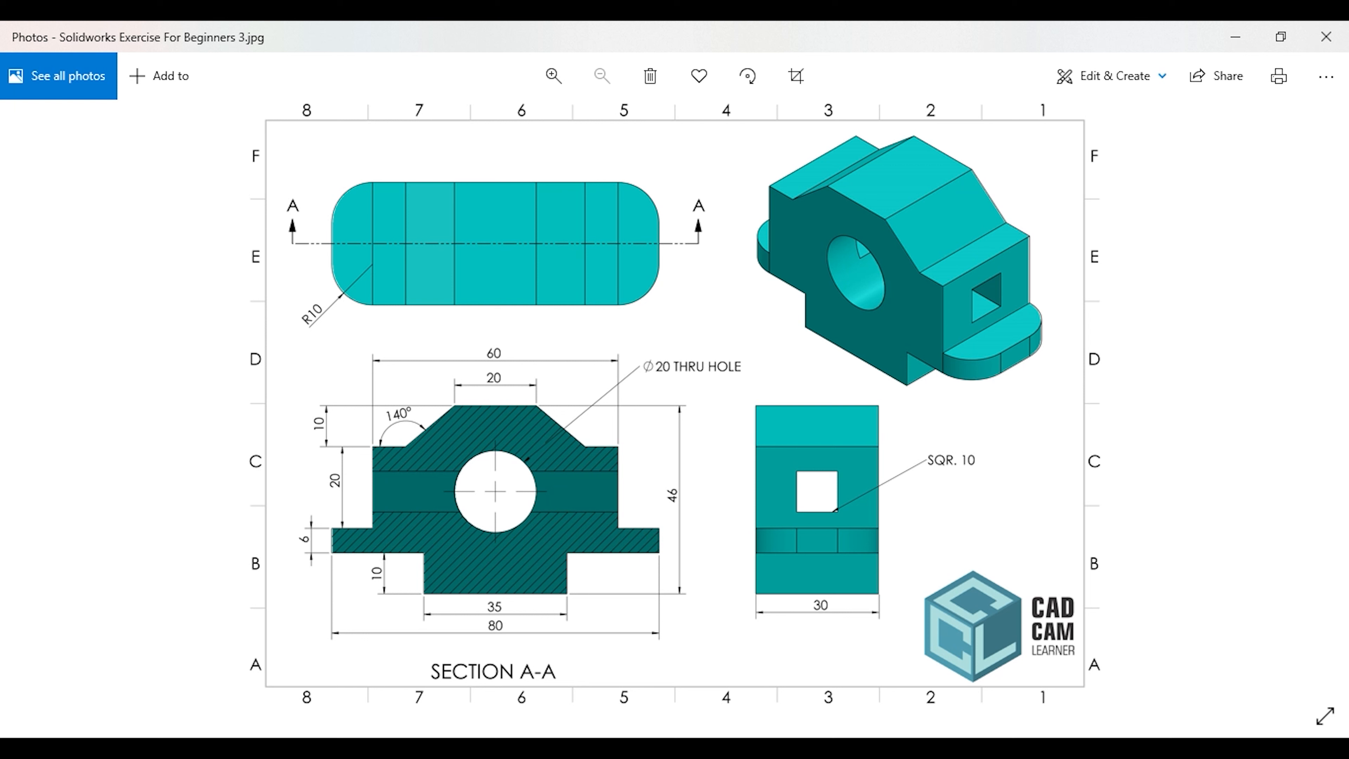
click(607, 750)
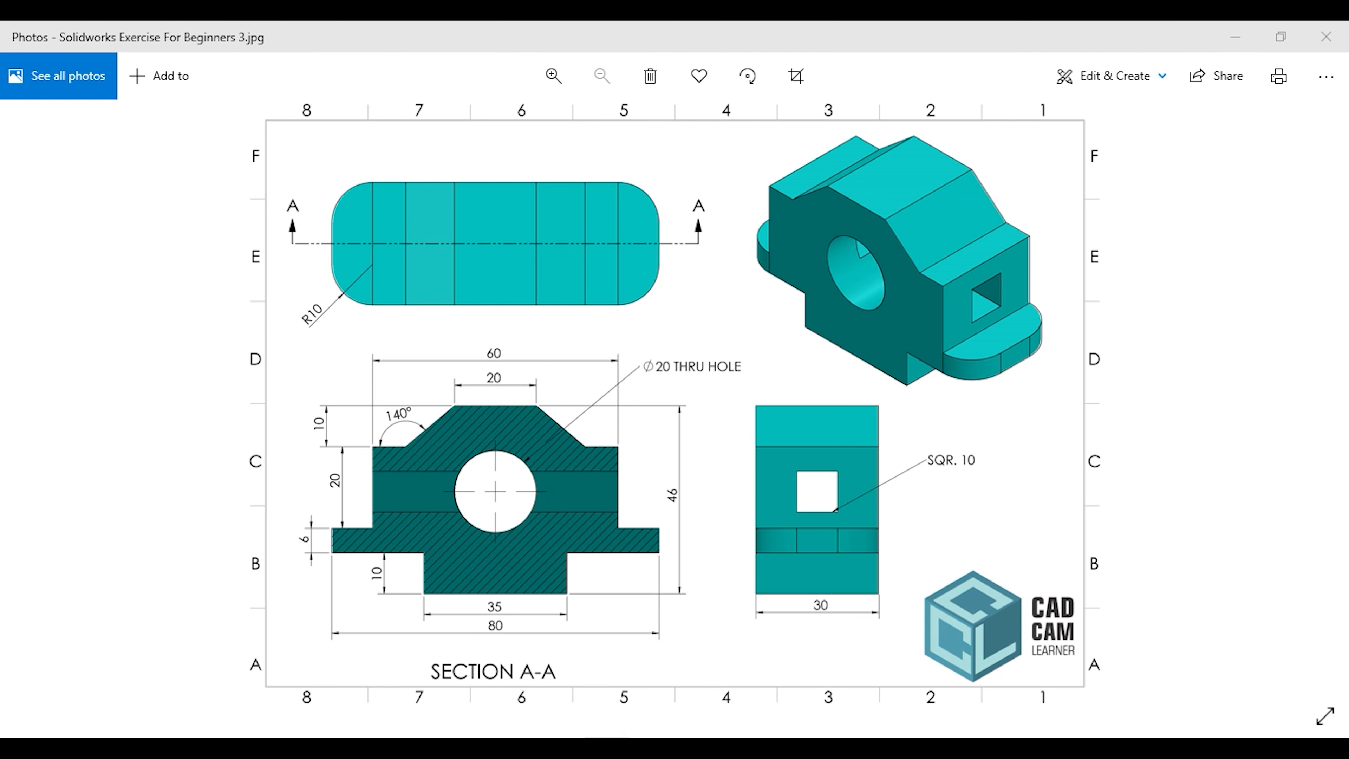
click(1227, 47)
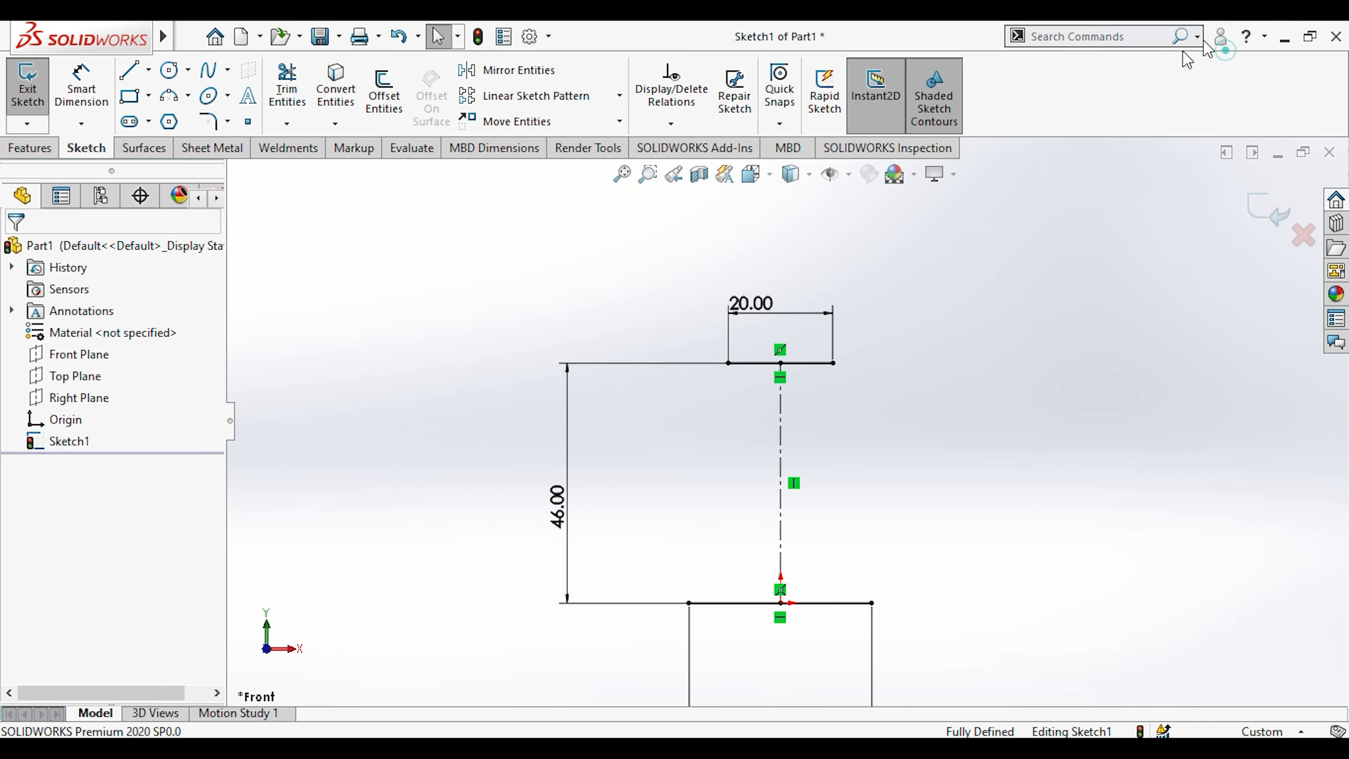
click(974, 400)
click(130, 70)
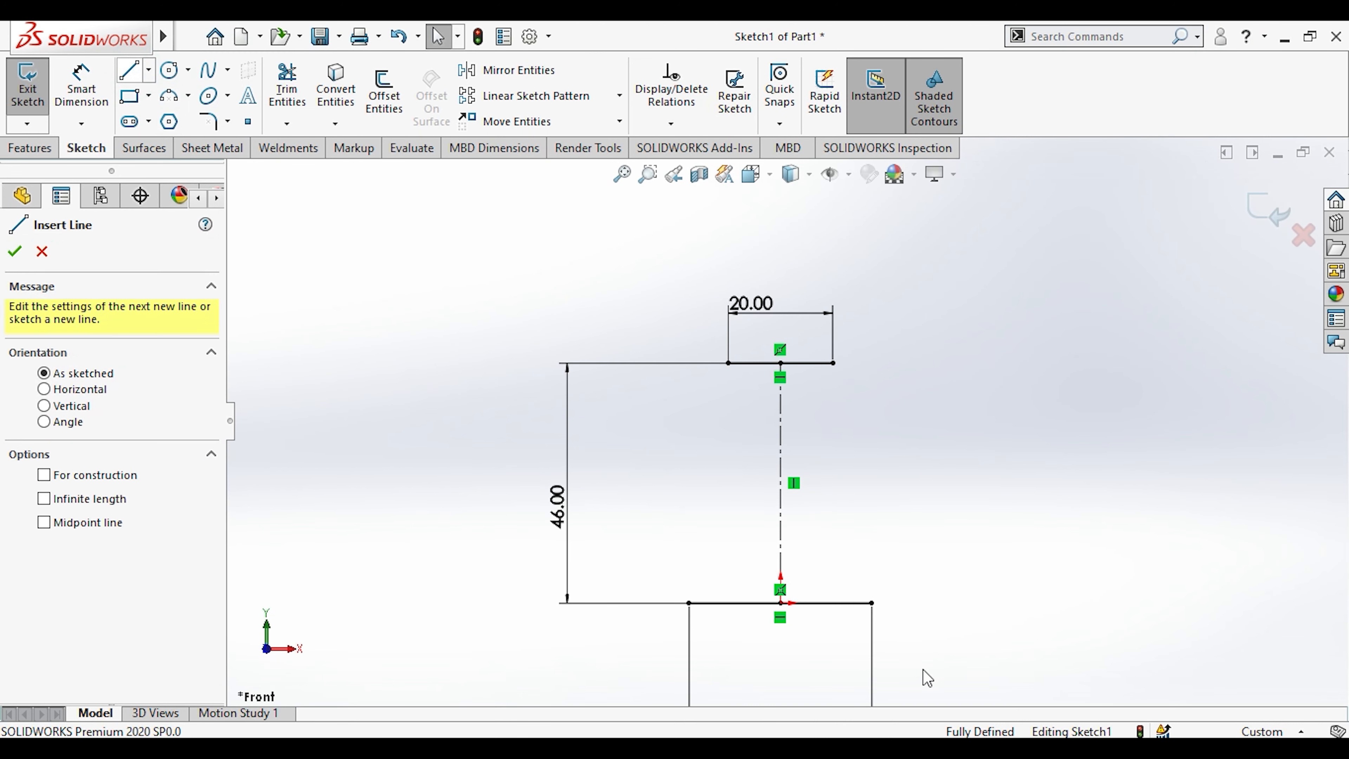
click(872, 601)
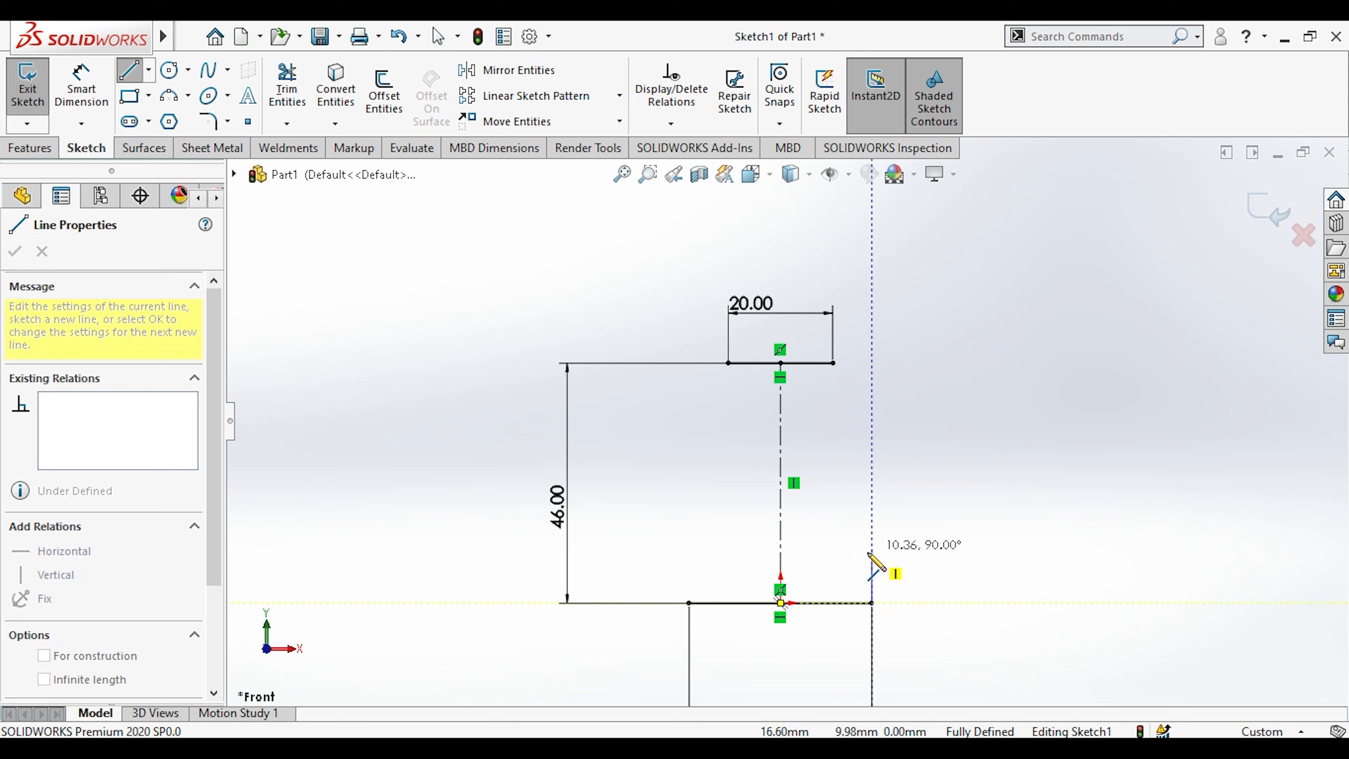
click(872, 560)
click(1007, 560)
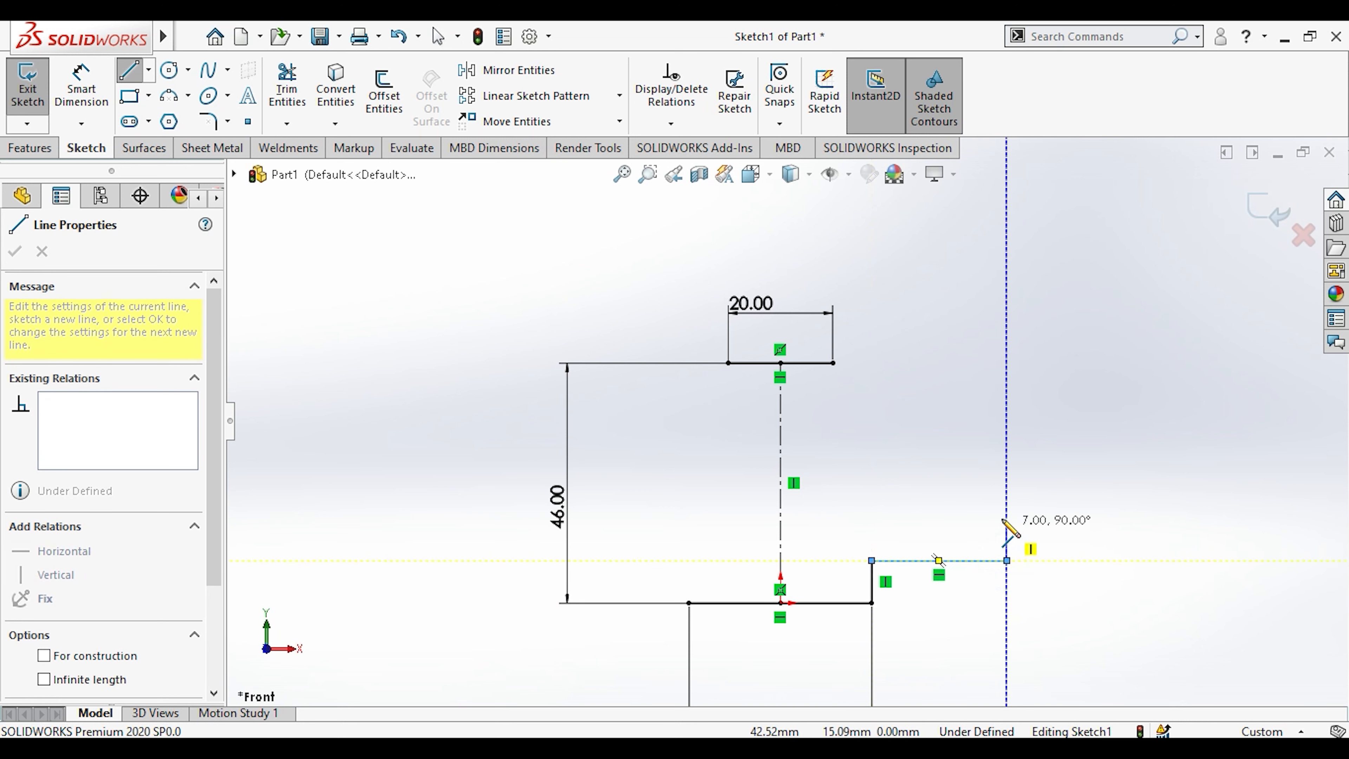
click(936, 508)
click(939, 508)
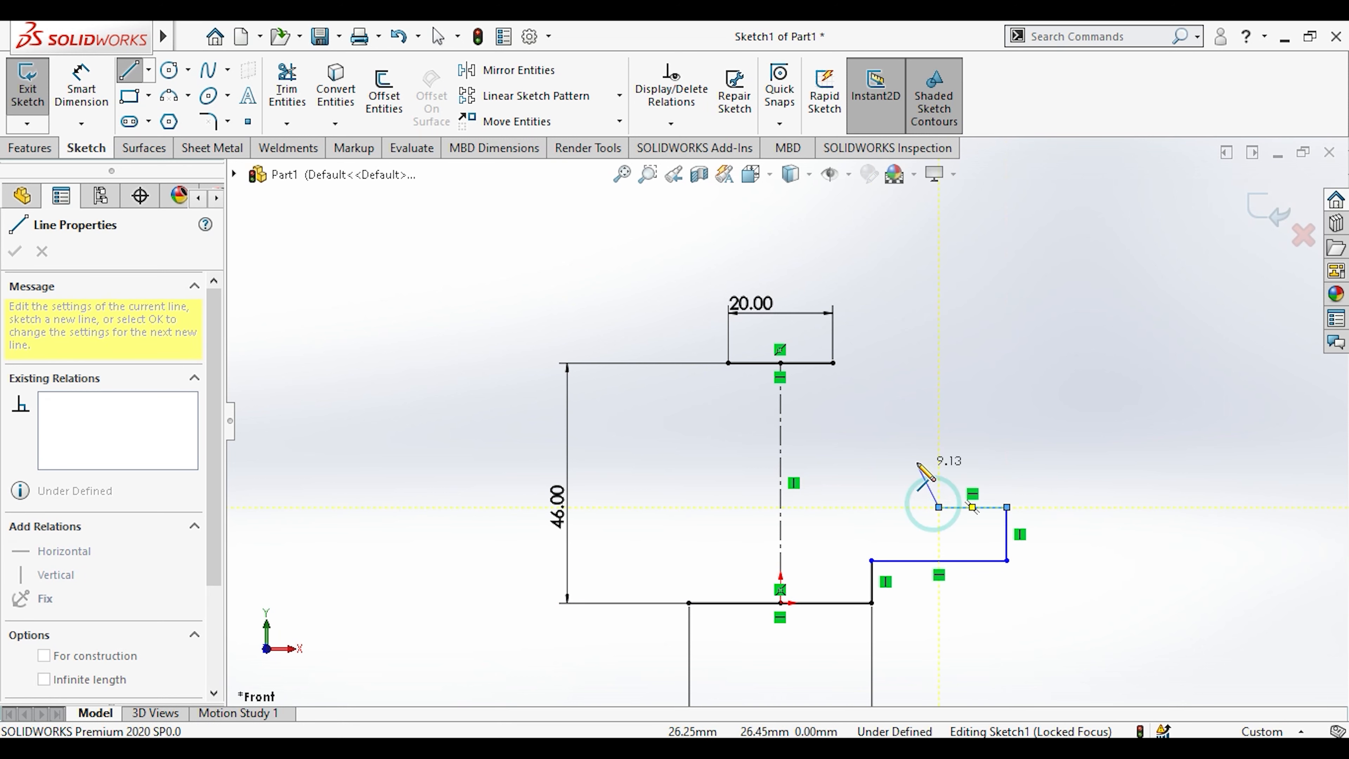
key(Escape)
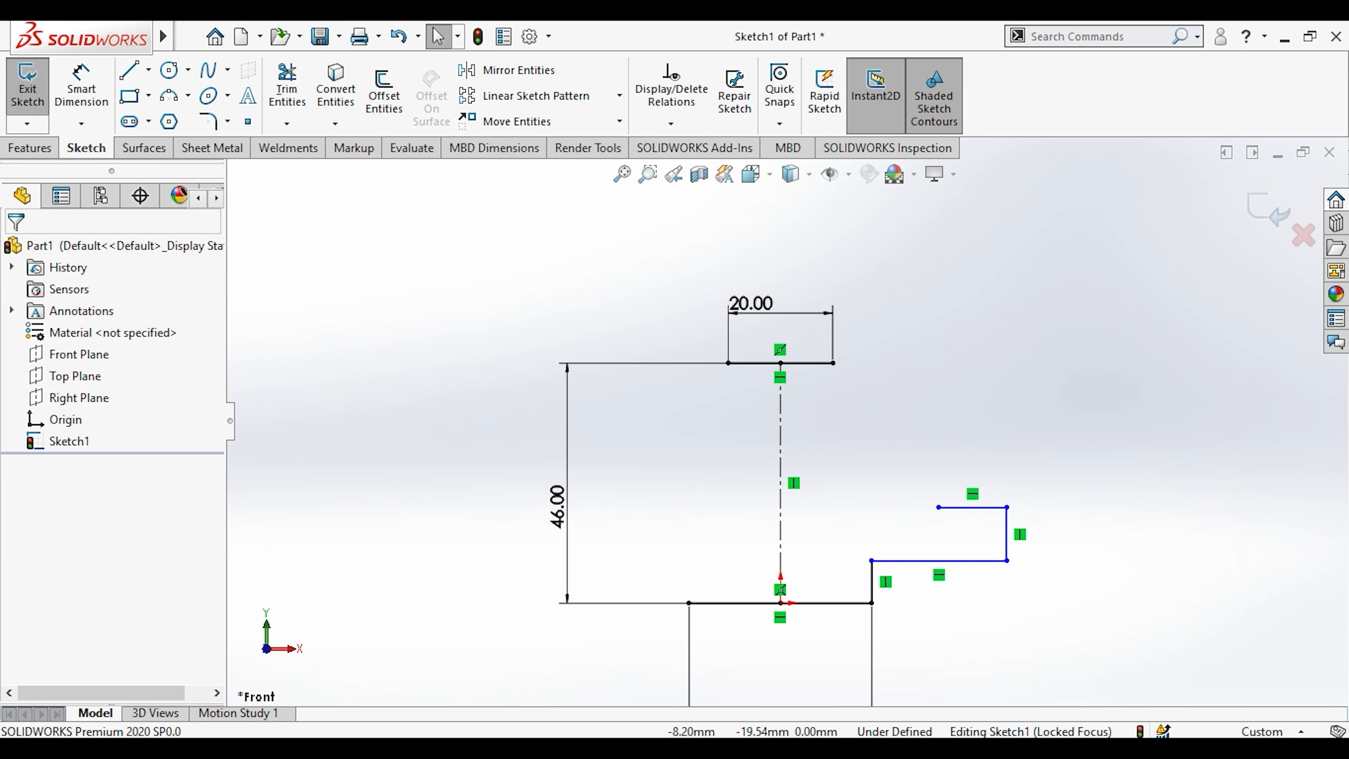
Continue the profile from the foot's inner end with a vertical line, a short horizontal ledge and a sloped line to the top edge's right end.
key(alt+Tab)
key(alt+Tab)
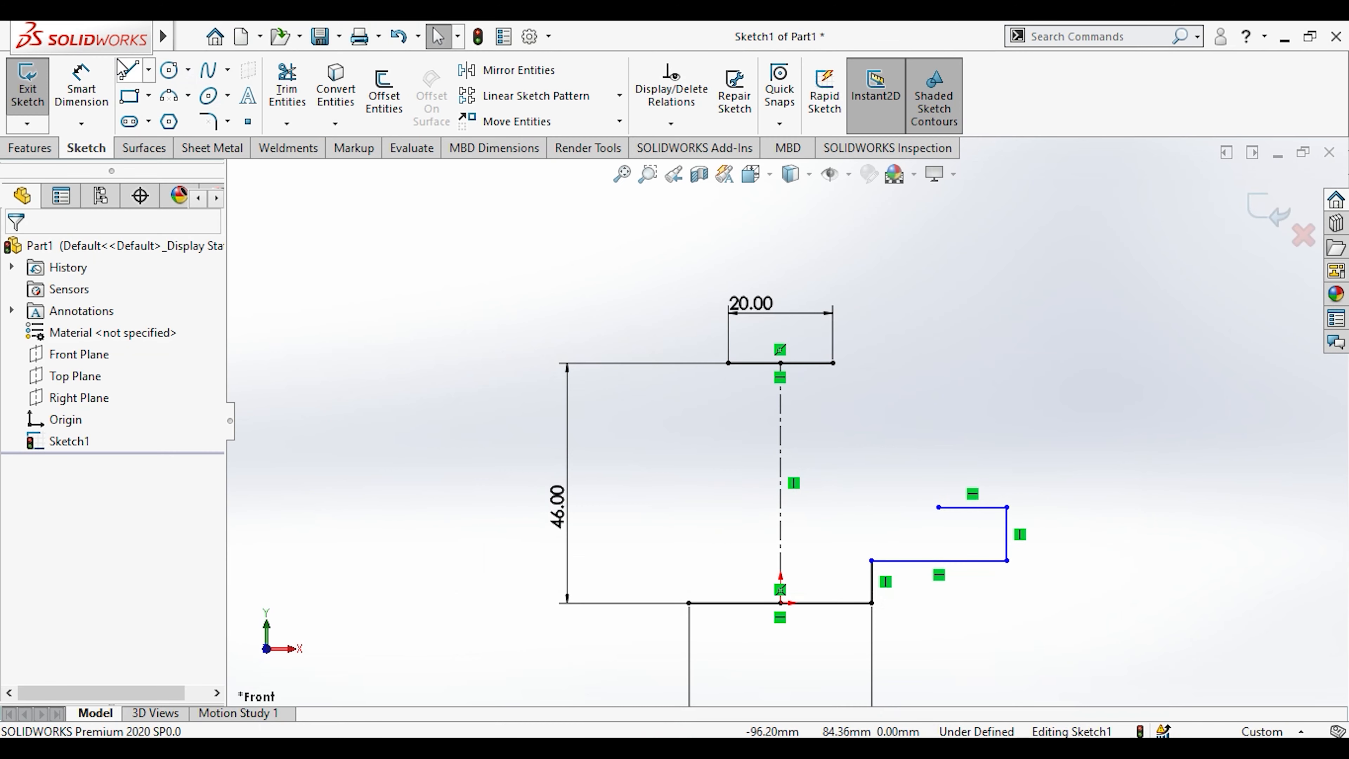
click(124, 77)
click(938, 507)
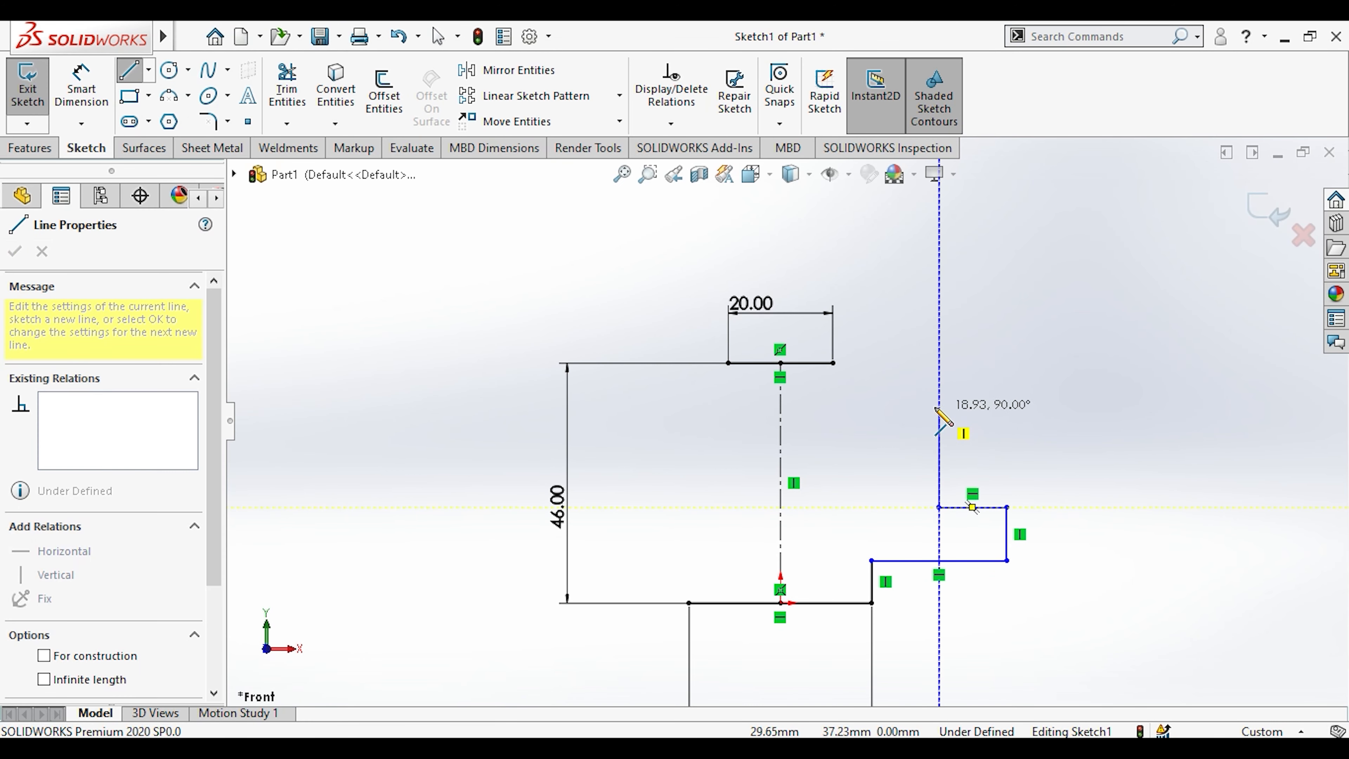
click(939, 407)
key(Escape)
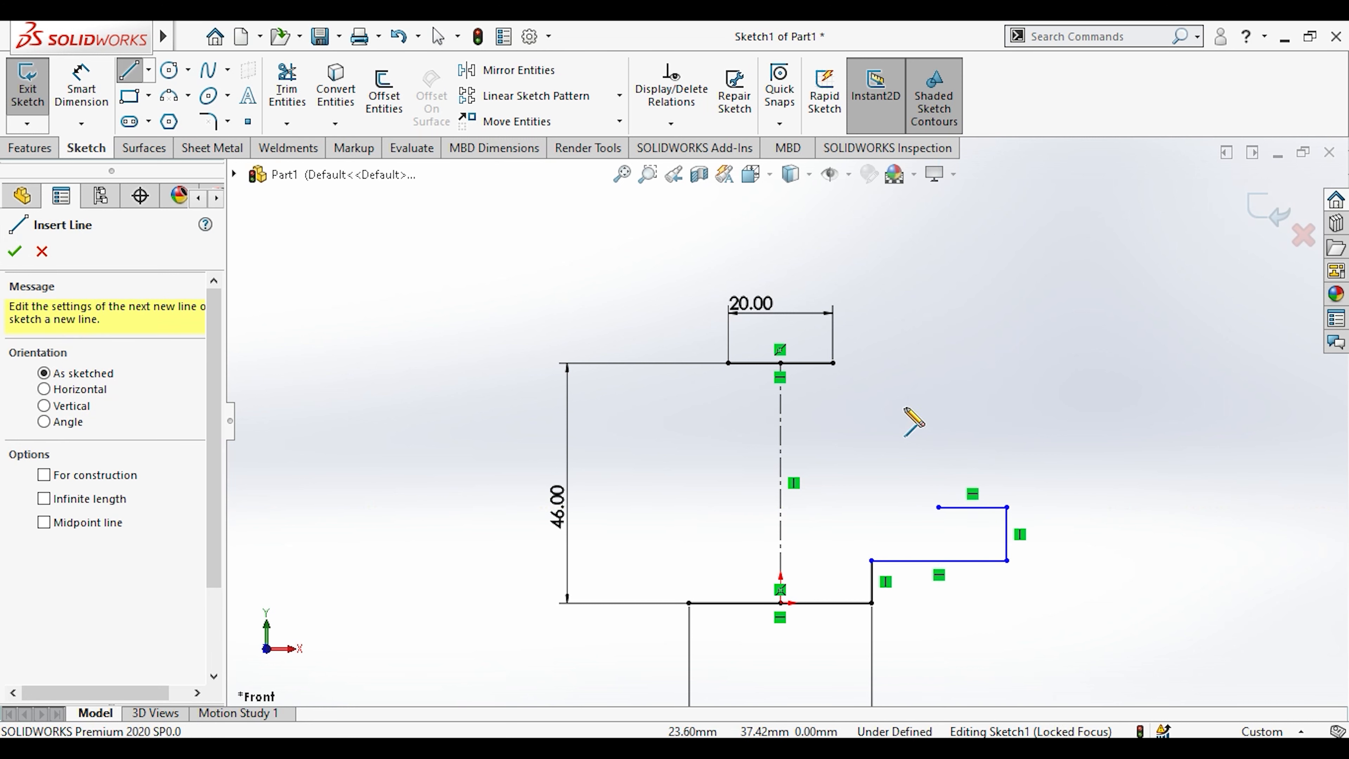
click(939, 507)
click(939, 418)
click(905, 418)
double_click(834, 363)
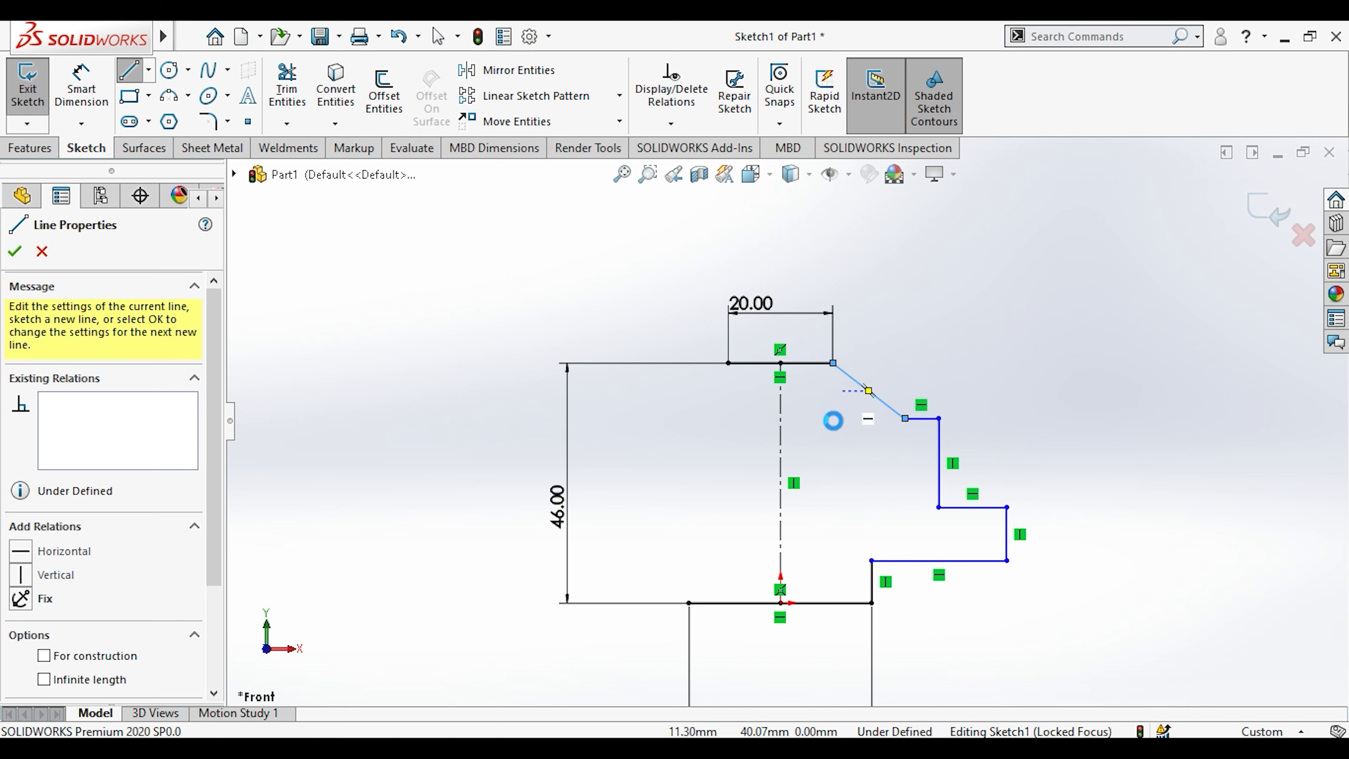
key(Escape)
Check the reference drawing and dimension the angle between the short horizontal ledge and the sloped line to 140°.
key(alt+Tab)
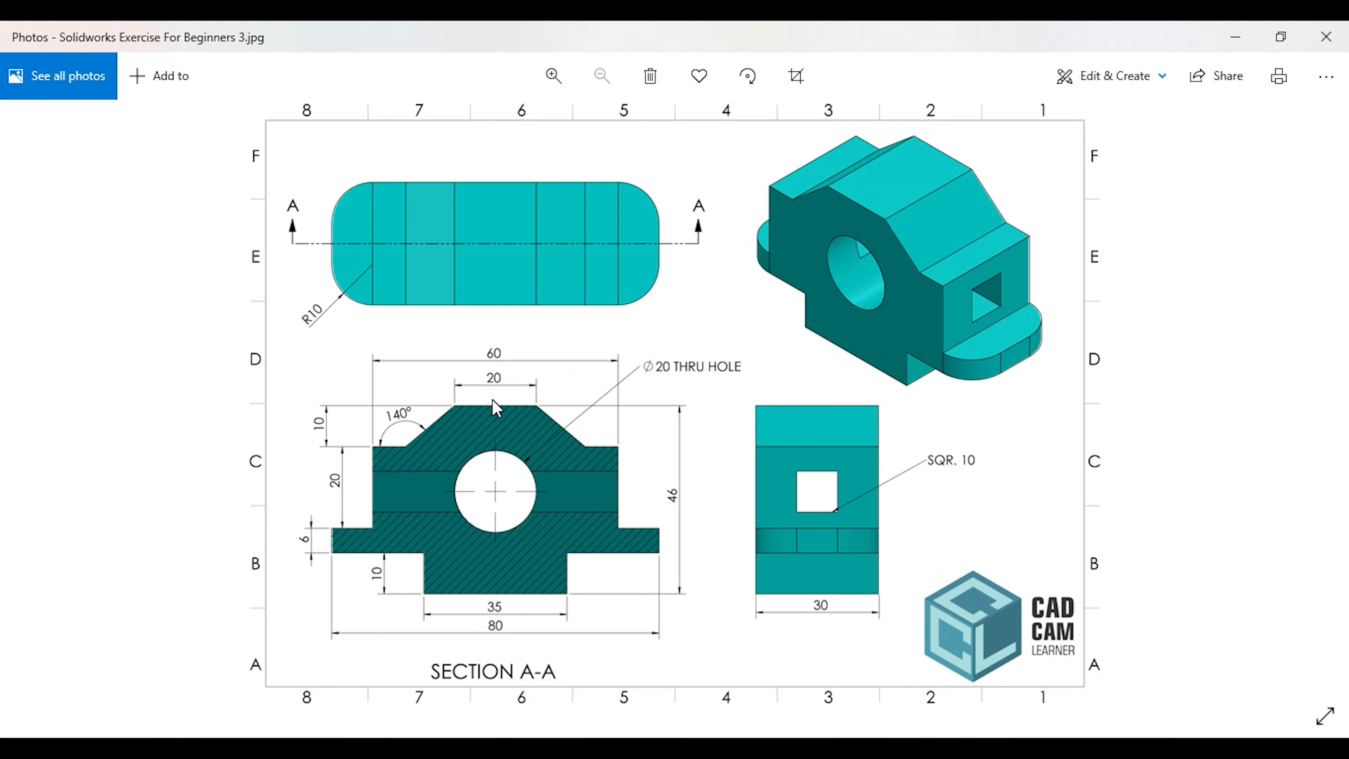
key(alt+Tab)
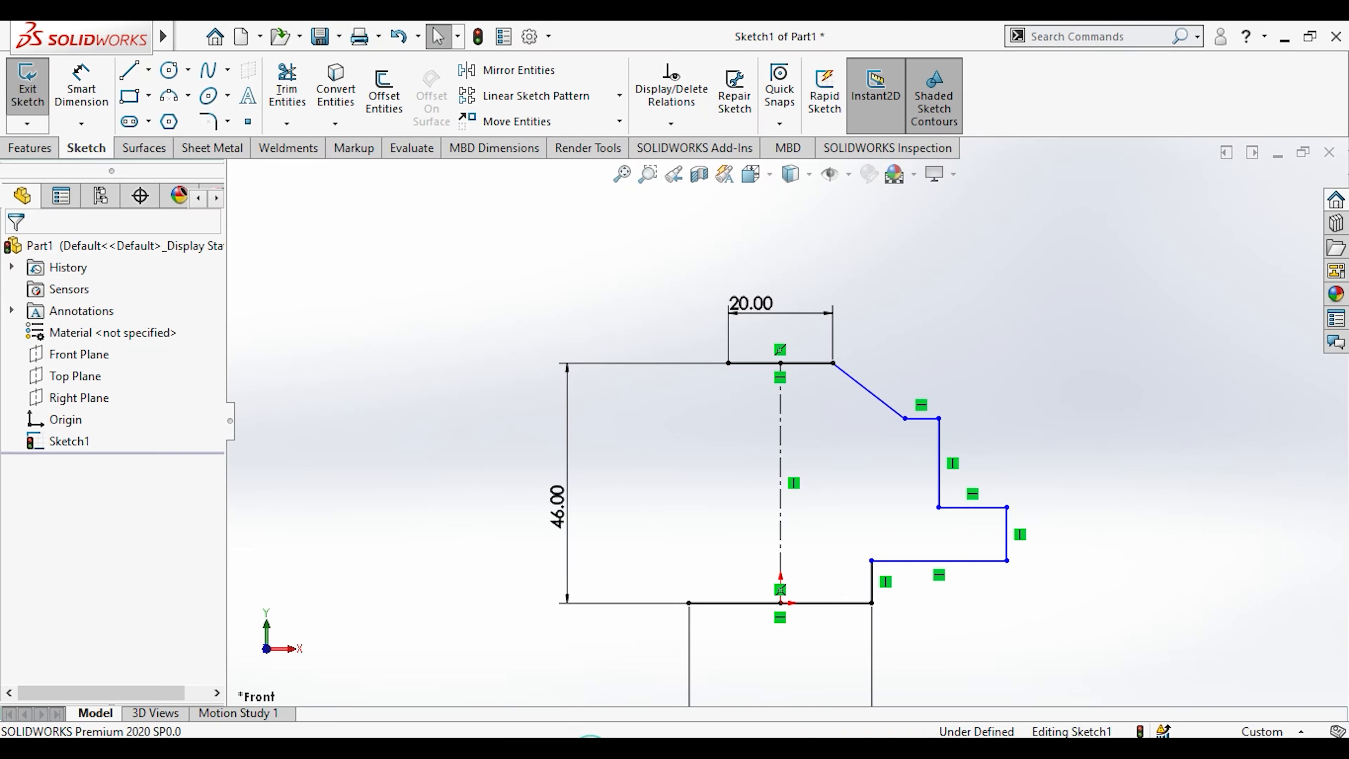
click(74, 94)
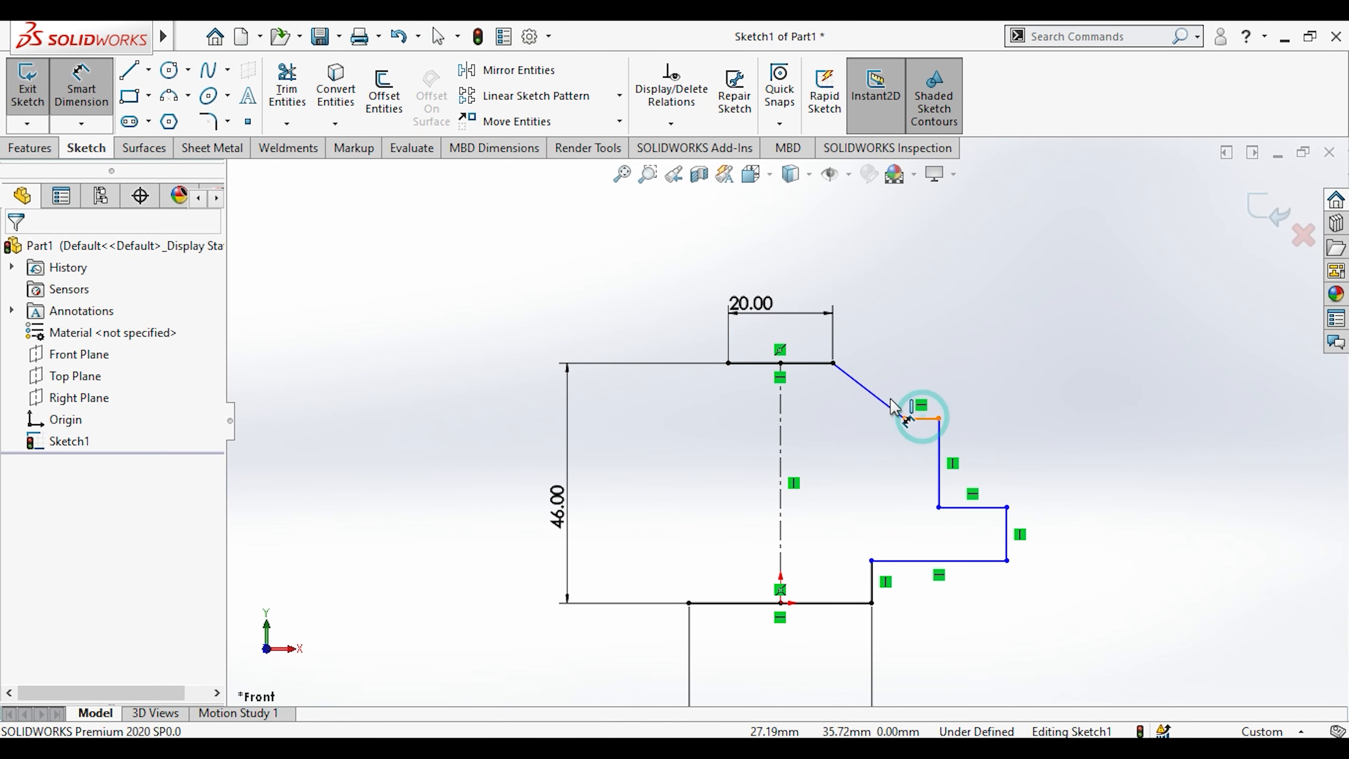
click(917, 418)
click(895, 409)
click(901, 396)
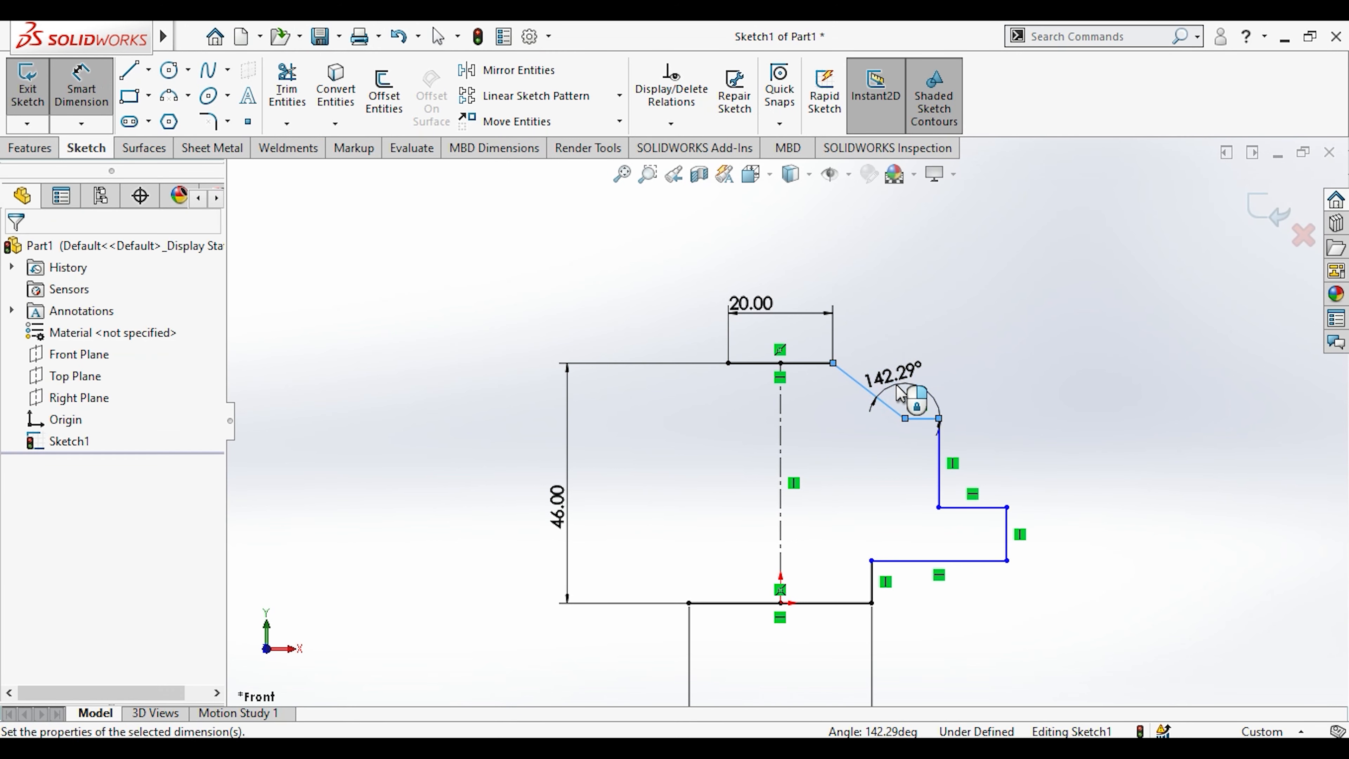
text(140)
key(Return)
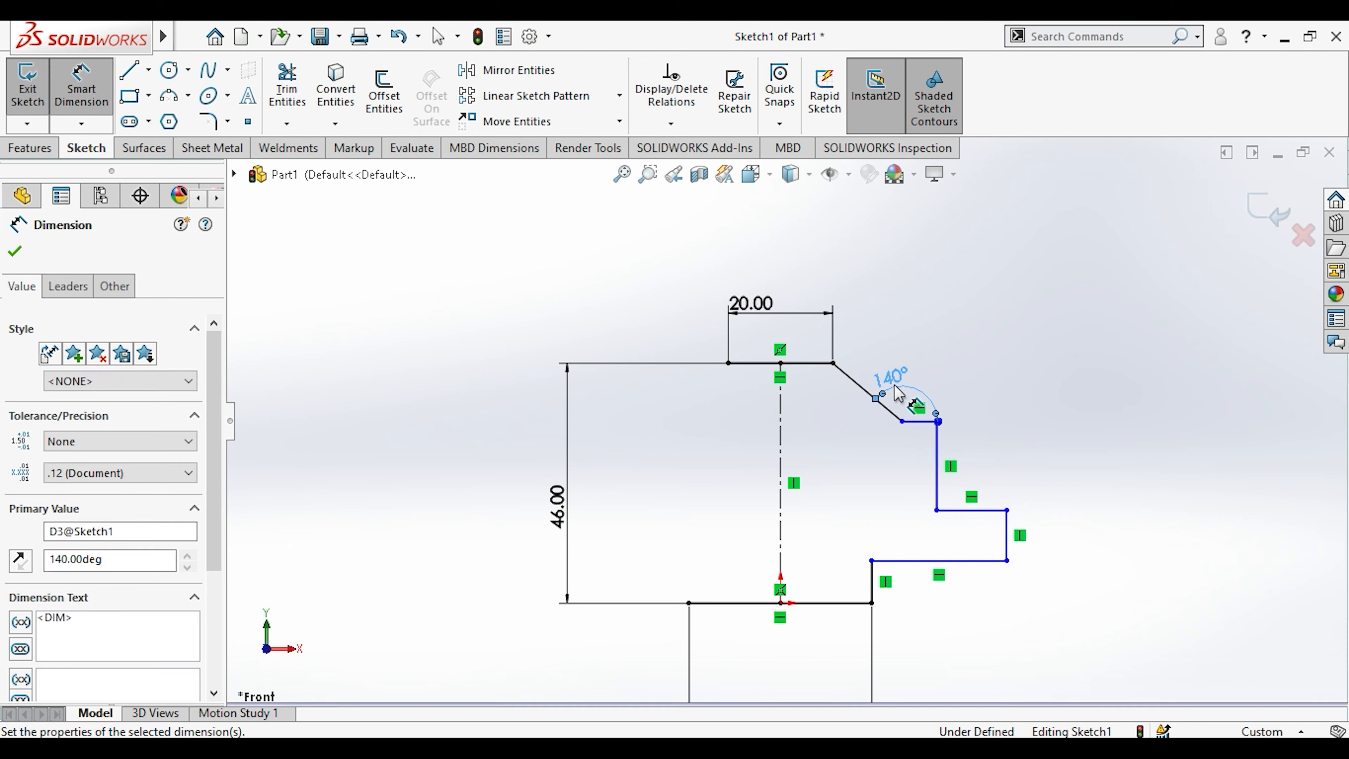
key(Escape)
Check the reference drawing and dimension the distance from the centerline to the upper right vertical line to 30 mm.
key(alt+Tab)
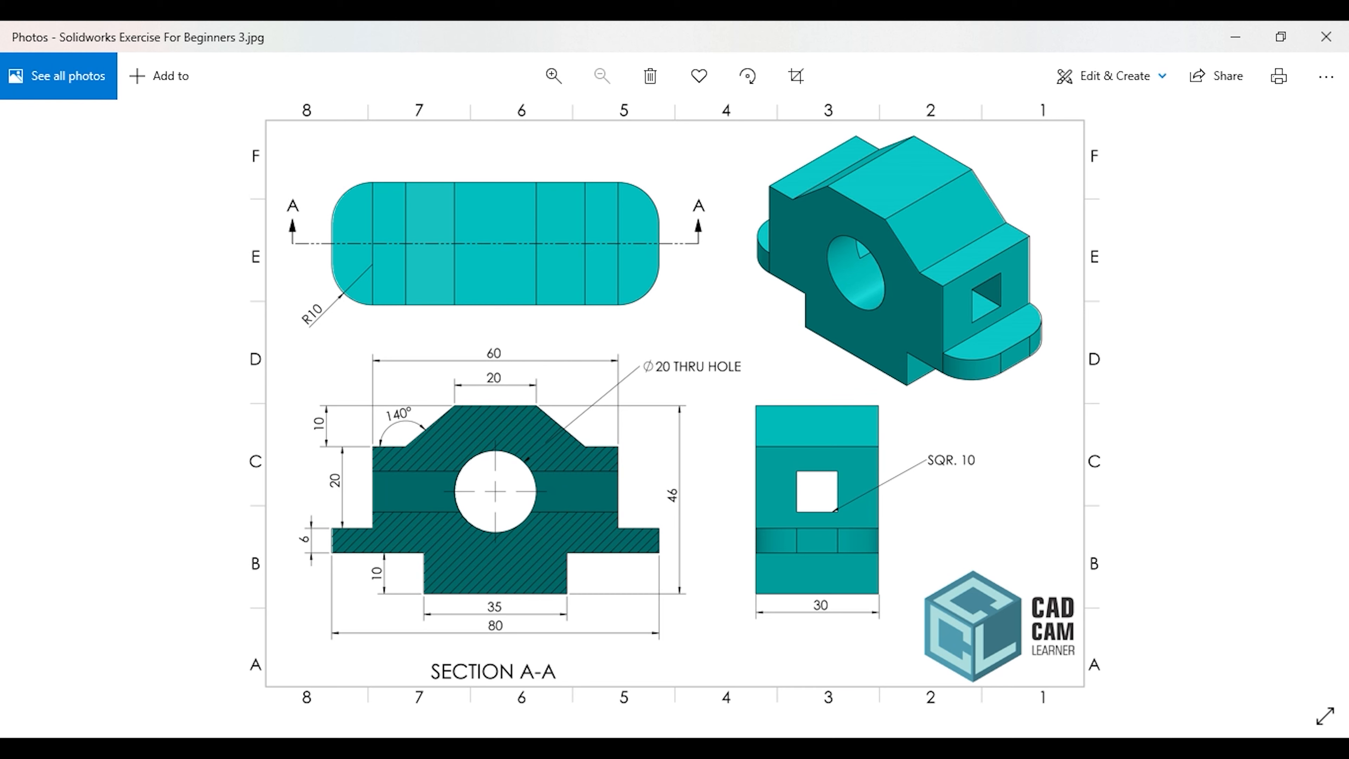
click(602, 735)
click(77, 75)
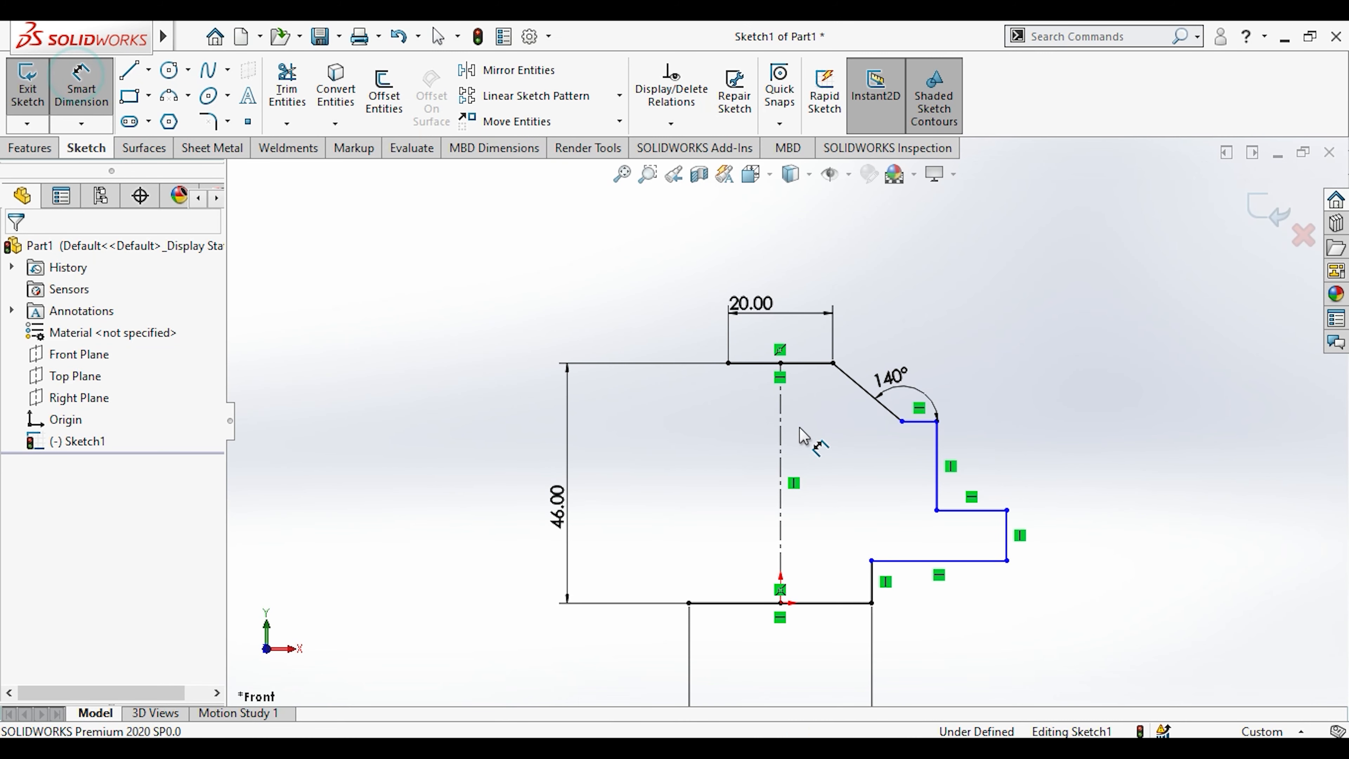
click(781, 433)
click(936, 452)
click(843, 244)
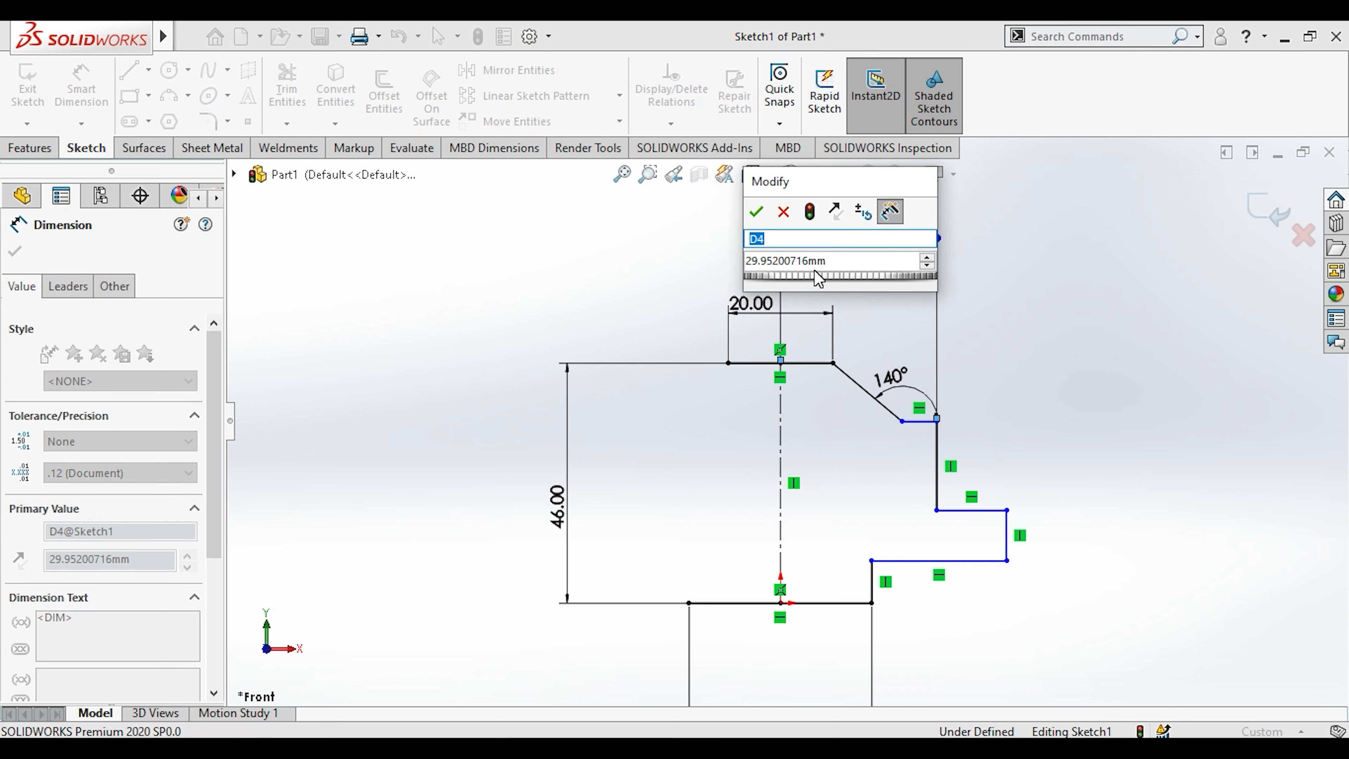
double_click(812, 261)
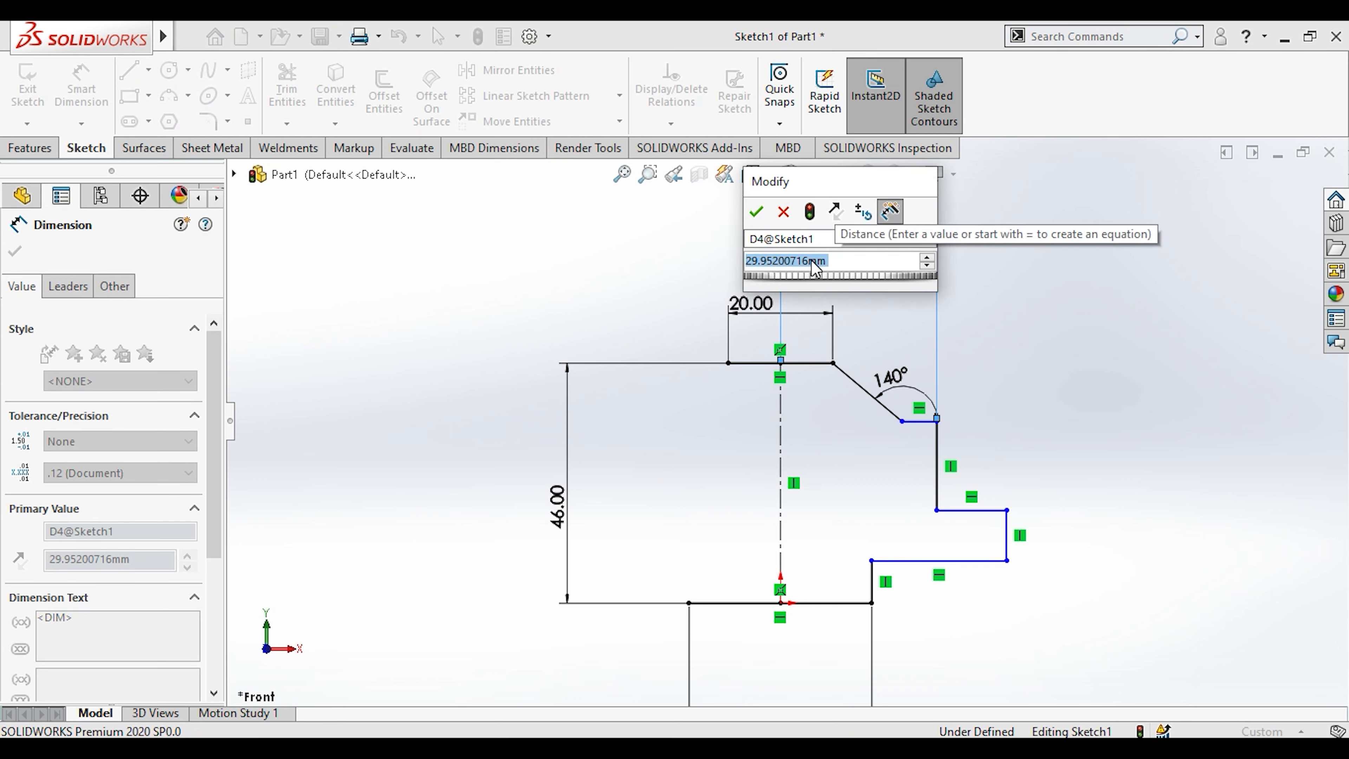
text(30)
key(Return)
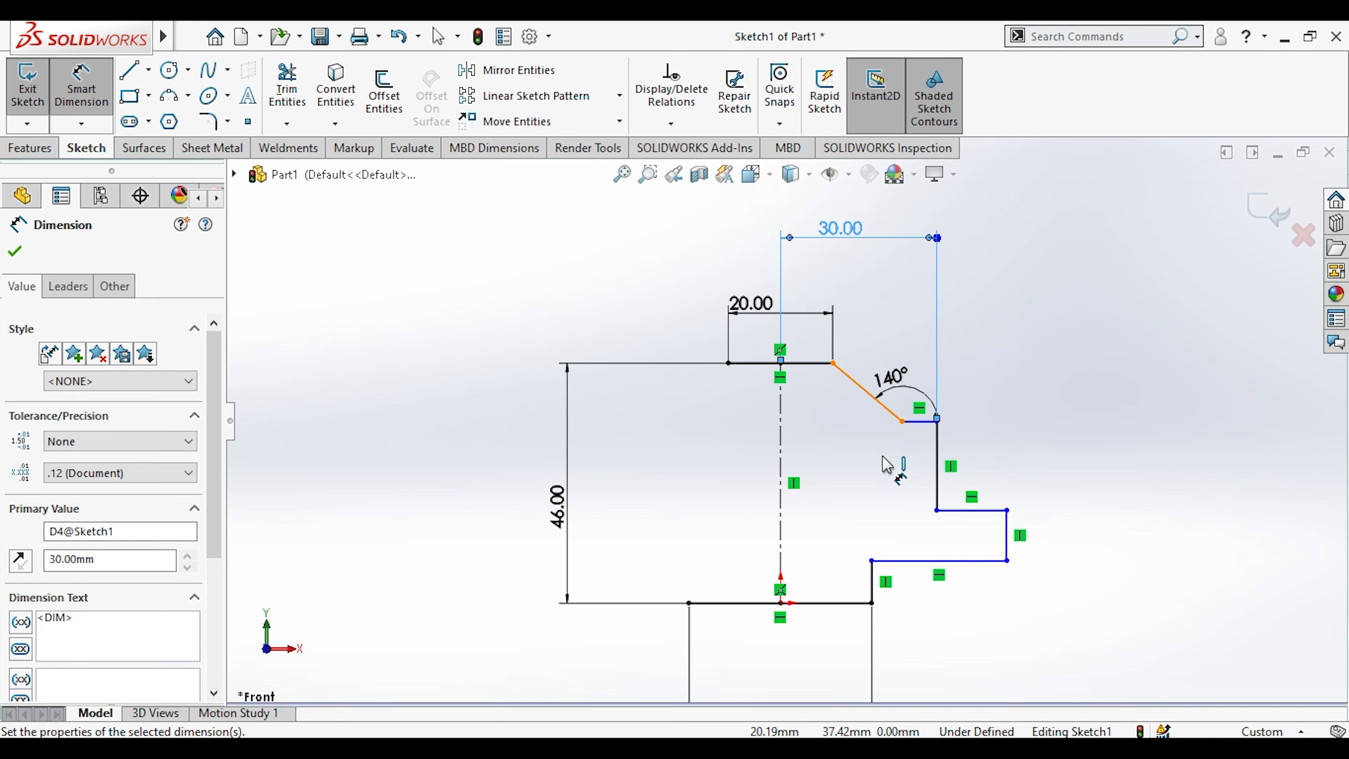
Check the reference drawing and dimension the height of the foot's underside above the base line to 10 mm.
key(Escape)
key(alt+Tab)
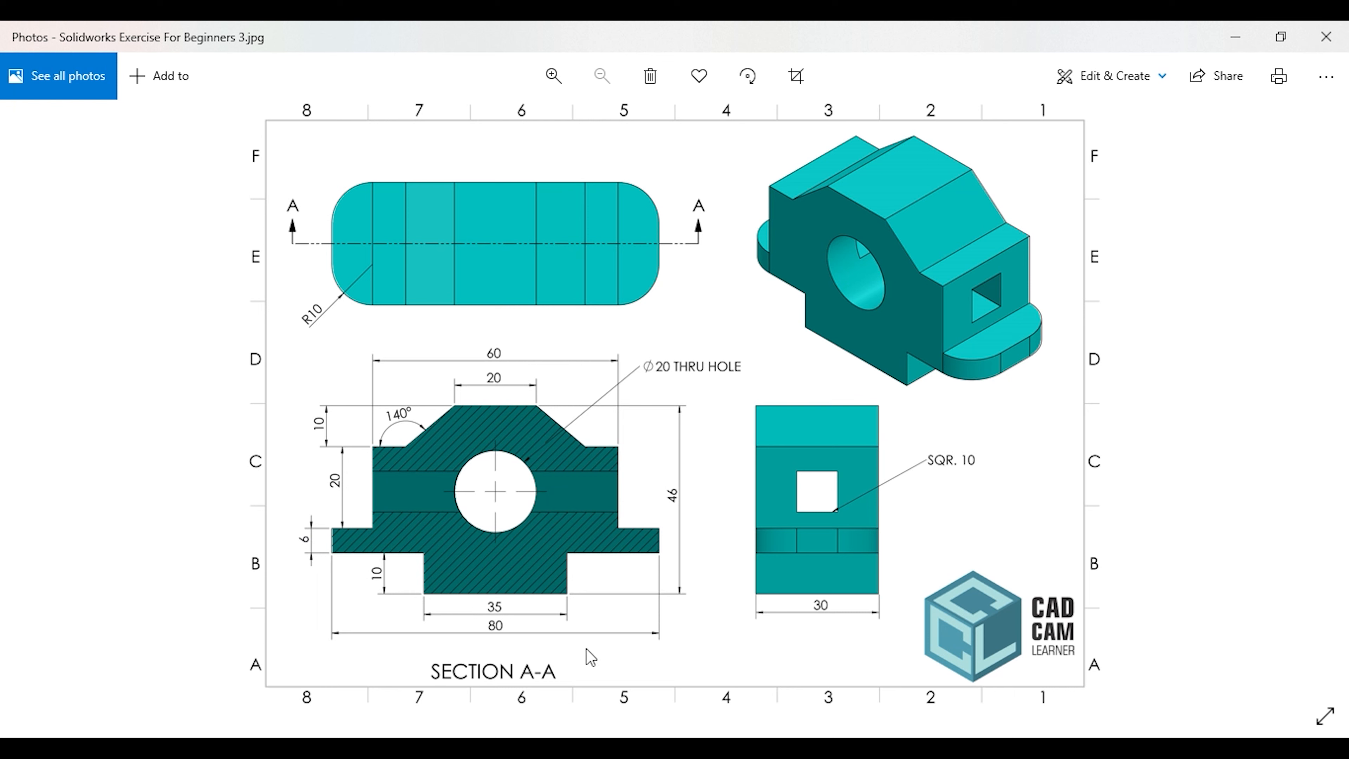
click(590, 755)
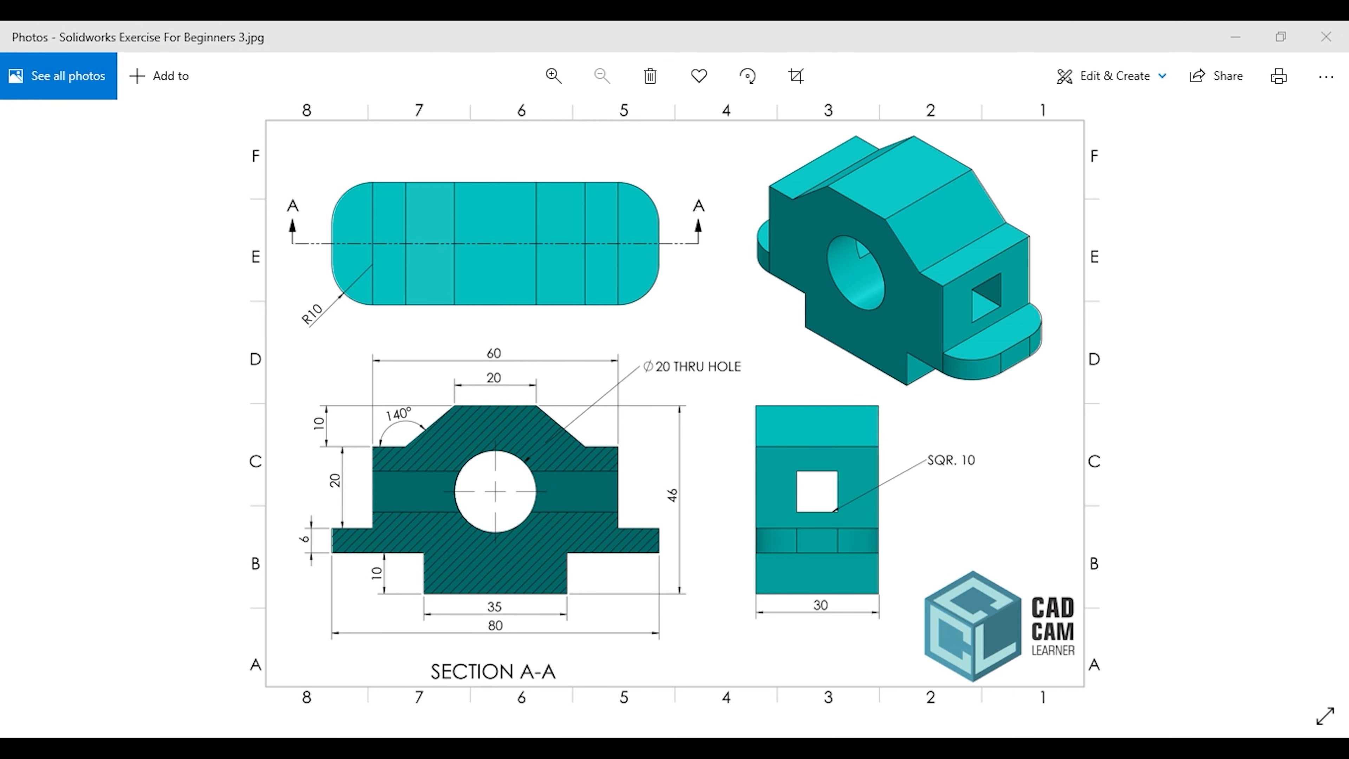
click(1236, 37)
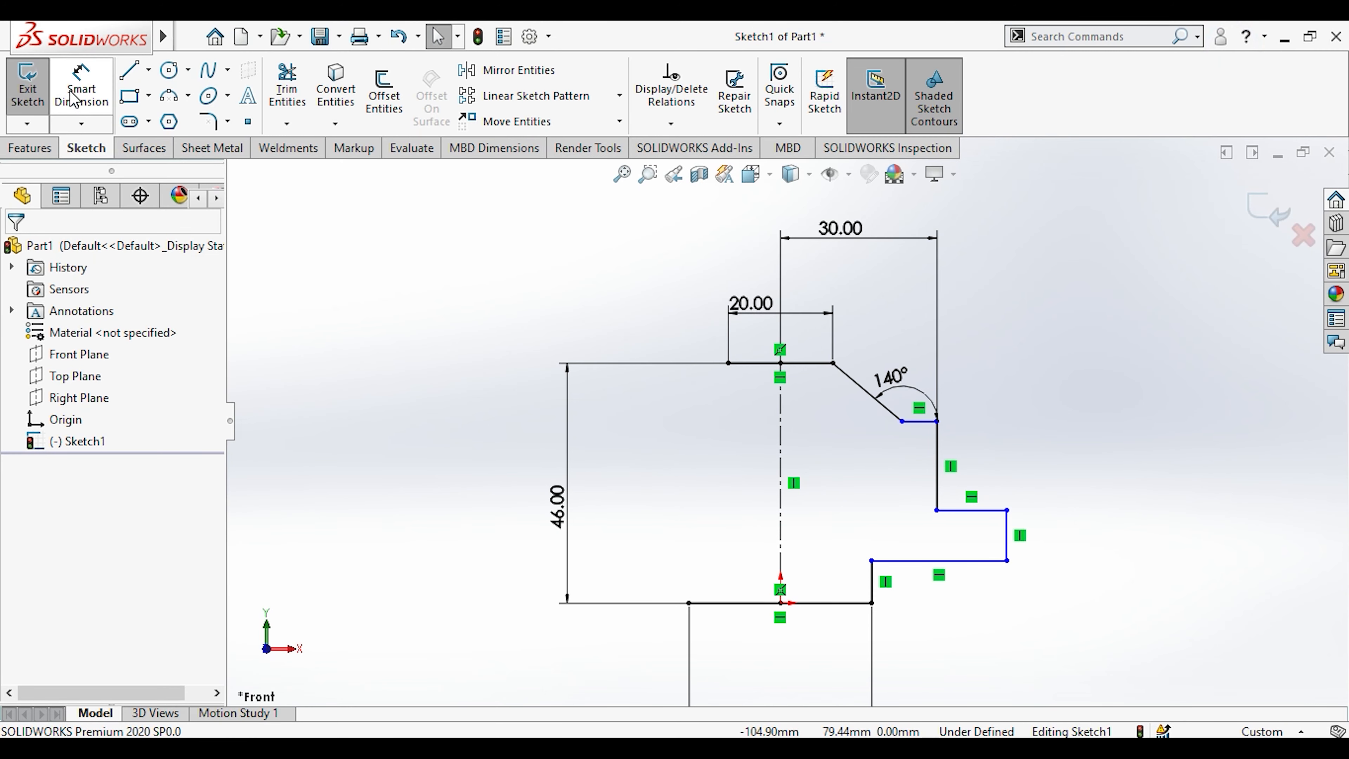
click(1007, 536)
click(1069, 574)
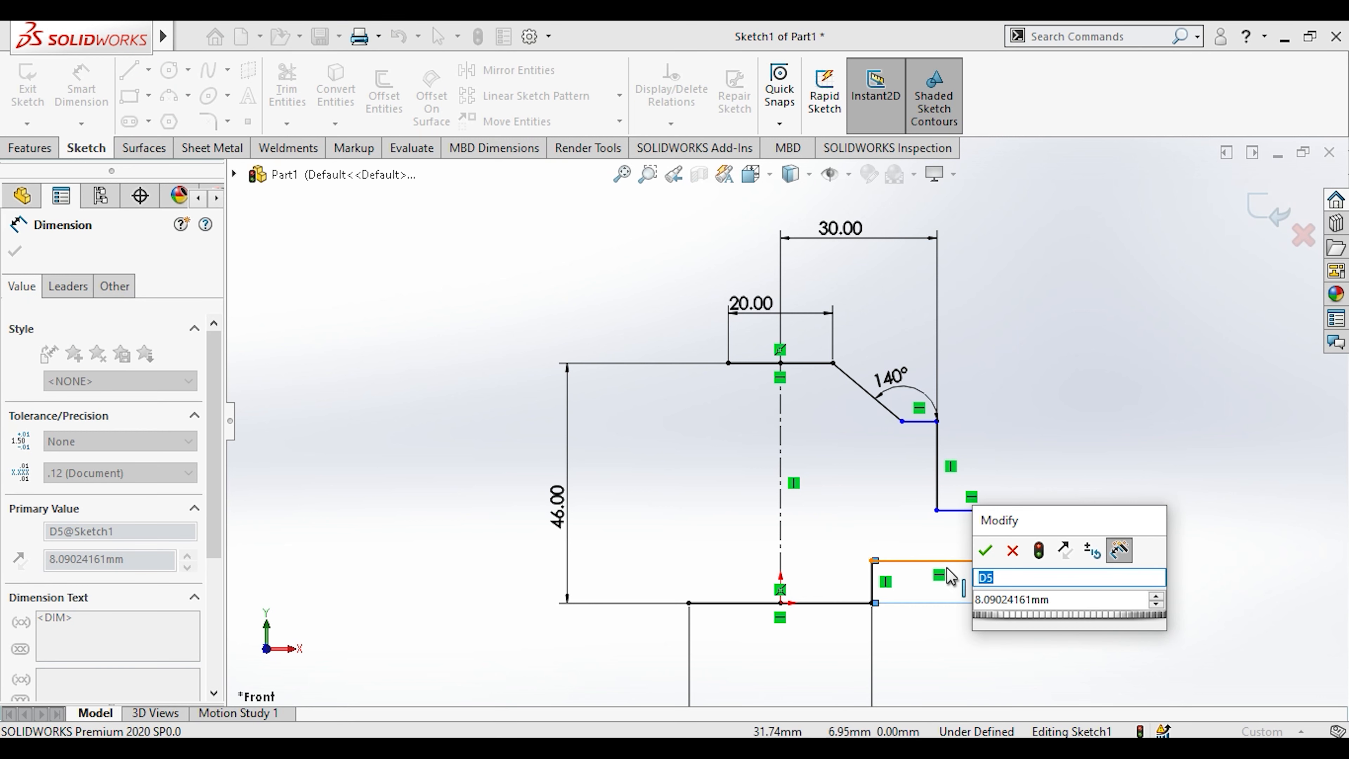
double_click(1000, 594)
text(8)
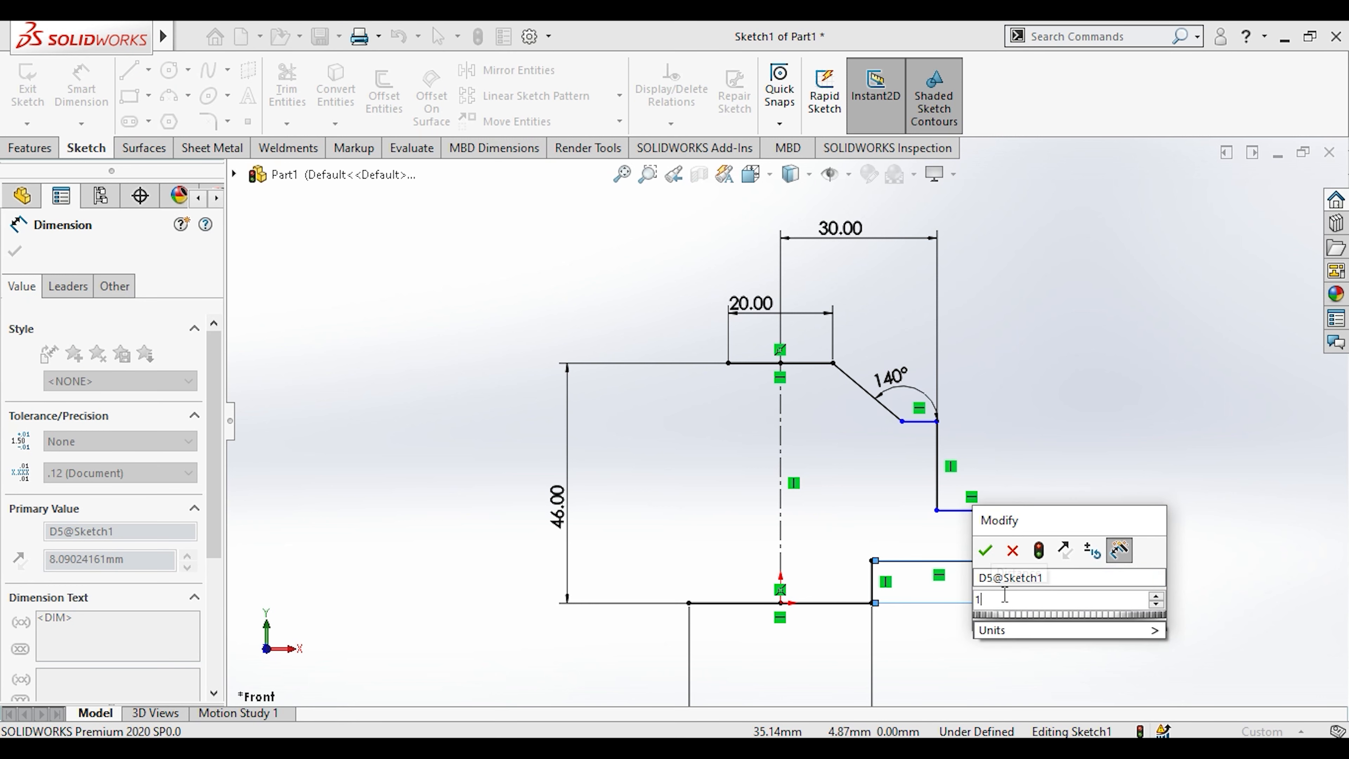
key(Return)
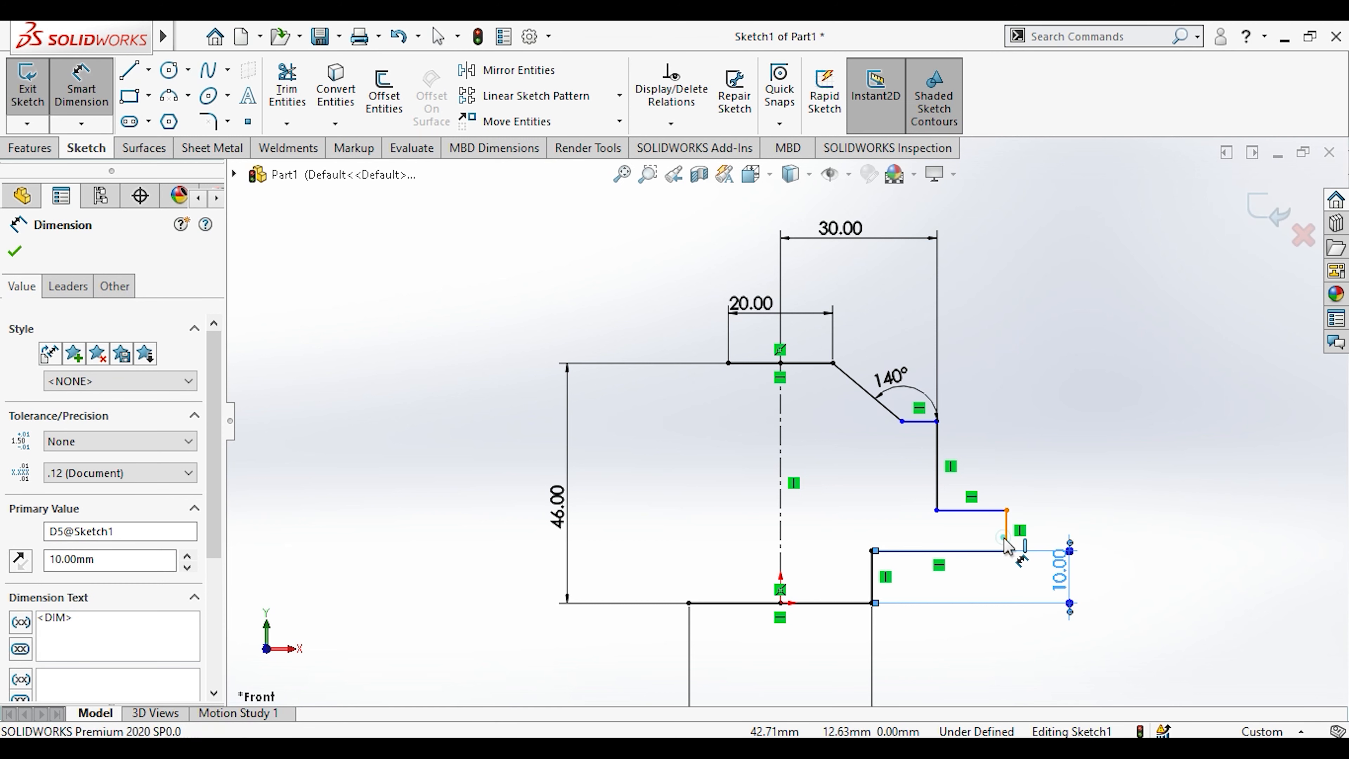
Dimension the foot's short outer vertical edge to a thickness of 6 mm.
click(1006, 538)
click(1110, 537)
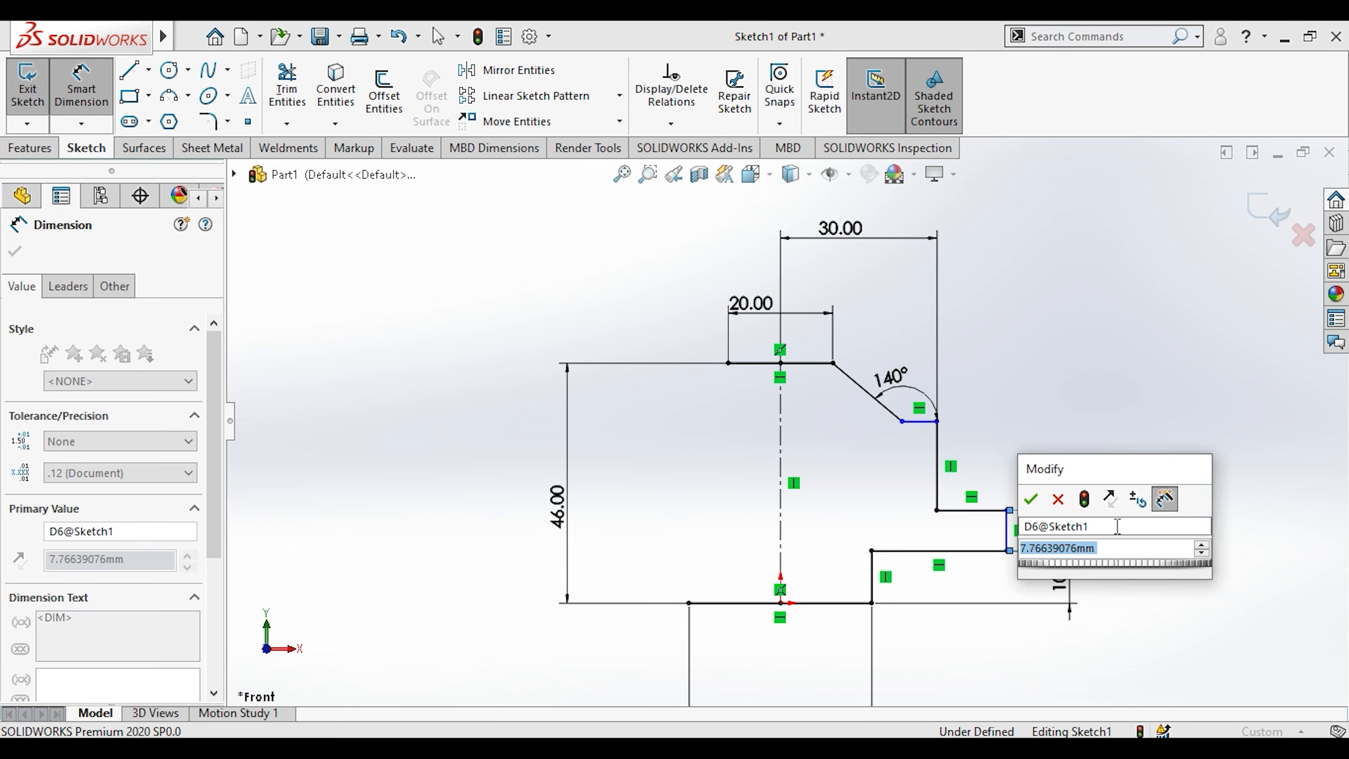
text(6)
key(Return)
key(Escape)
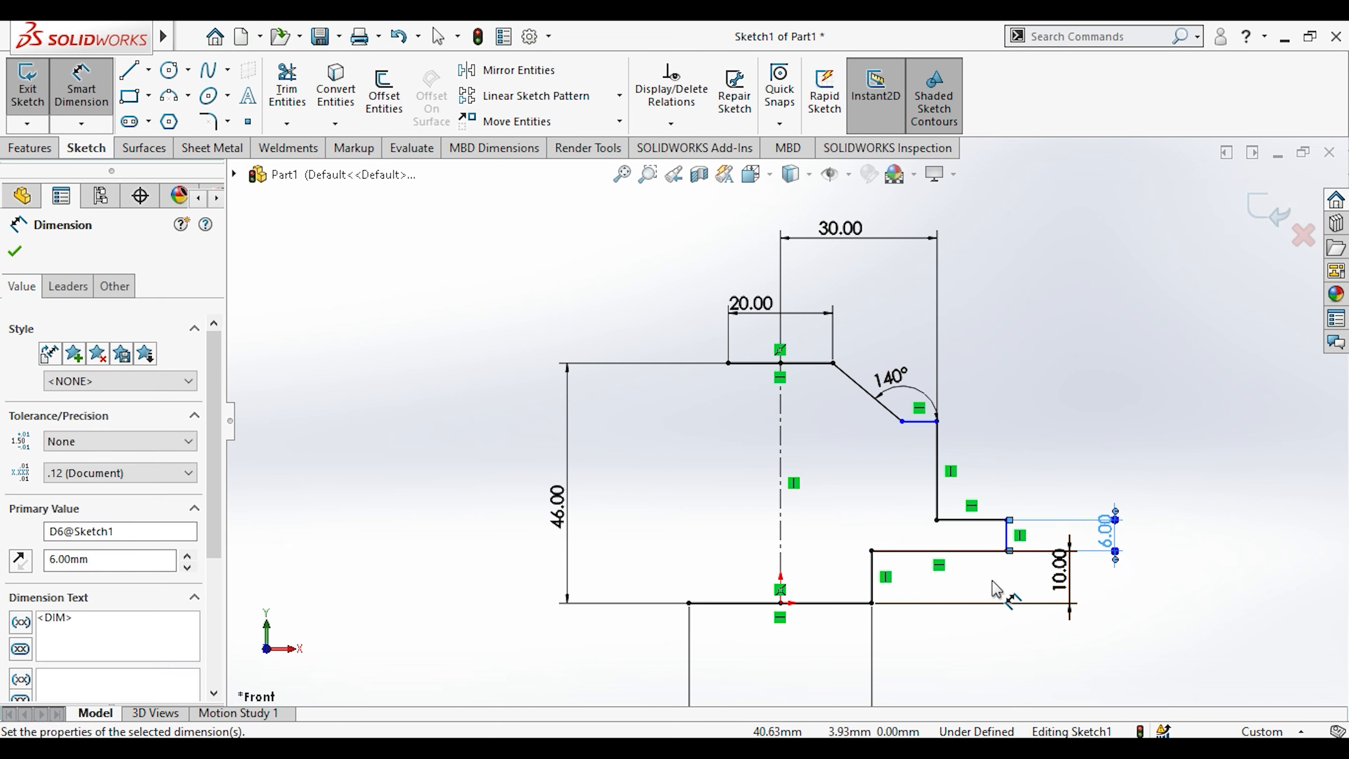
key(Escape)
Check the reference drawing and add a doubled dimension from the centerline to the foot's outer edge, setting the overall width to 80 mm.
key(alt+Tab)
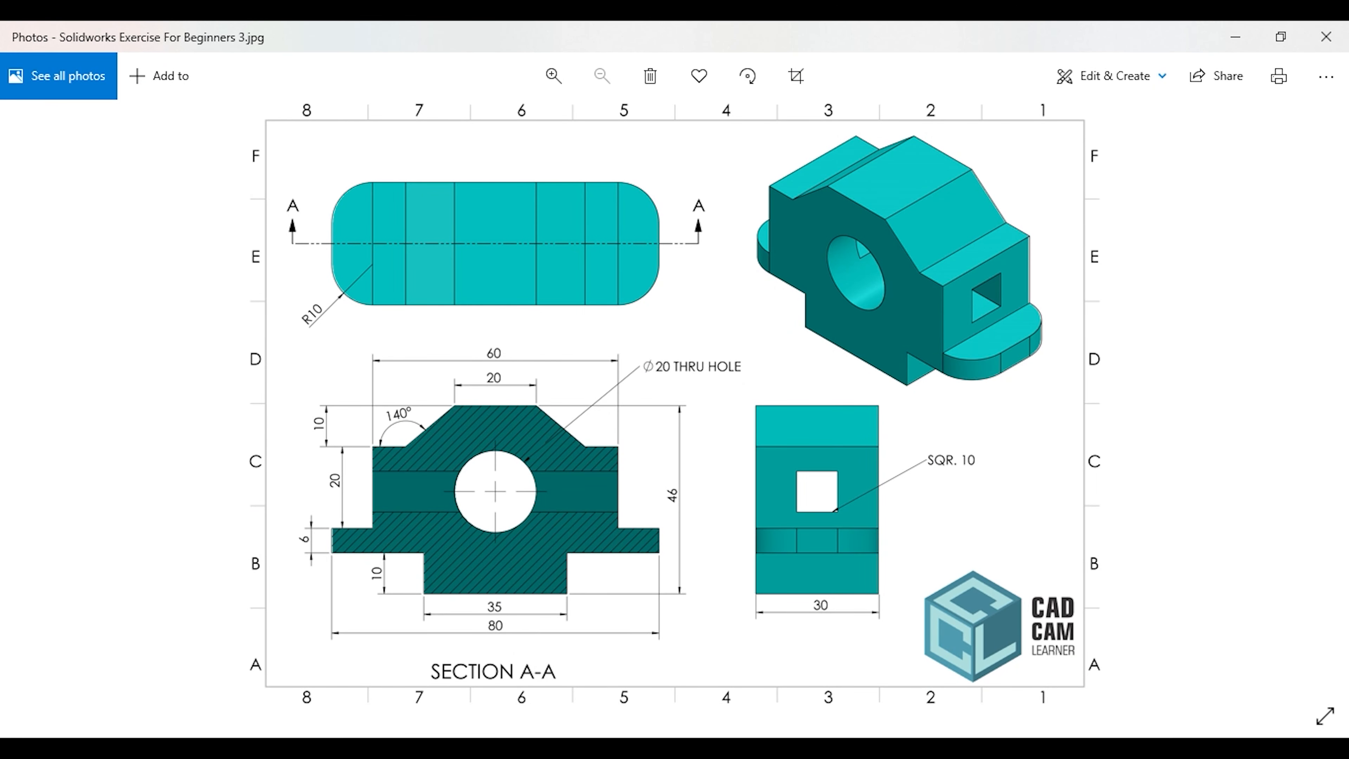
key(alt+Tab)
click(86, 107)
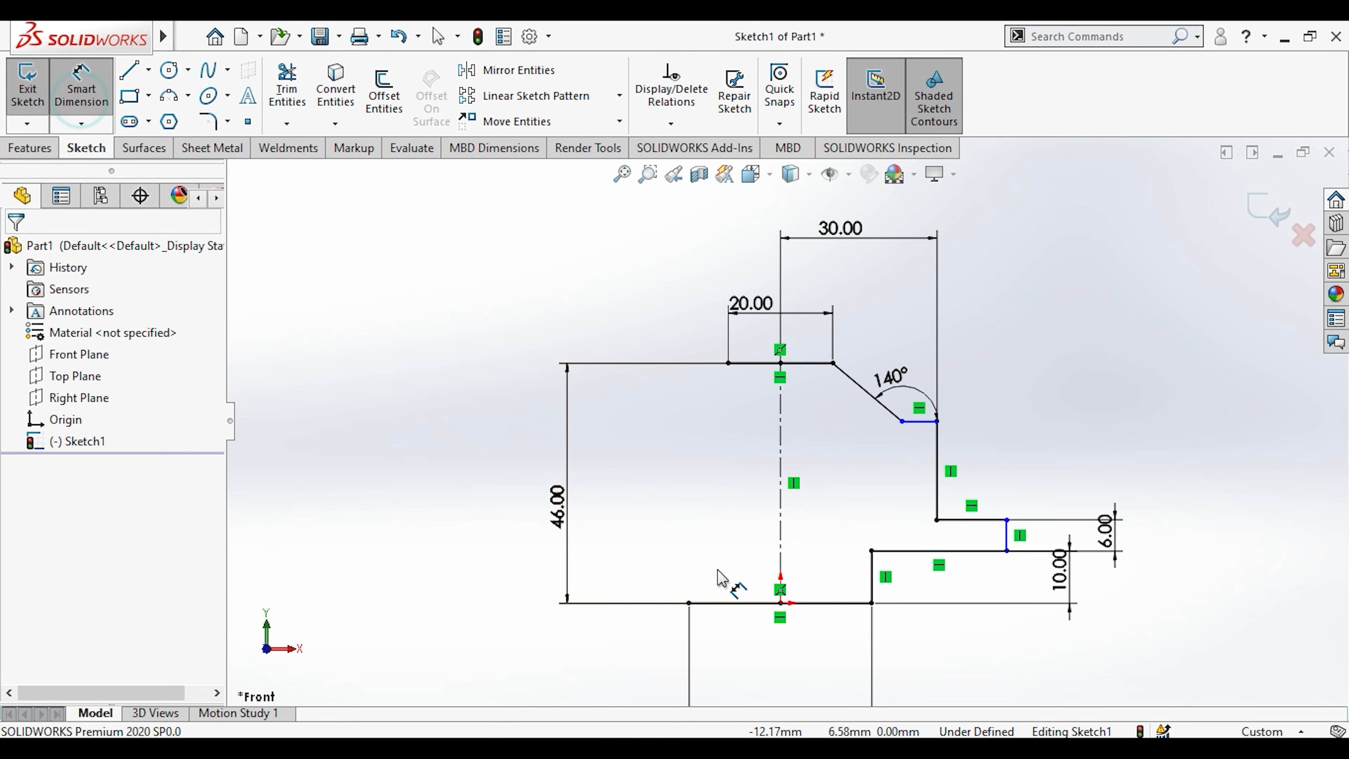
click(779, 537)
click(1006, 540)
scroll(861, 611, up, 2)
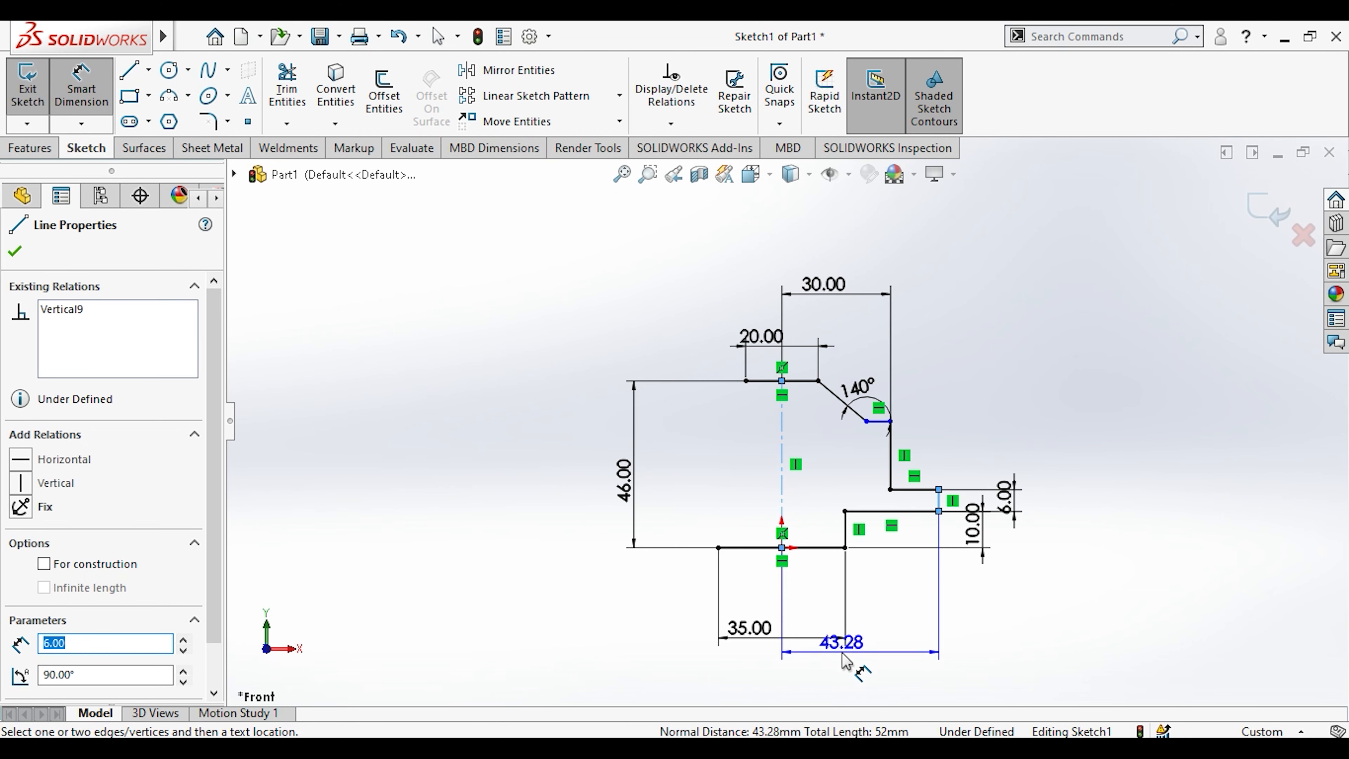
scroll(845, 660, up, 2)
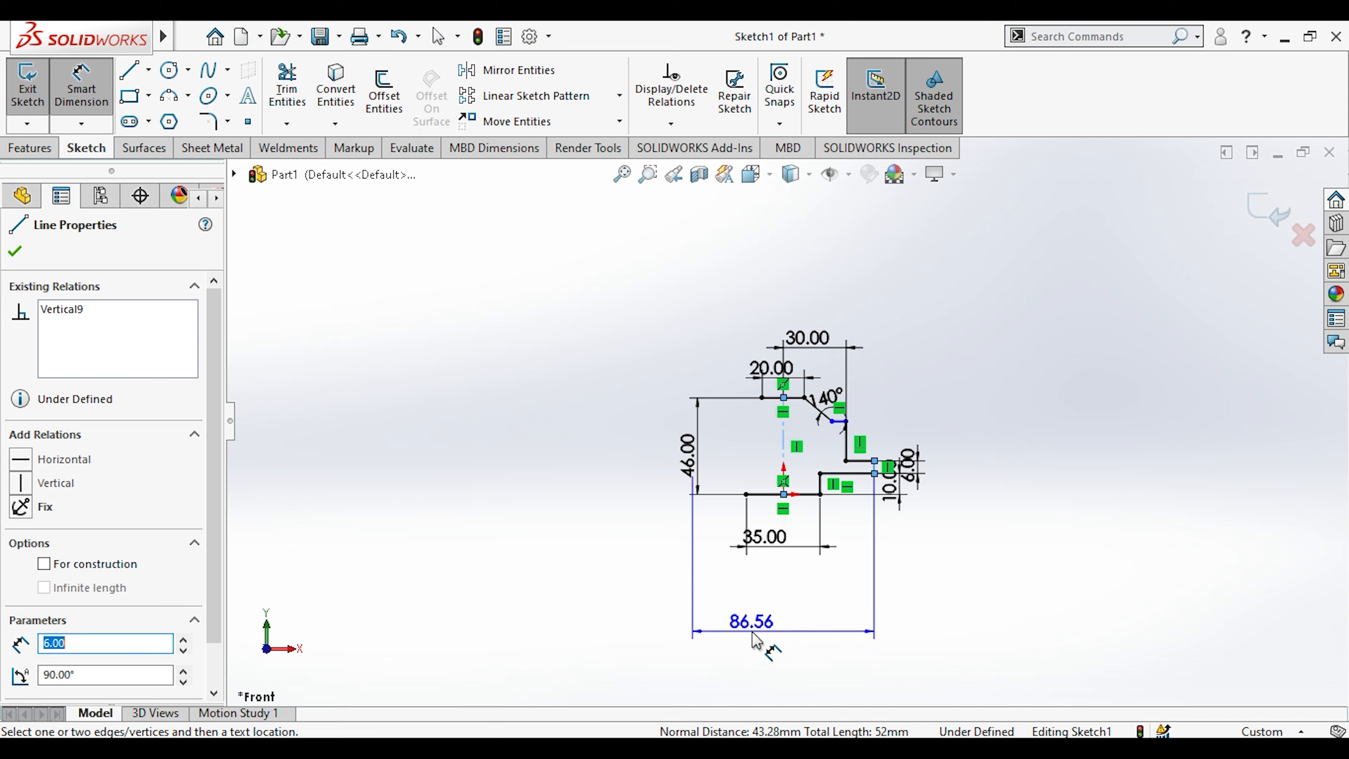
click(764, 643)
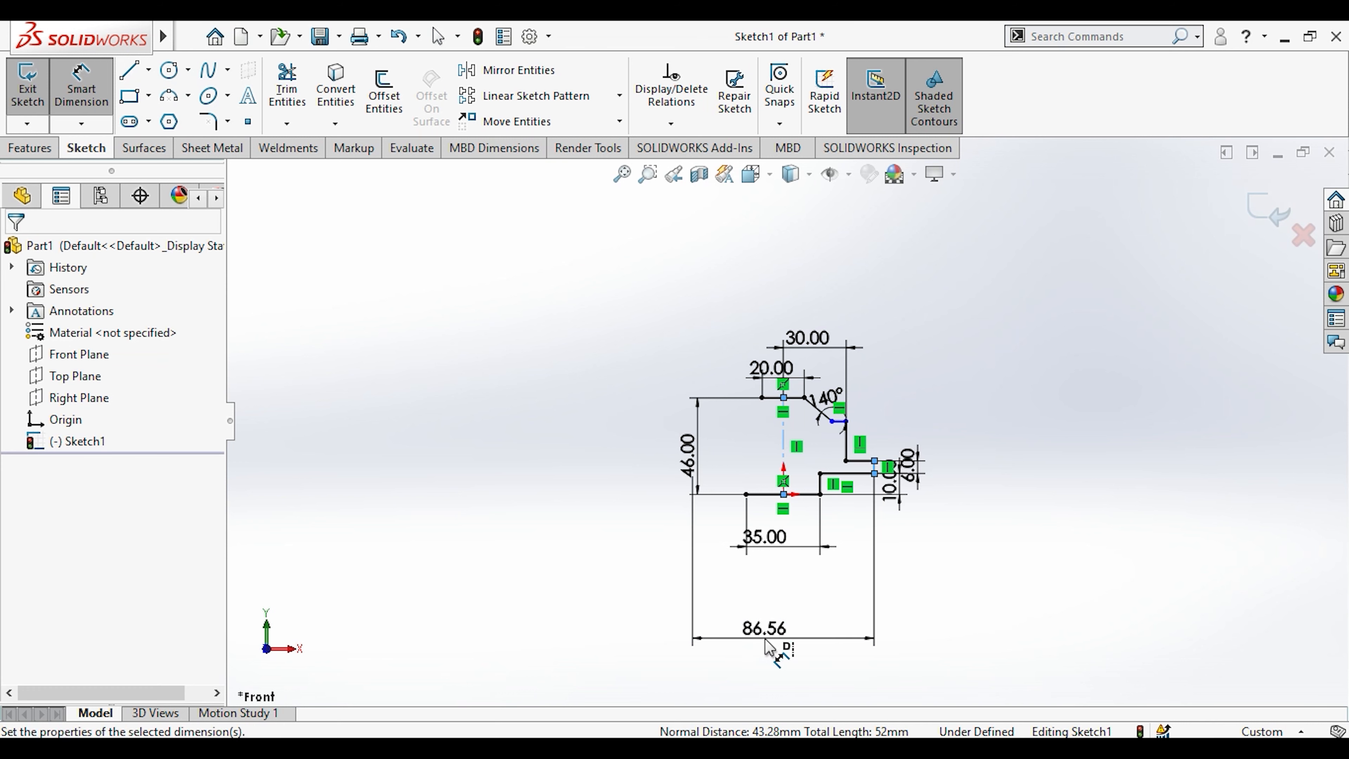
text(80)
key(Return)
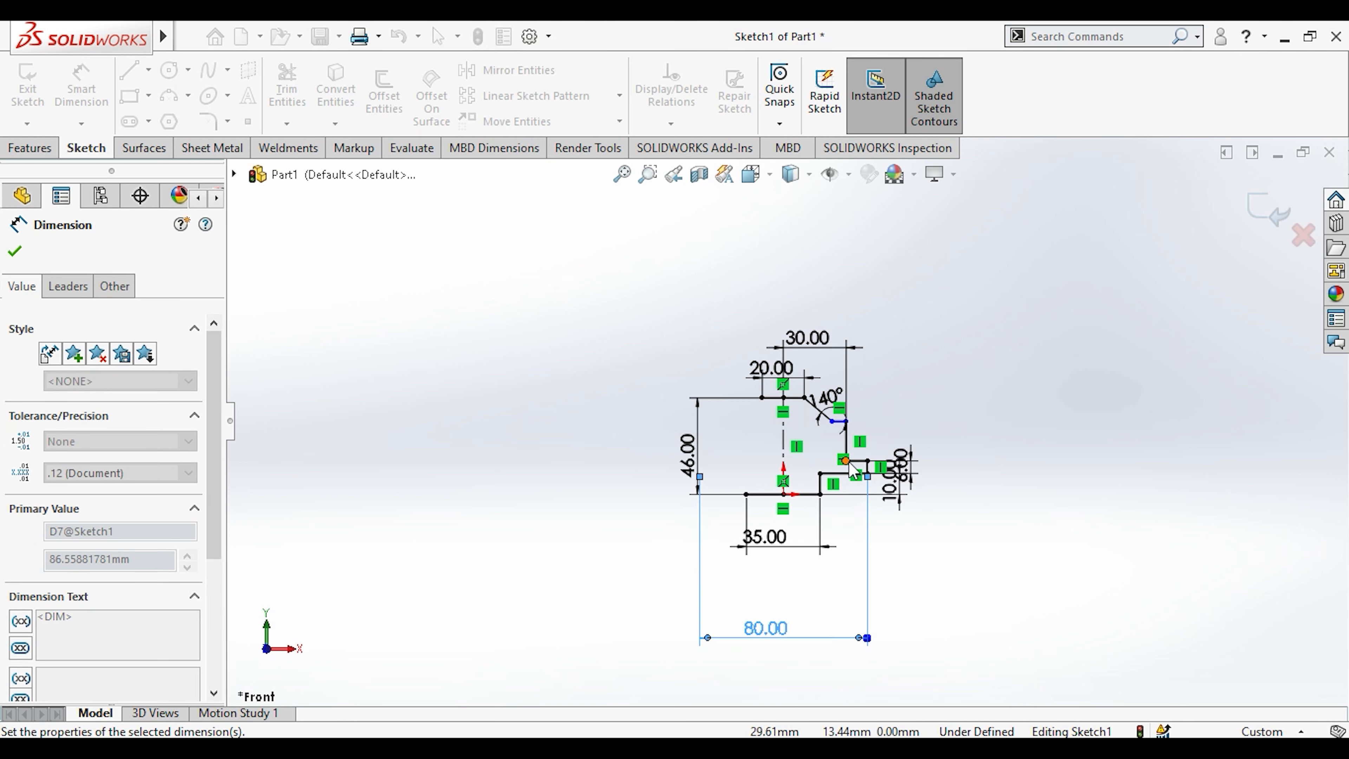
Check the reference drawing and dimension the vertical distance from the foot's top edge to the short upper ledge to 20 mm.
scroll(892, 500, down, 3)
scroll(853, 471, down, 3)
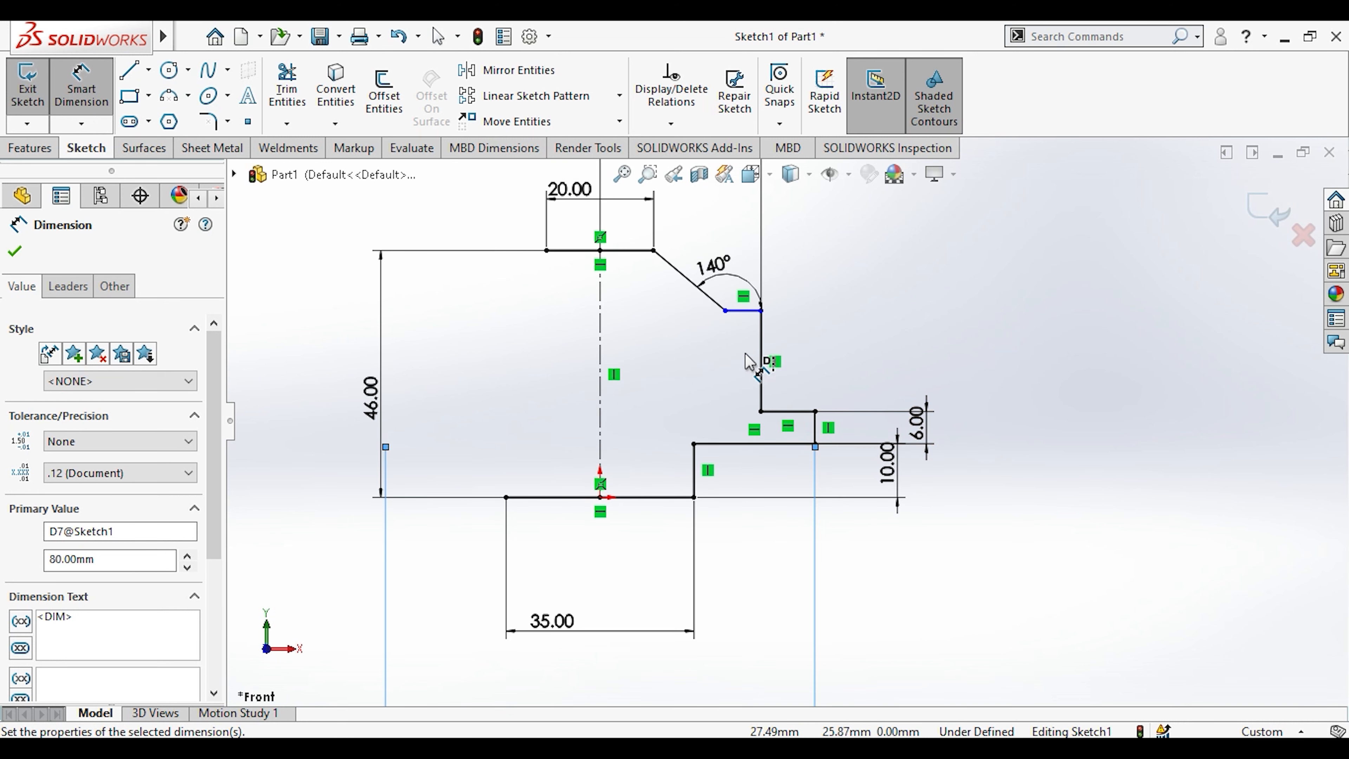
key(alt+Tab)
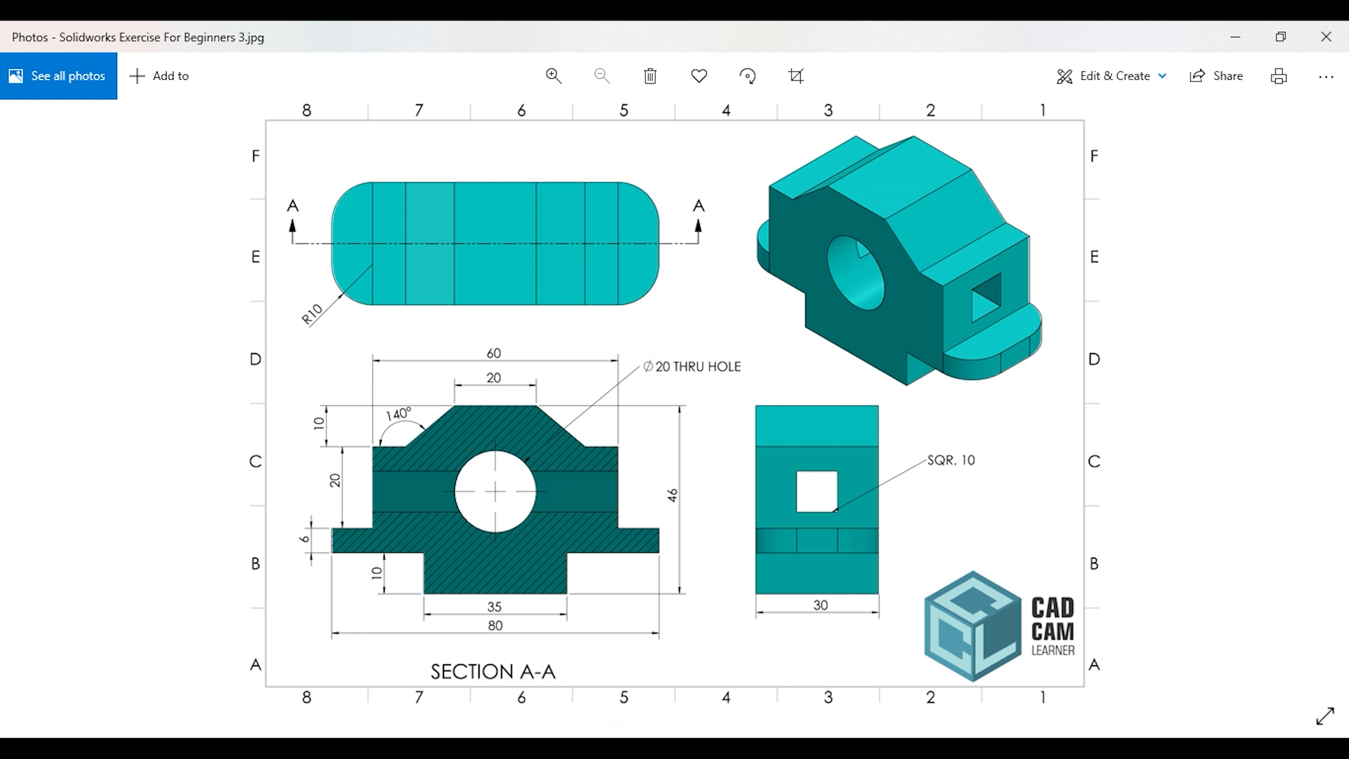
key(alt+Tab)
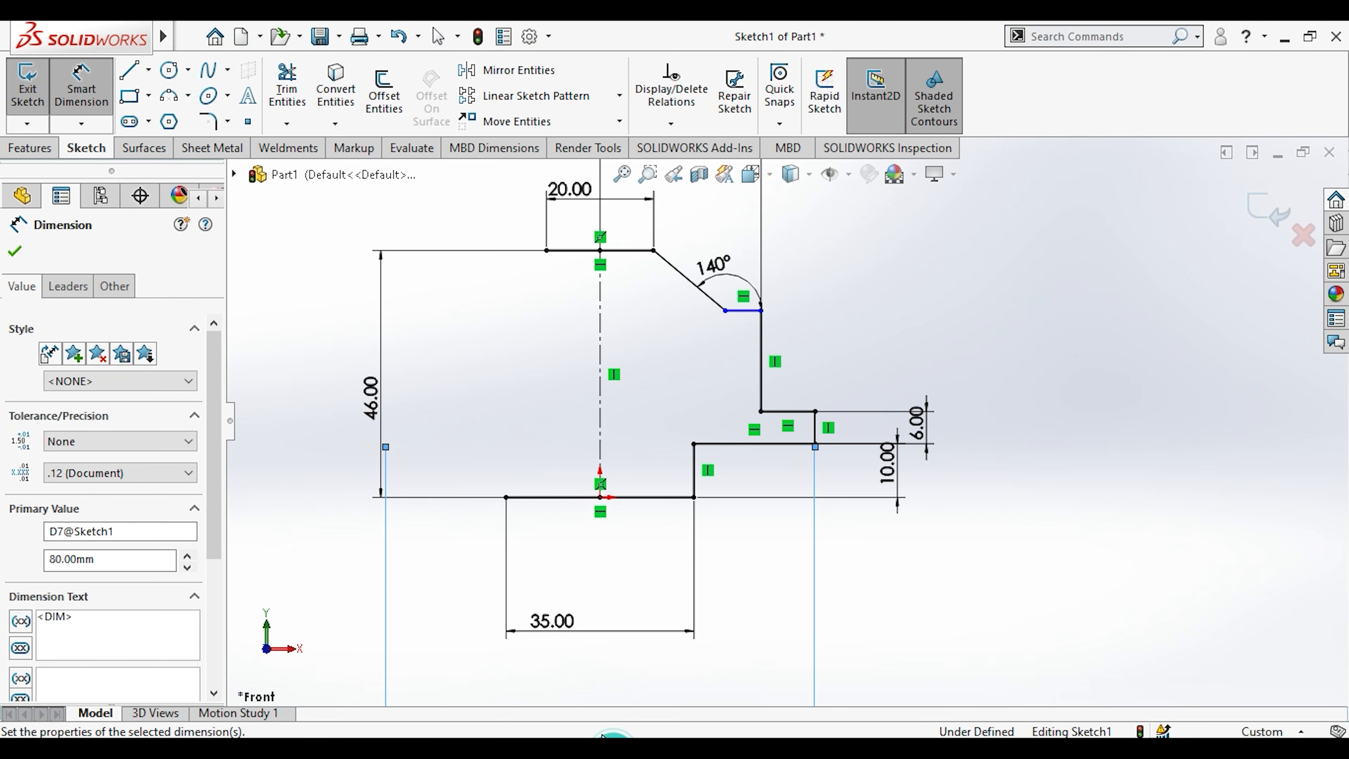
click(745, 318)
click(707, 443)
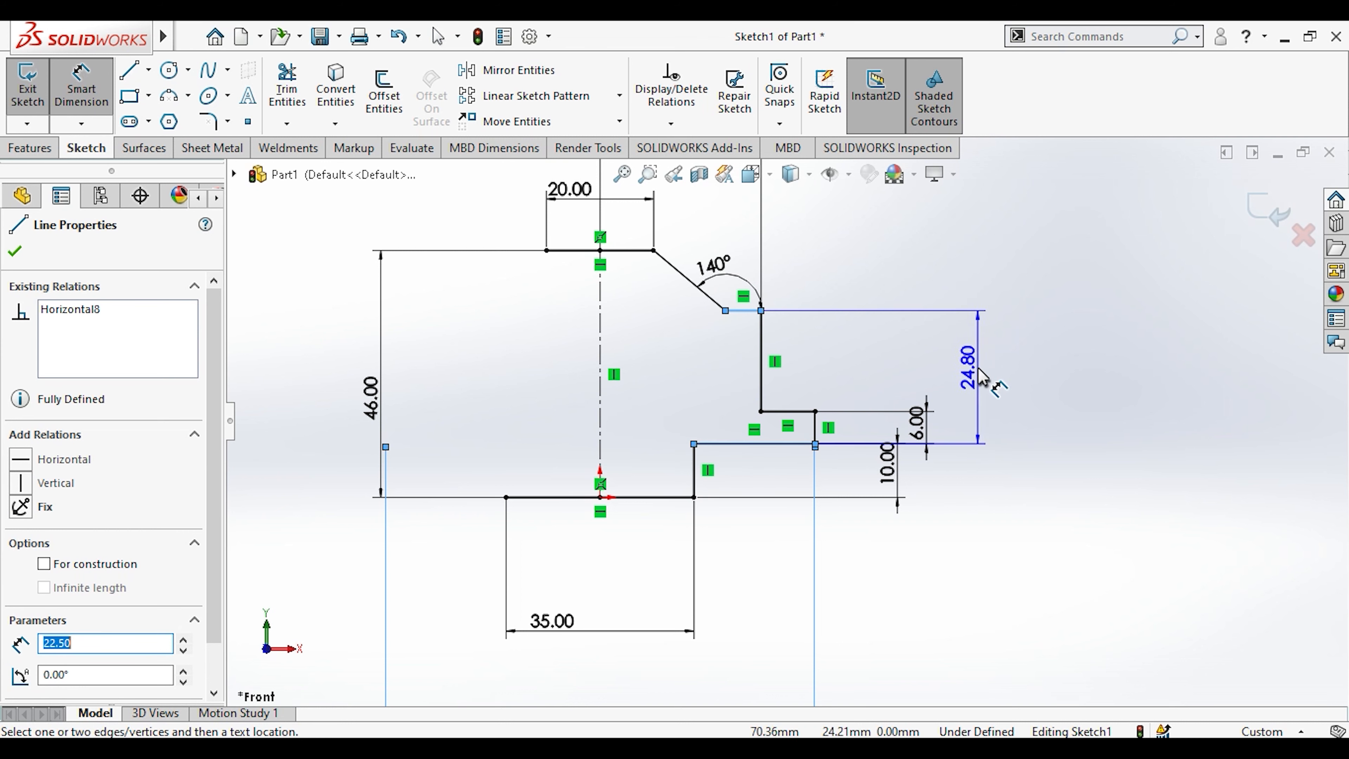
key(Escape)
click(773, 412)
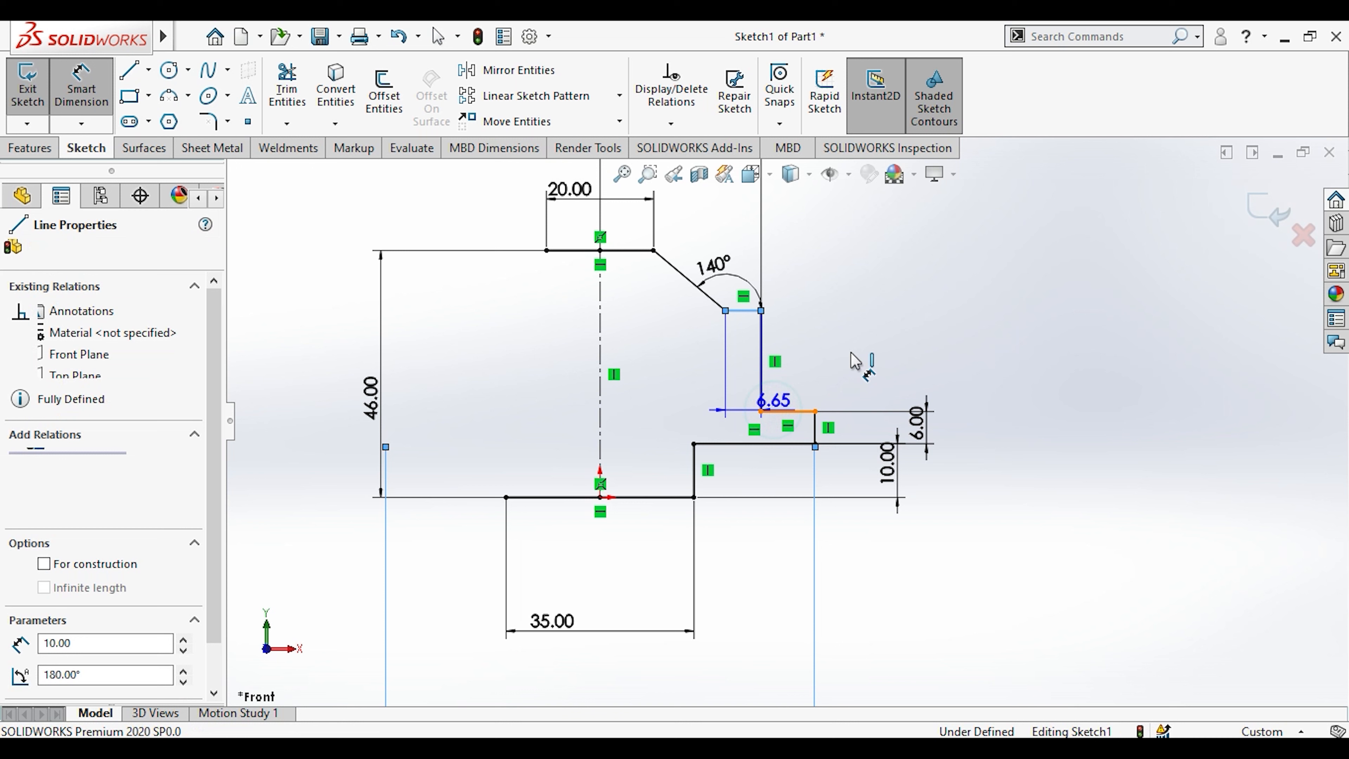
click(854, 350)
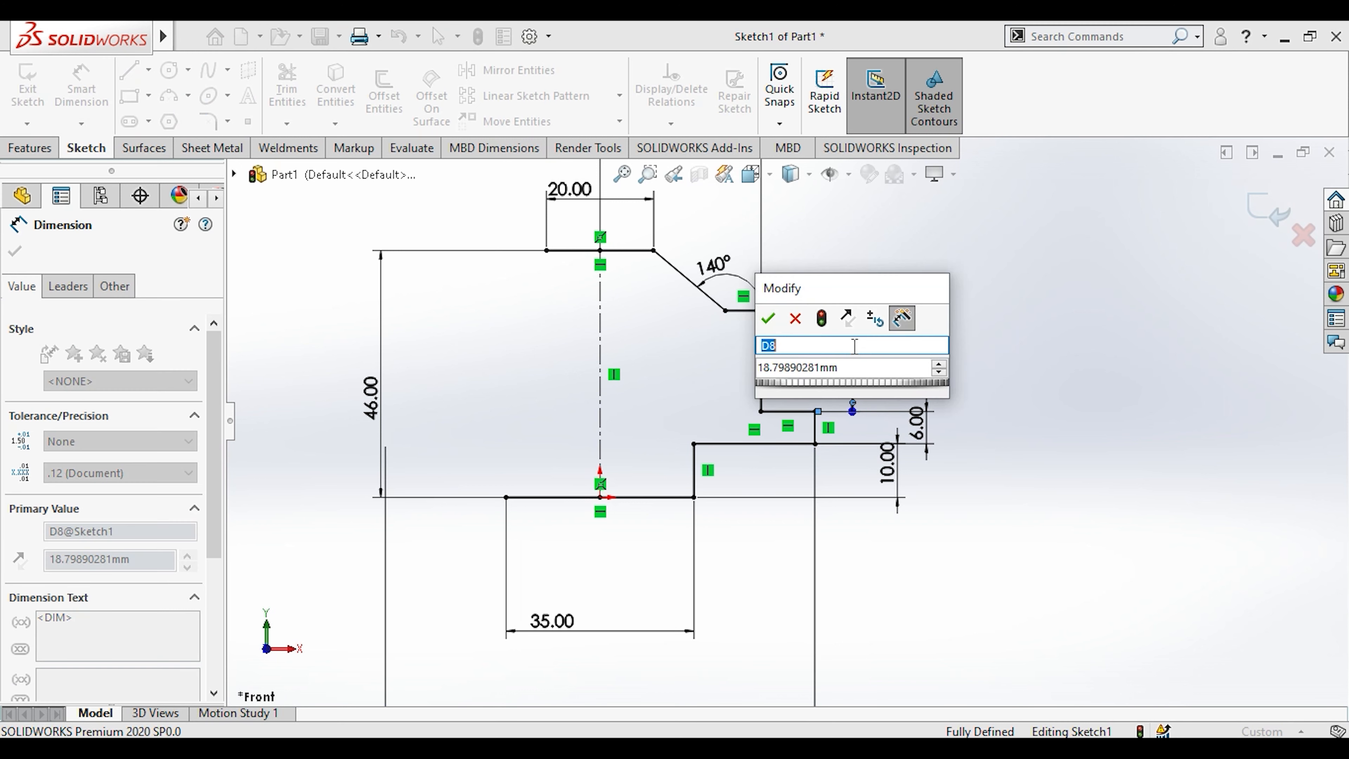
click(827, 373)
text(20)
key(Return)
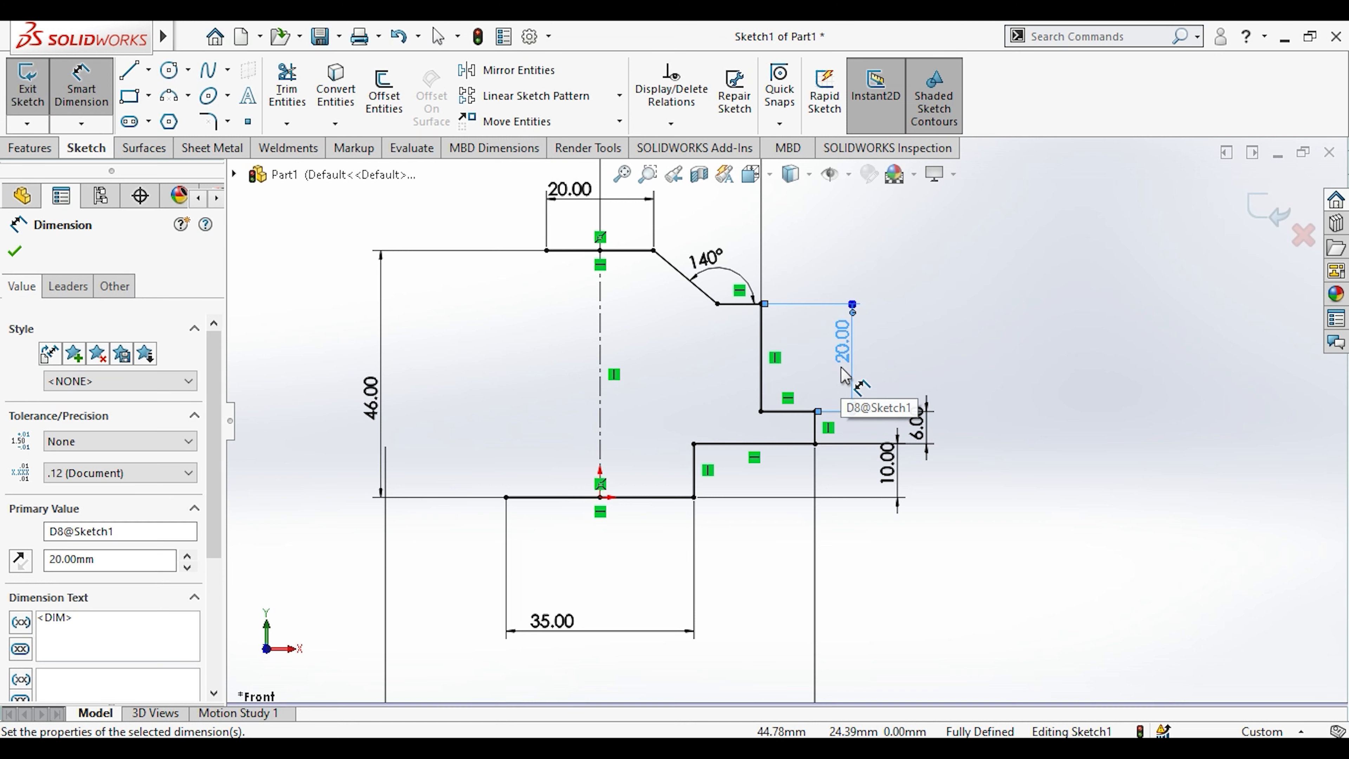
key(Escape)
Mirror the seven connected right-hand profile lines, from the sloped line to the base's short vertical, about the vertical centerline.
click(510, 70)
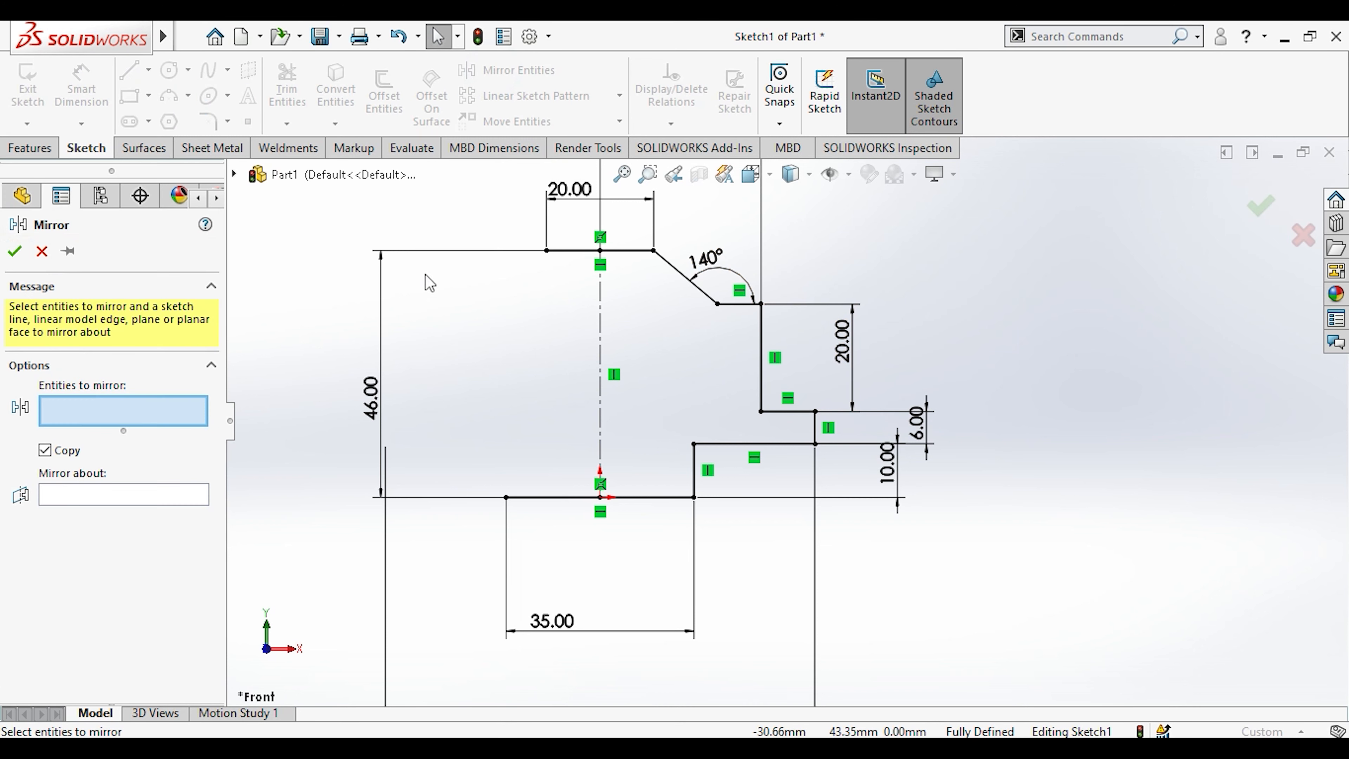
click(690, 280)
click(717, 304)
click(722, 305)
click(719, 304)
click(761, 344)
click(790, 412)
click(815, 430)
click(788, 443)
click(693, 468)
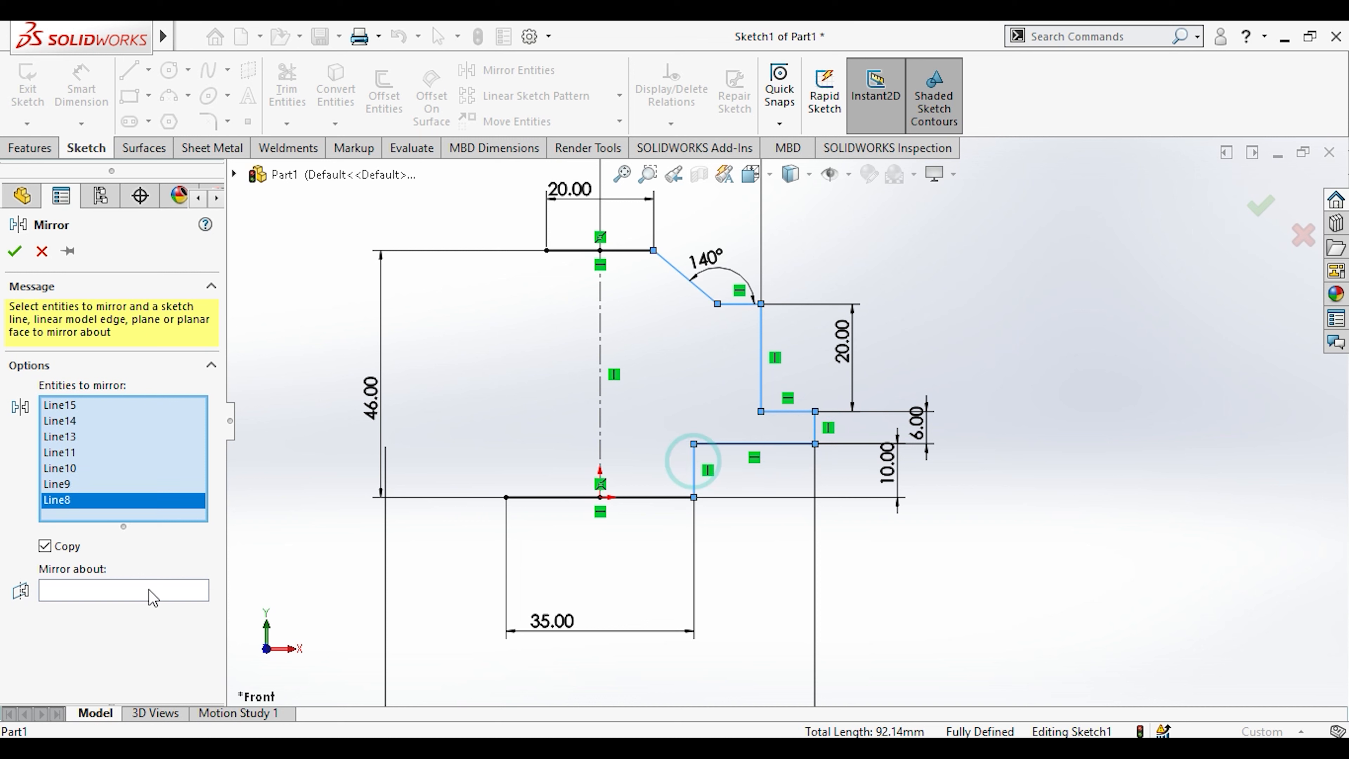
click(146, 590)
click(600, 447)
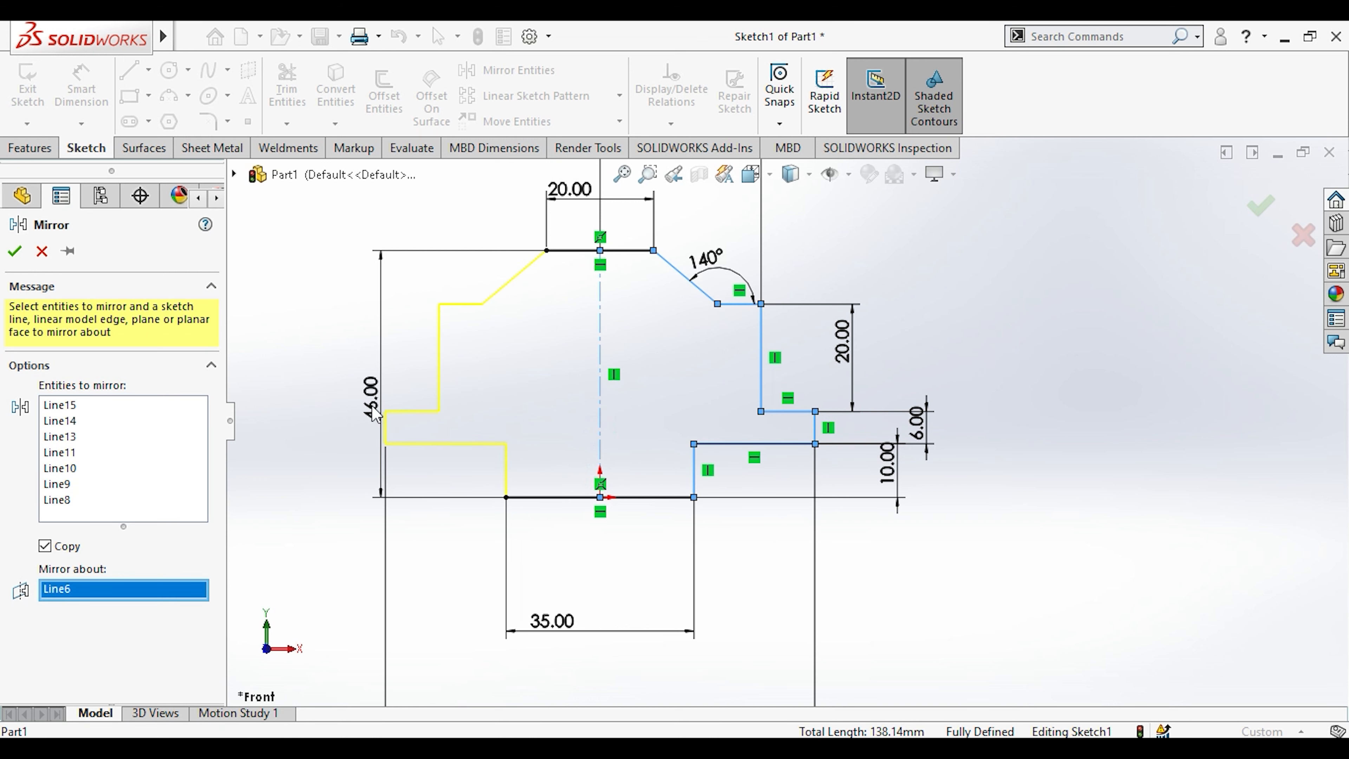
click(15, 250)
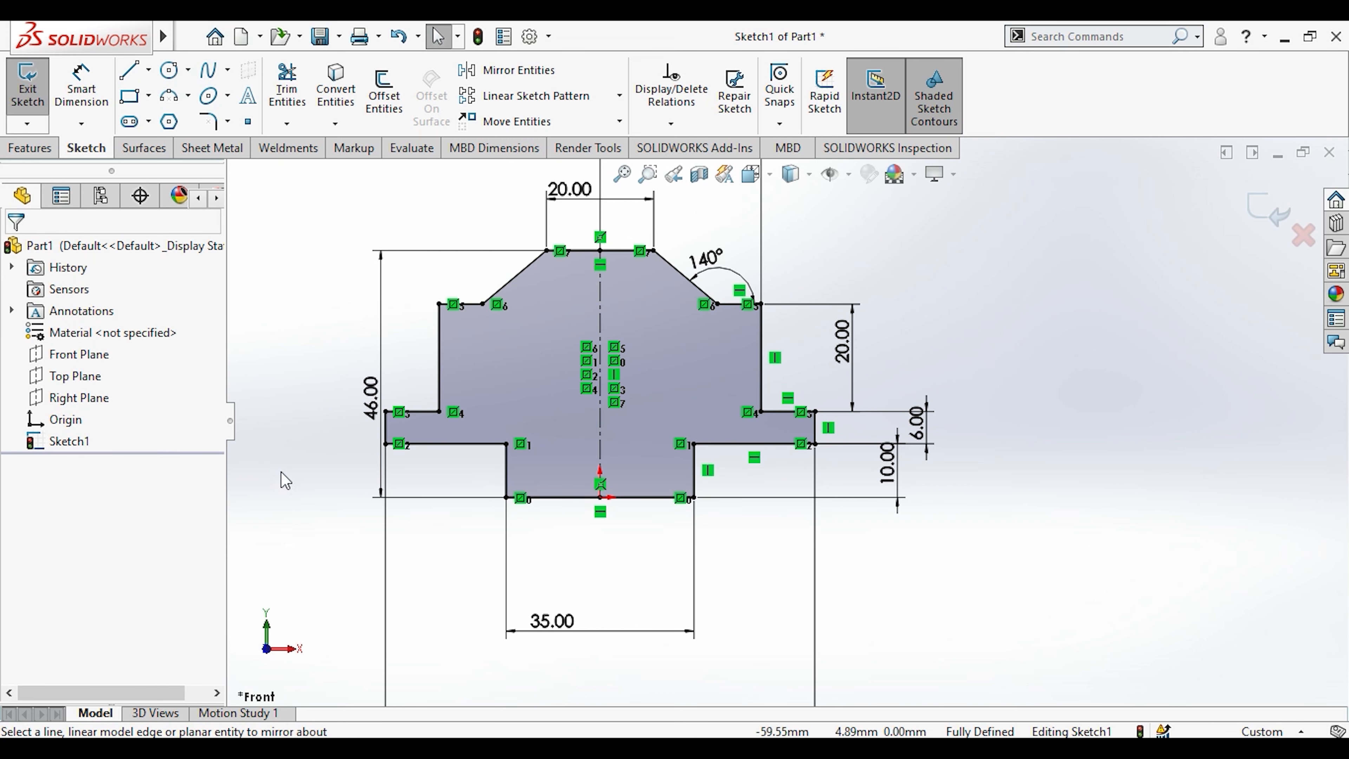
Extrude the closed profile as a boss using the Mid Plane end condition with a depth of 30 mm.
scroll(575, 391, up, 2)
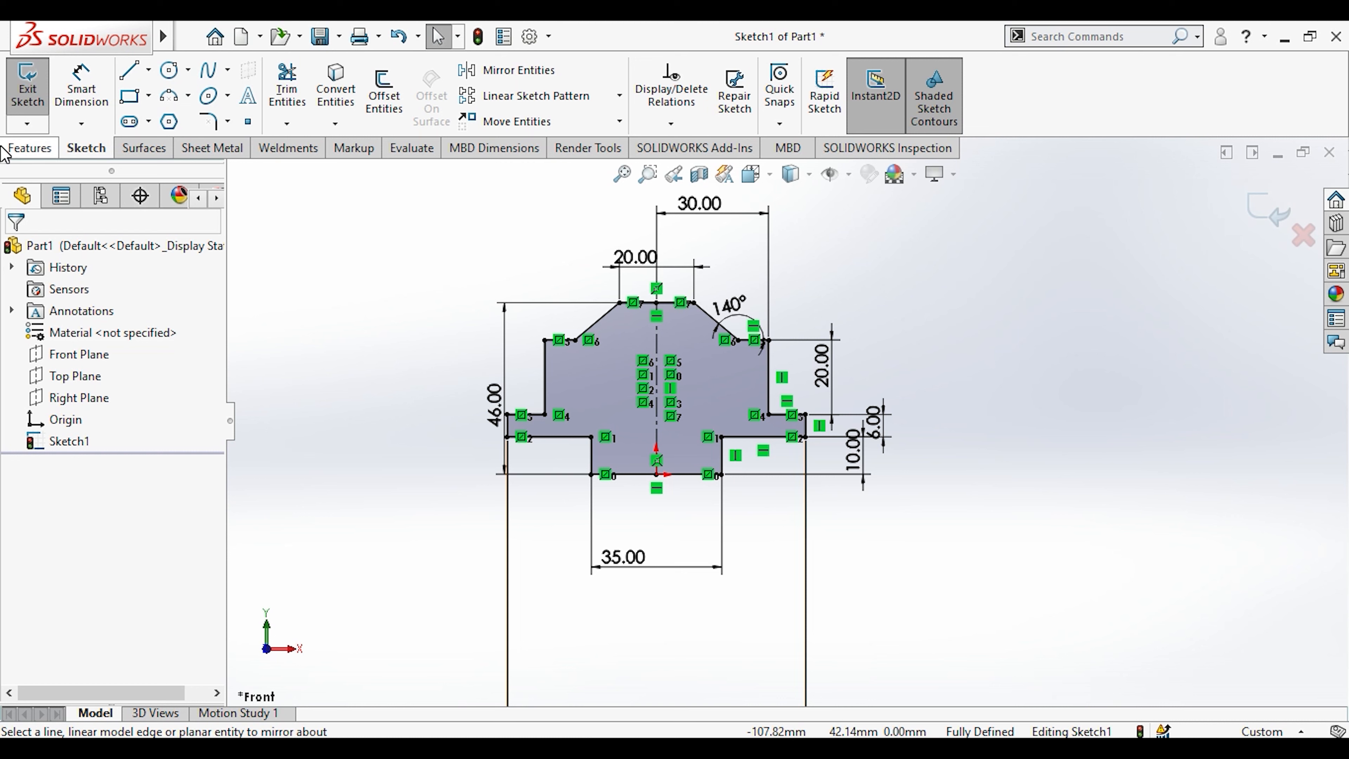
click(7, 150)
click(36, 90)
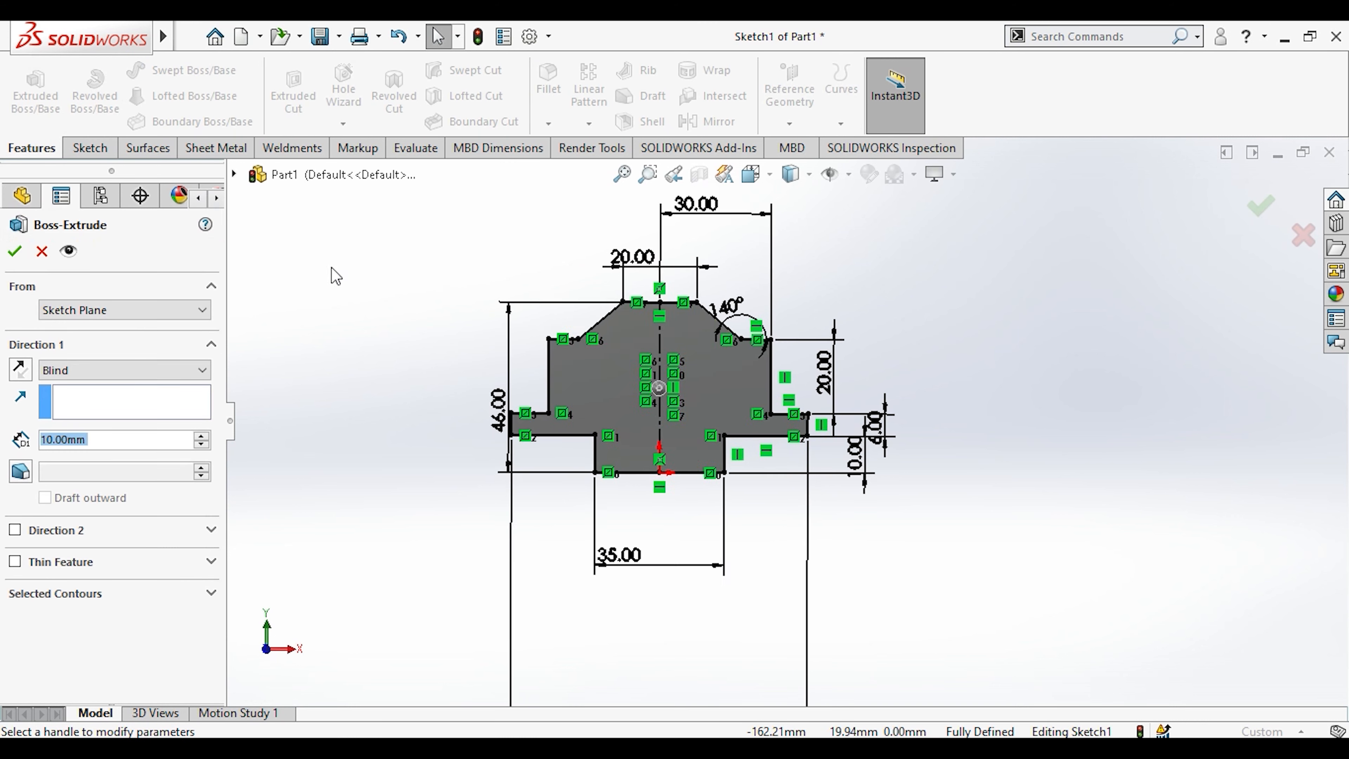
click(124, 370)
click(140, 451)
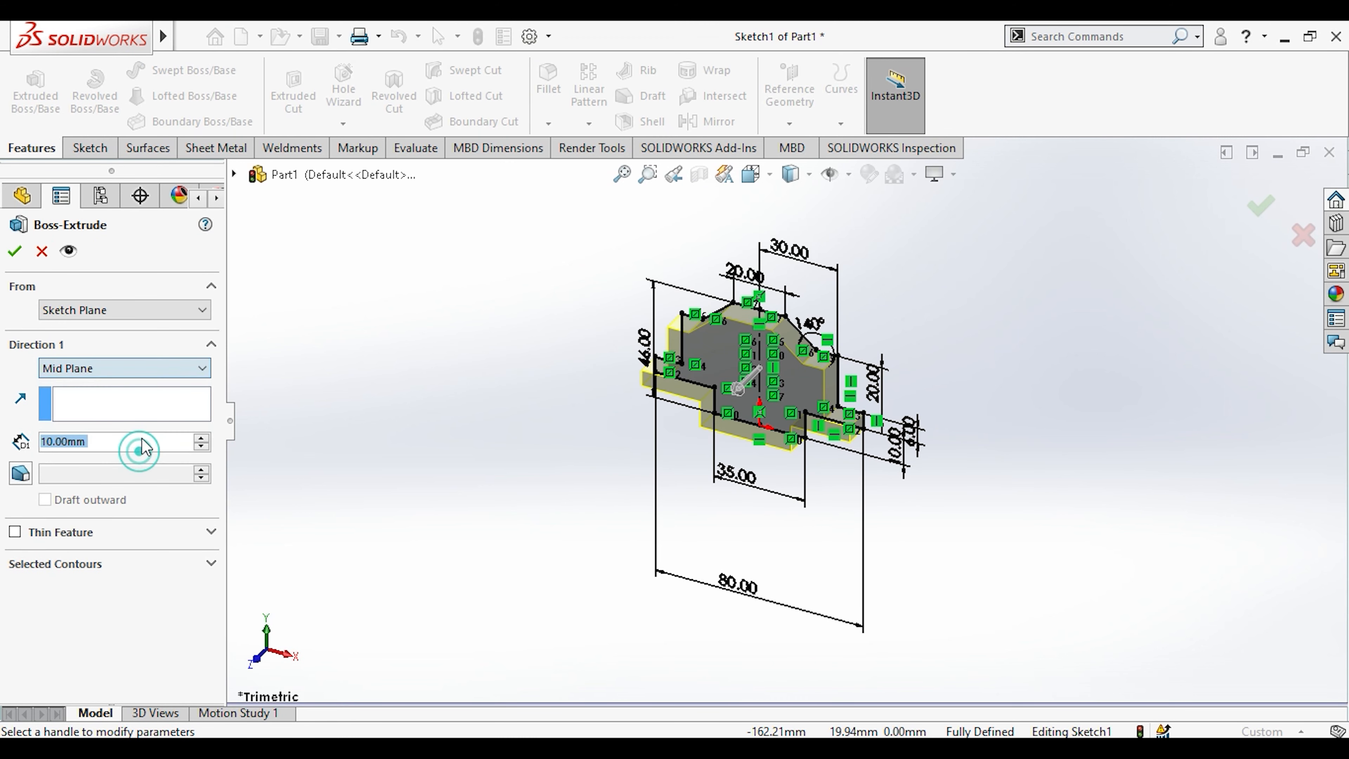
text(30)
key(Return)
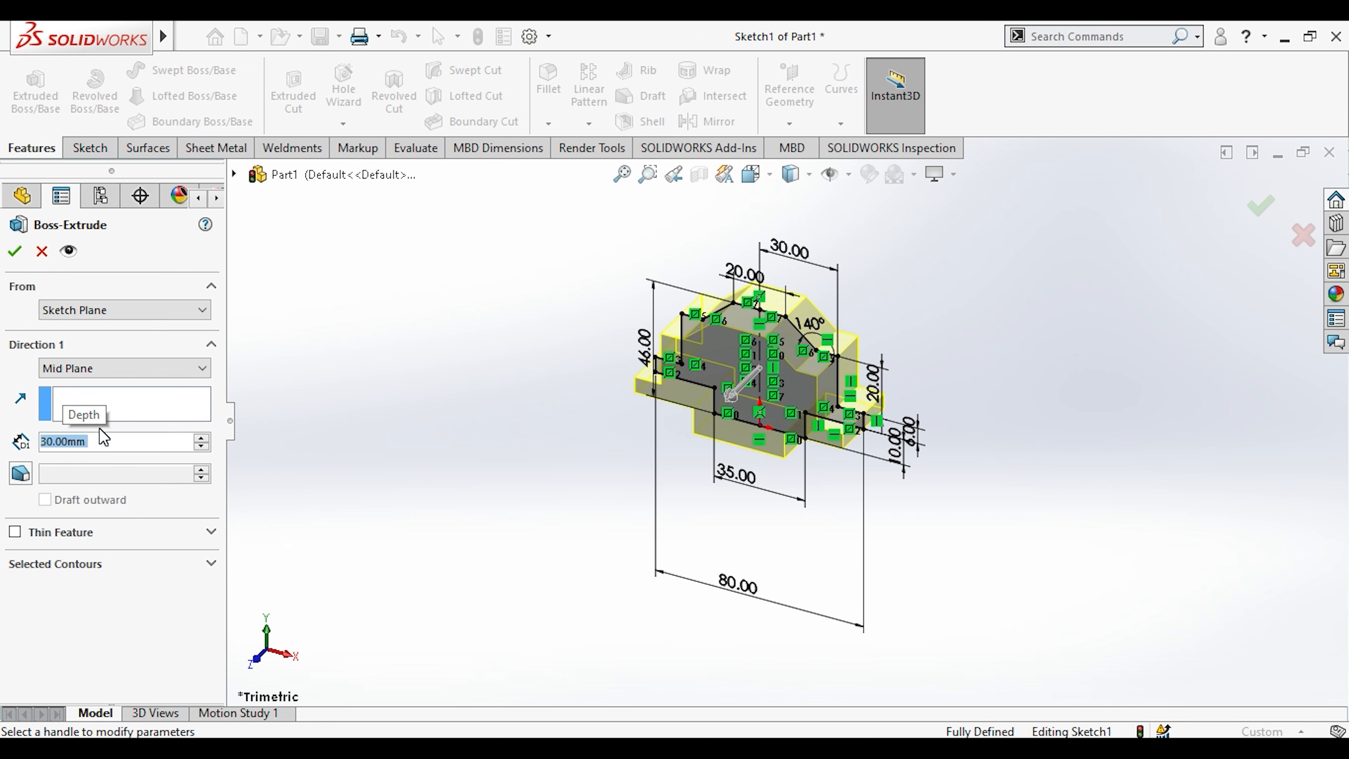
click(14, 251)
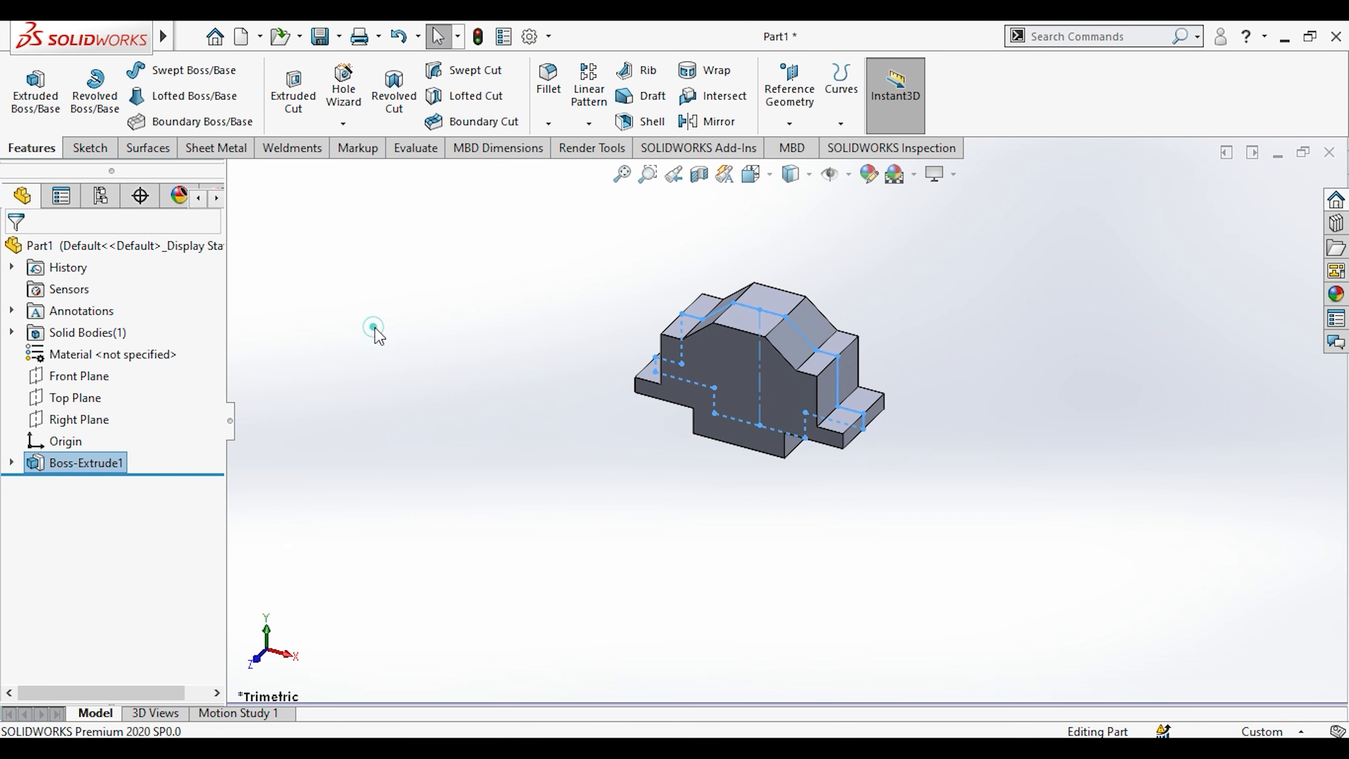
Check the reference drawing and start a sketch on the extruded body's front face, viewed from the front.
scroll(773, 340, down, 3)
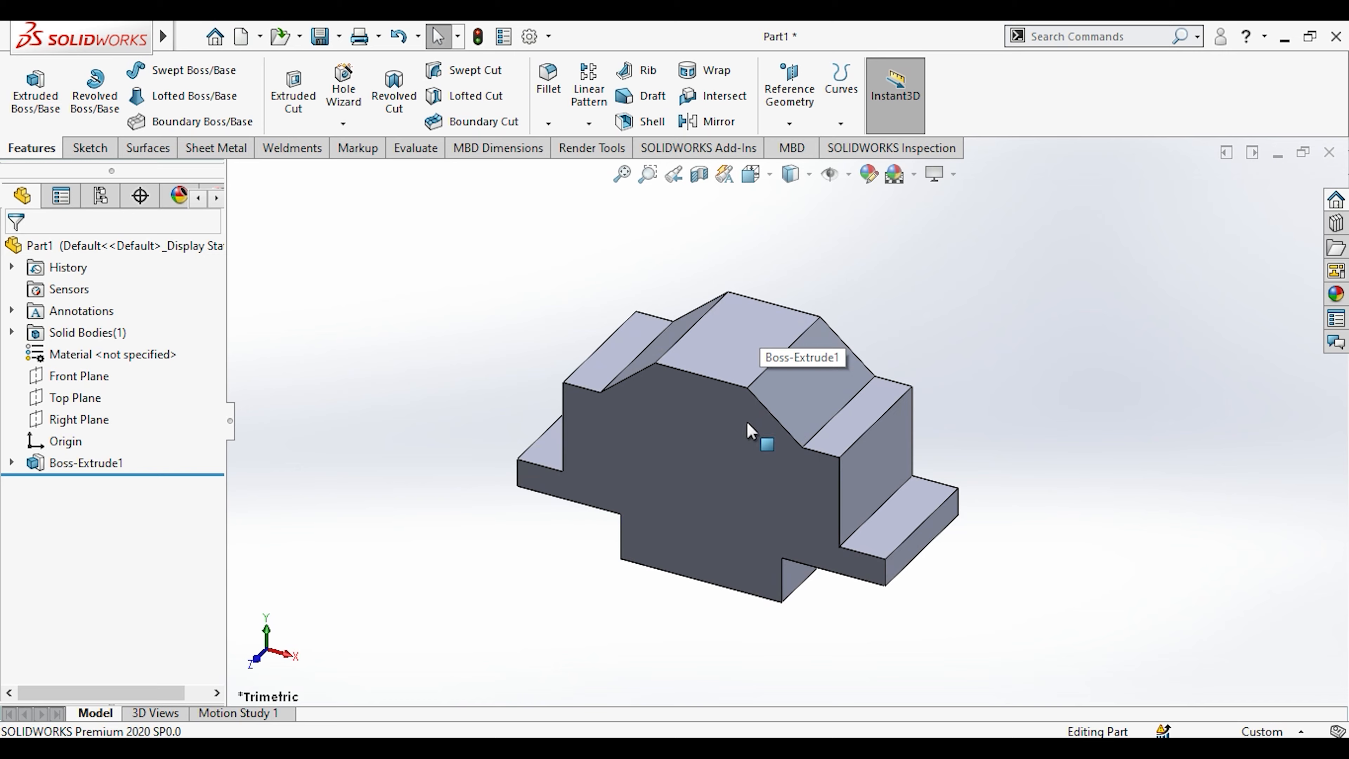
key(alt+Tab)
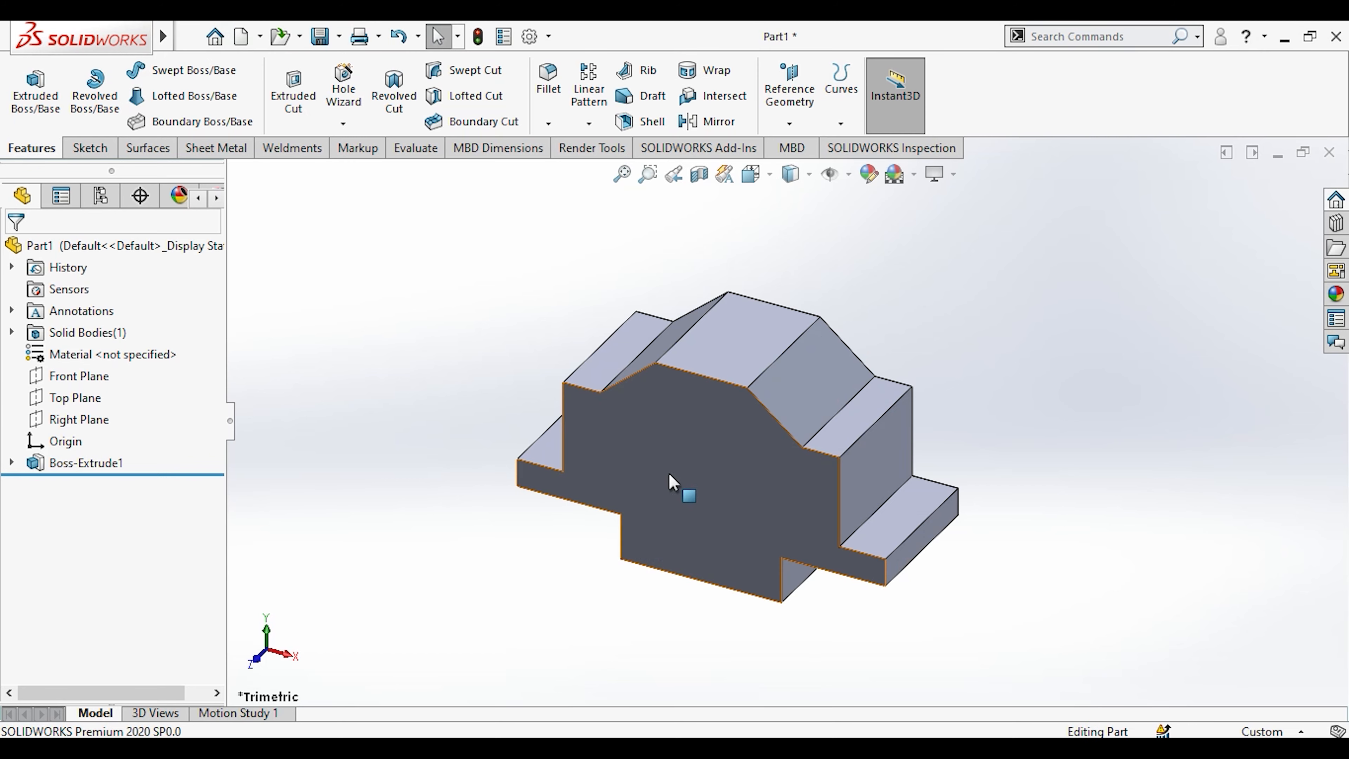
key(ctrl+1)
key(space)
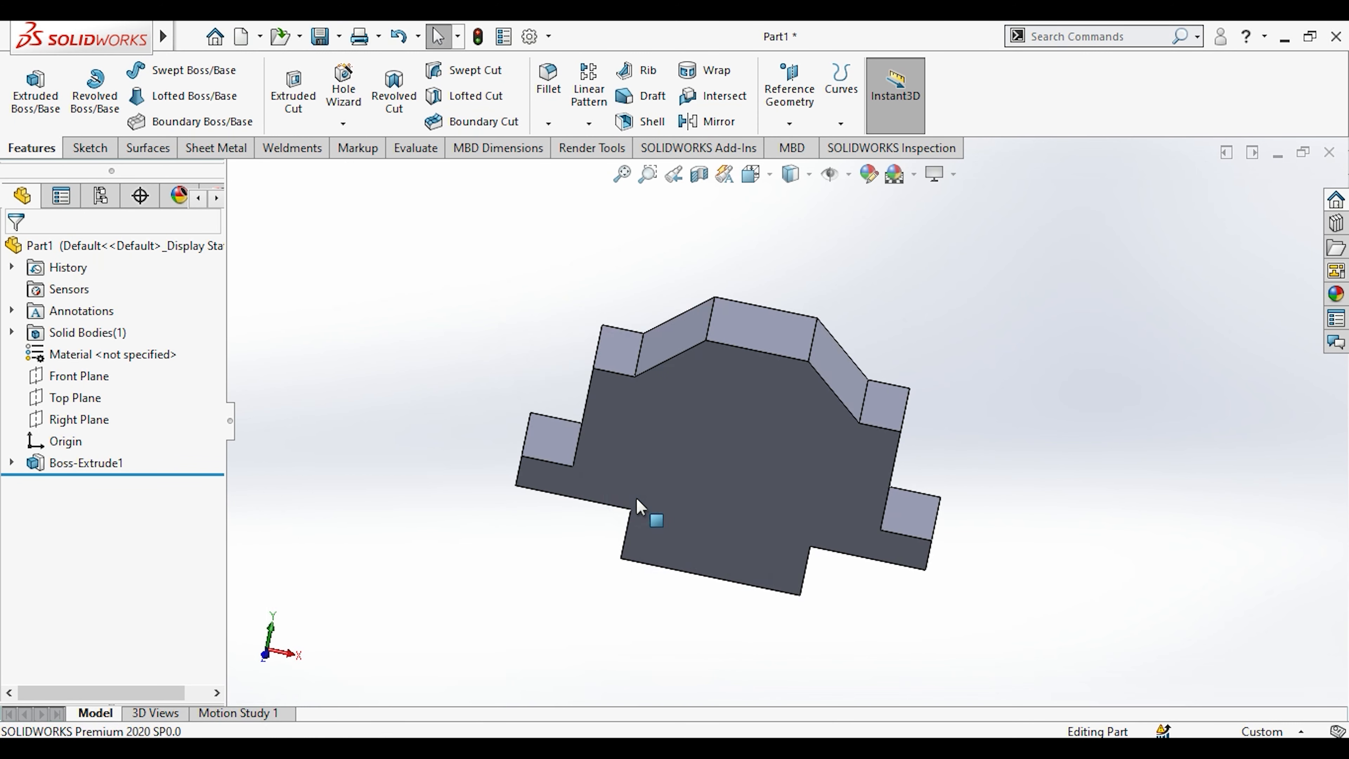
click(821, 331)
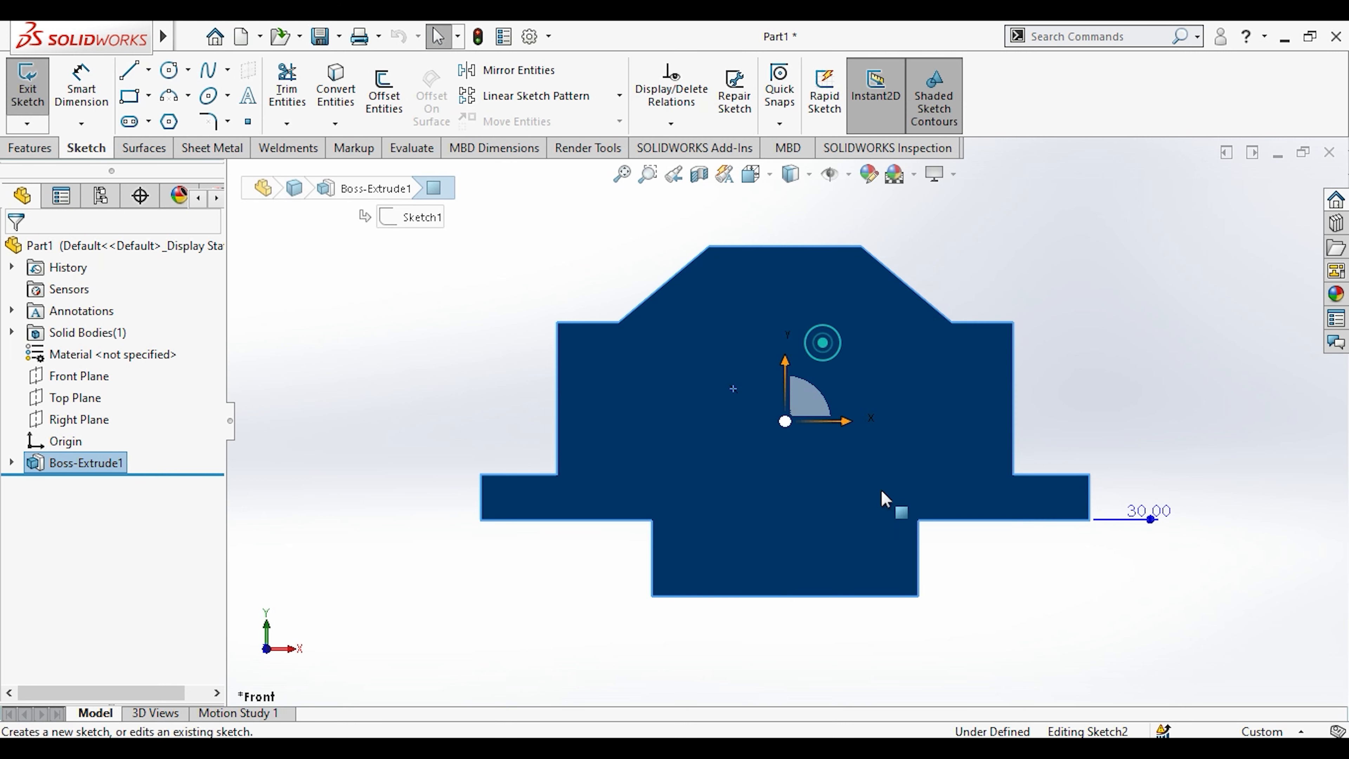
Sketch a horizontal construction line from the left side edge's midpoint to above the origin, and a vertical one down to the origin.
click(149, 70)
click(187, 114)
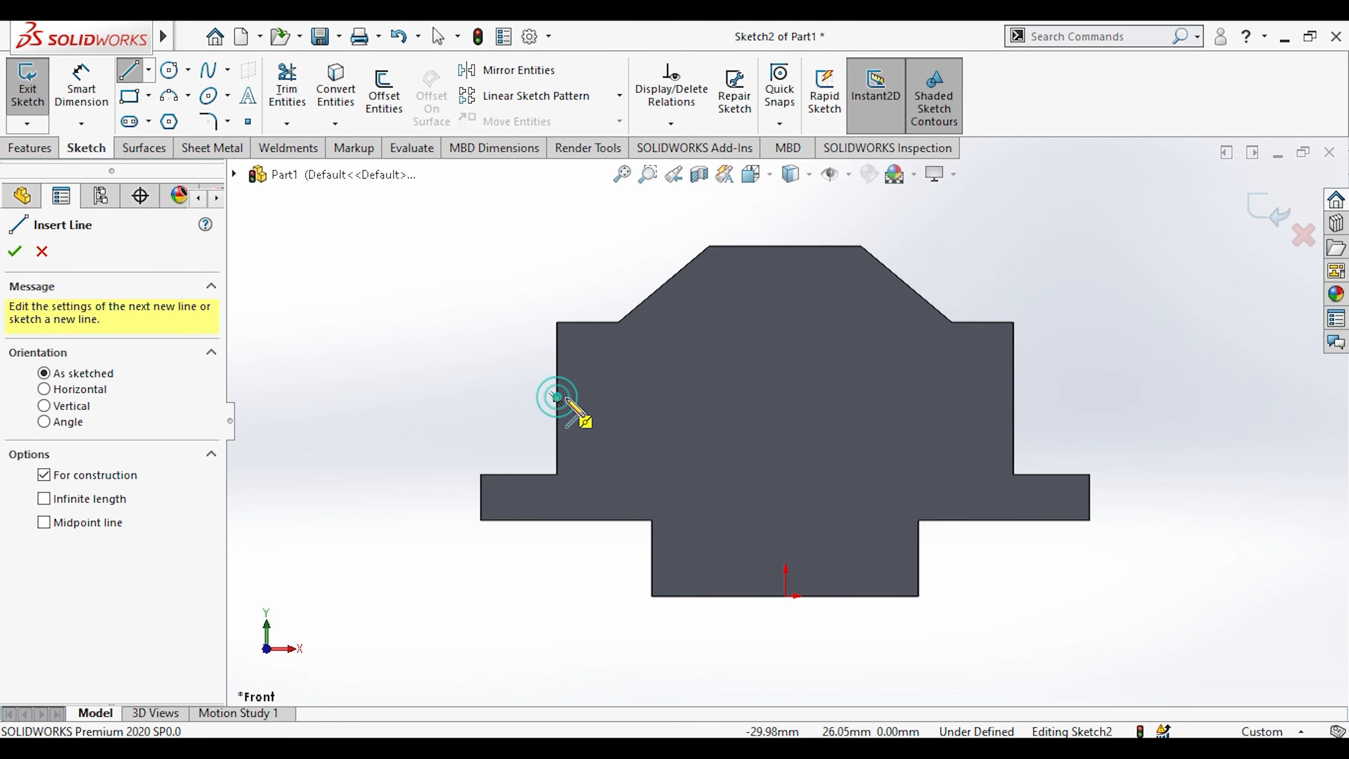
click(557, 397)
double_click(785, 399)
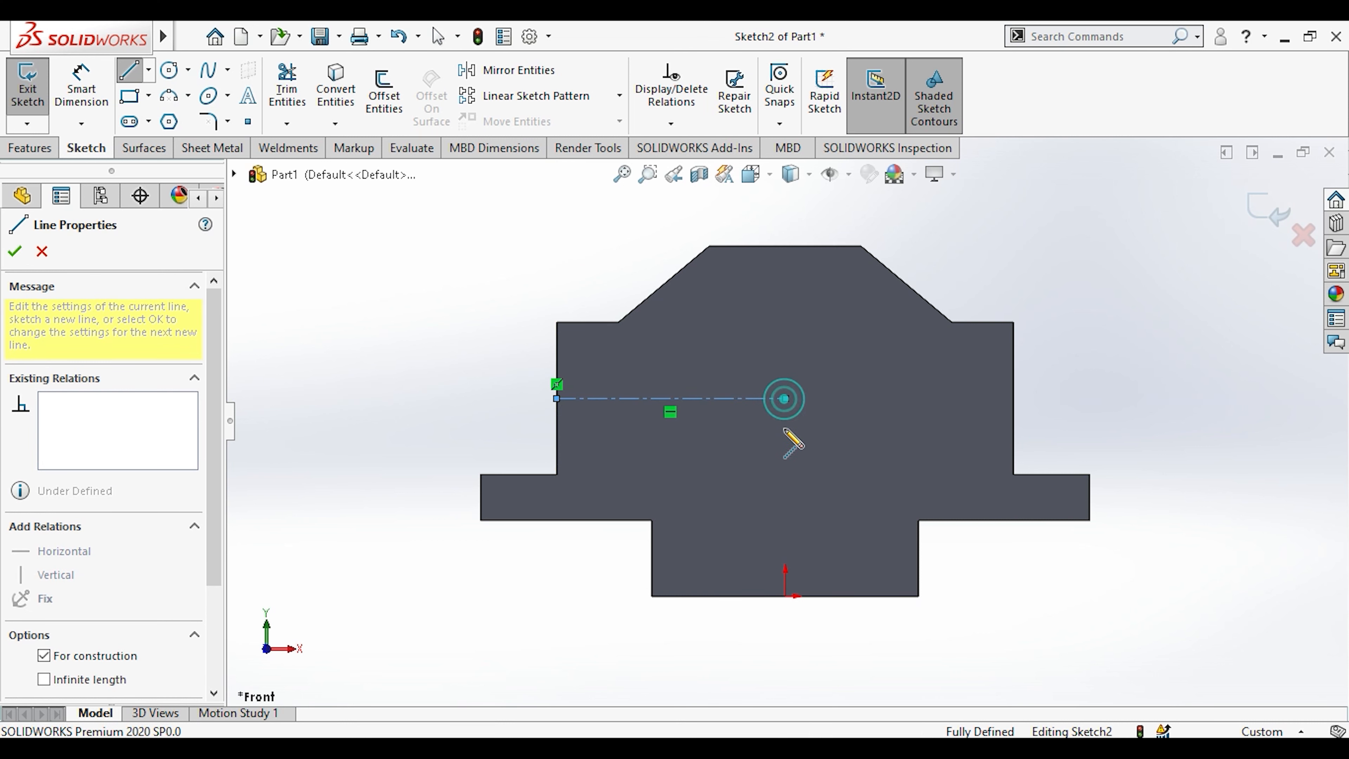
double_click(784, 596)
key(Escape)
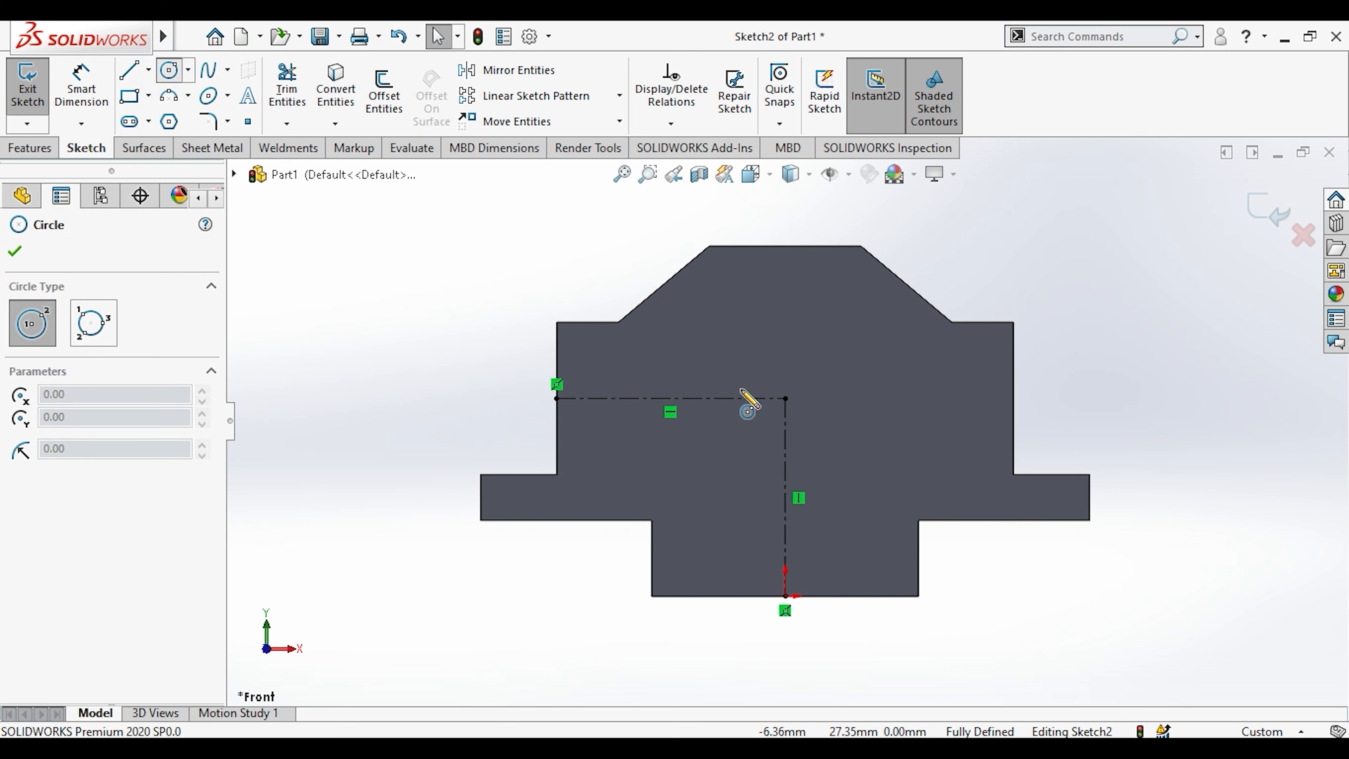
Sketch a circle centered on the corner where the two construction lines meet and check its size in the reference drawing.
click(785, 398)
click(849, 442)
key(Escape)
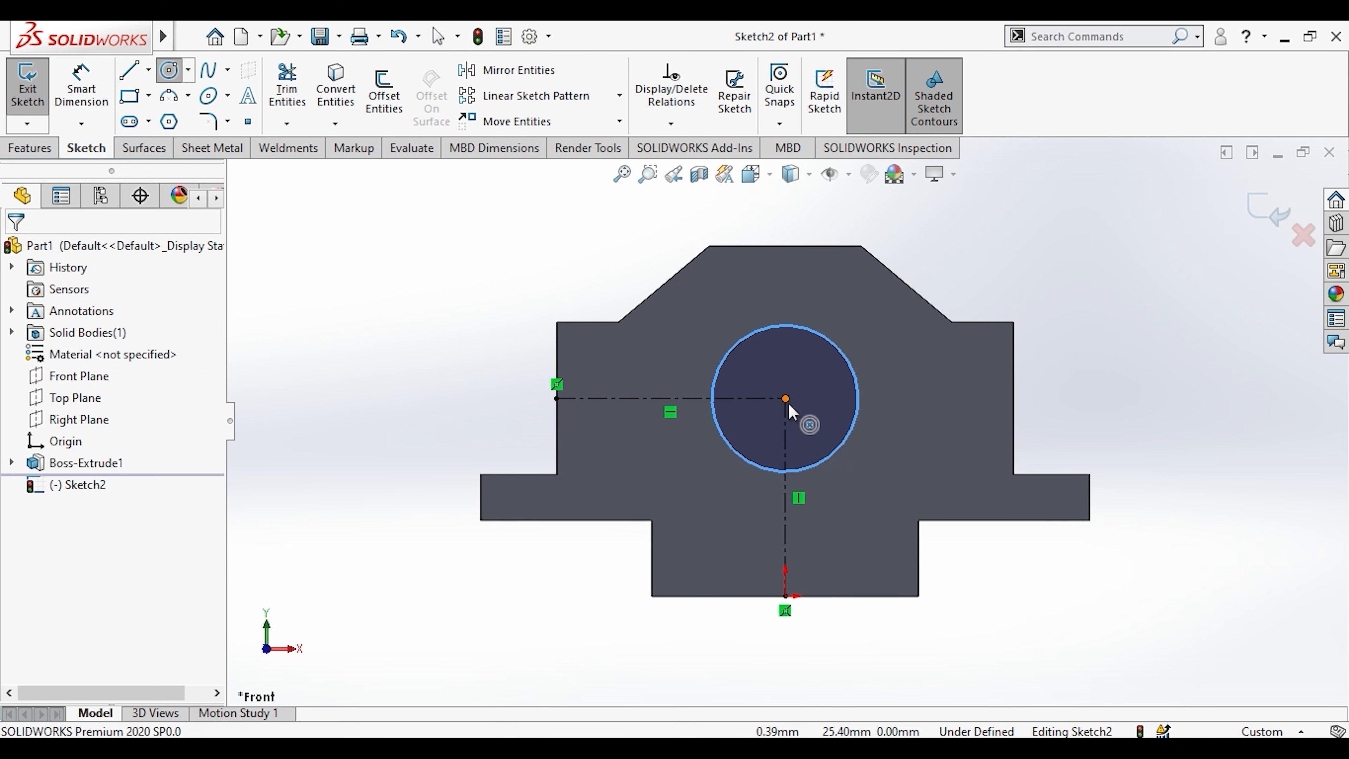
key(alt+Tab)
key(alt+Tab)
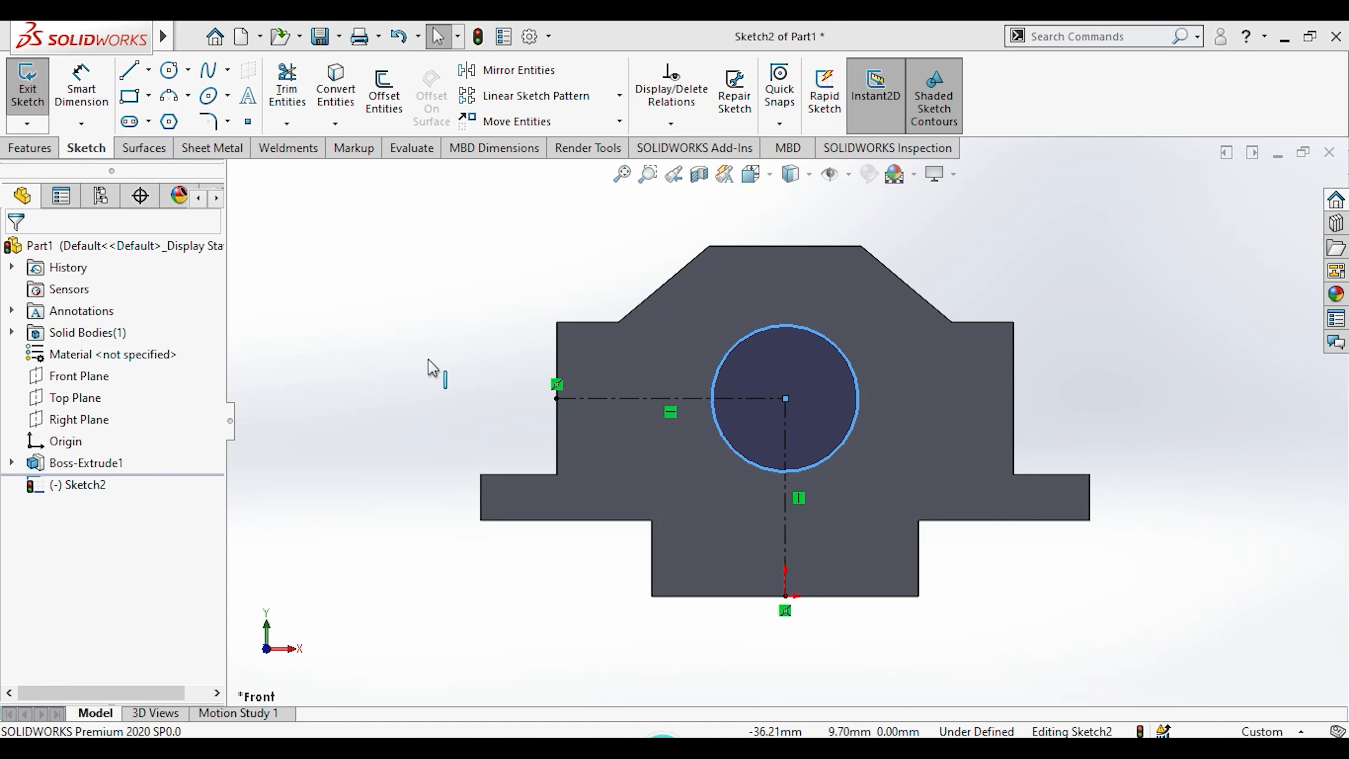
Dimension the circle's diameter to 20 mm and exit the sketch.
click(89, 82)
click(859, 428)
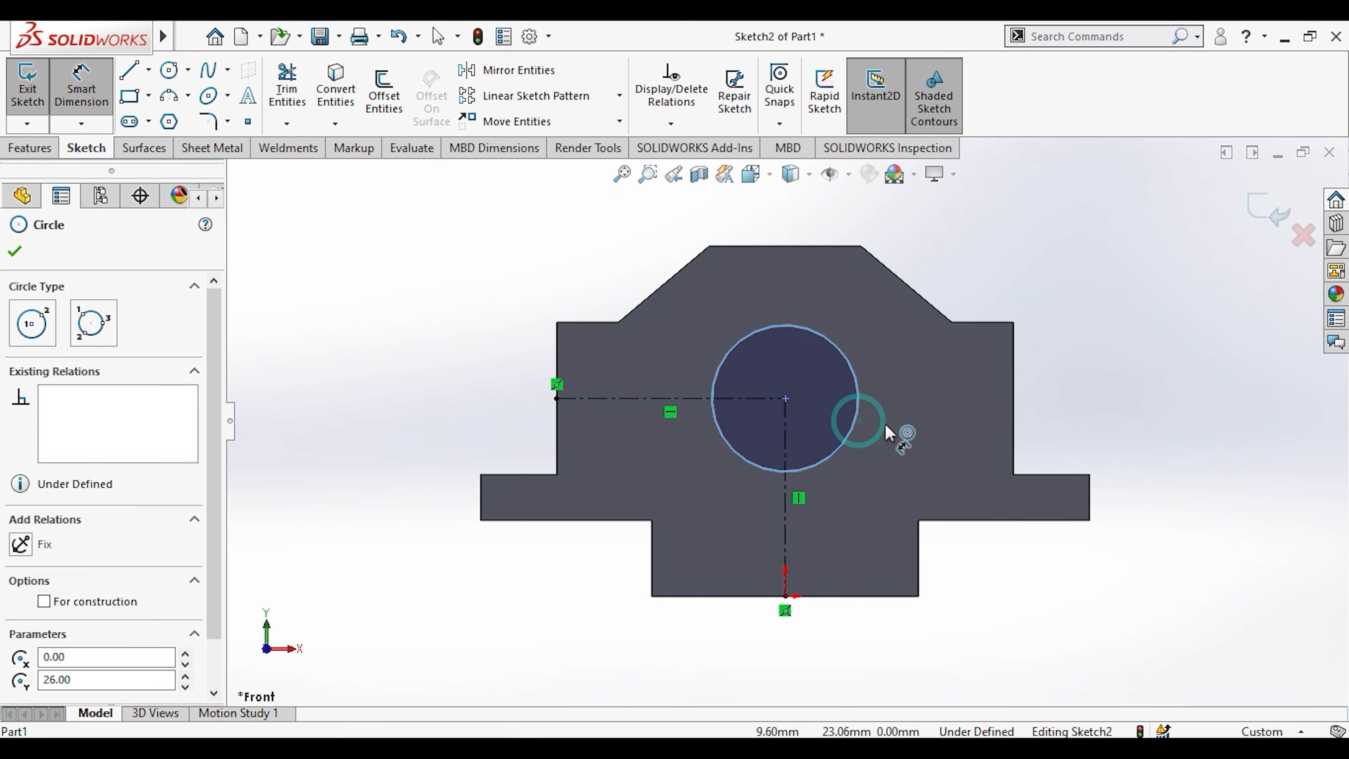
click(888, 427)
text(30)
key(Return)
click(15, 251)
click(27, 124)
click(29, 153)
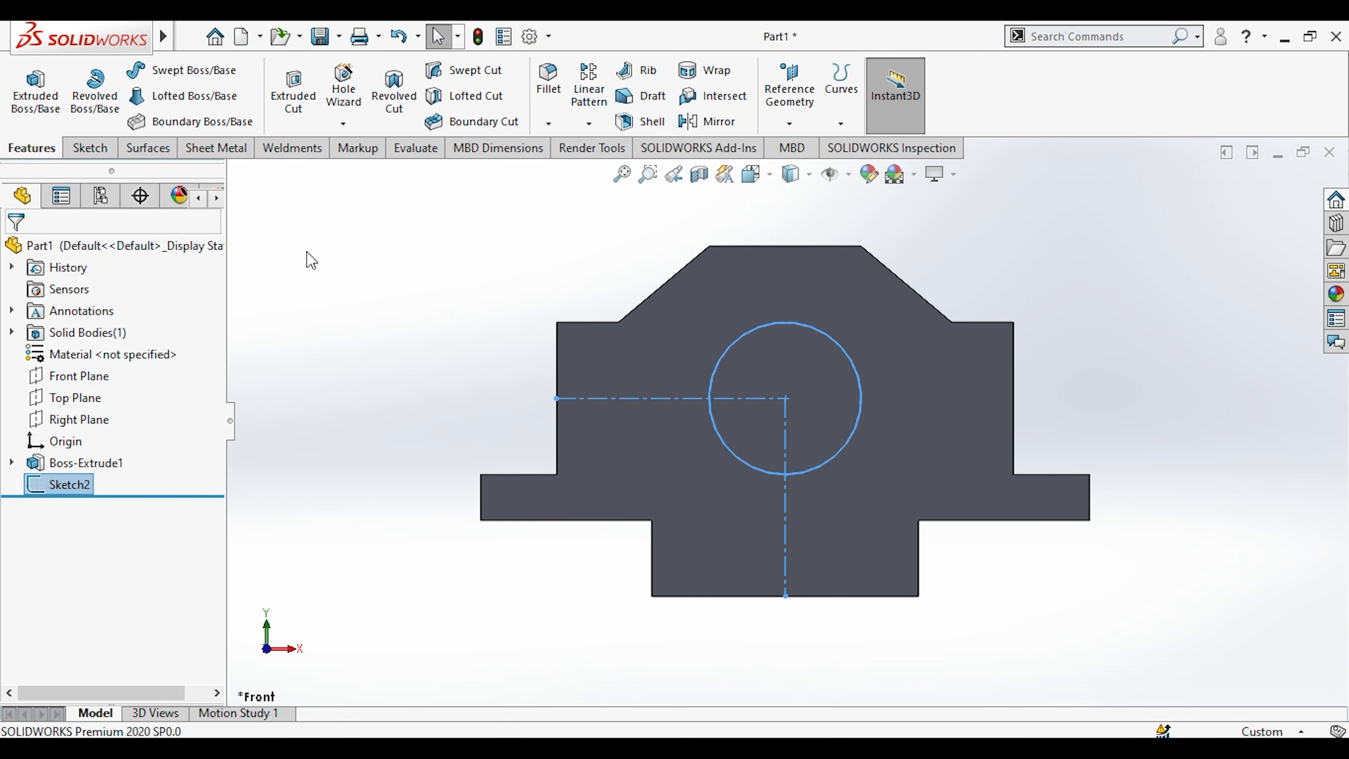
Cut-extrude the circle through the body with the Blind end condition and a depth of 30 mm.
click(294, 90)
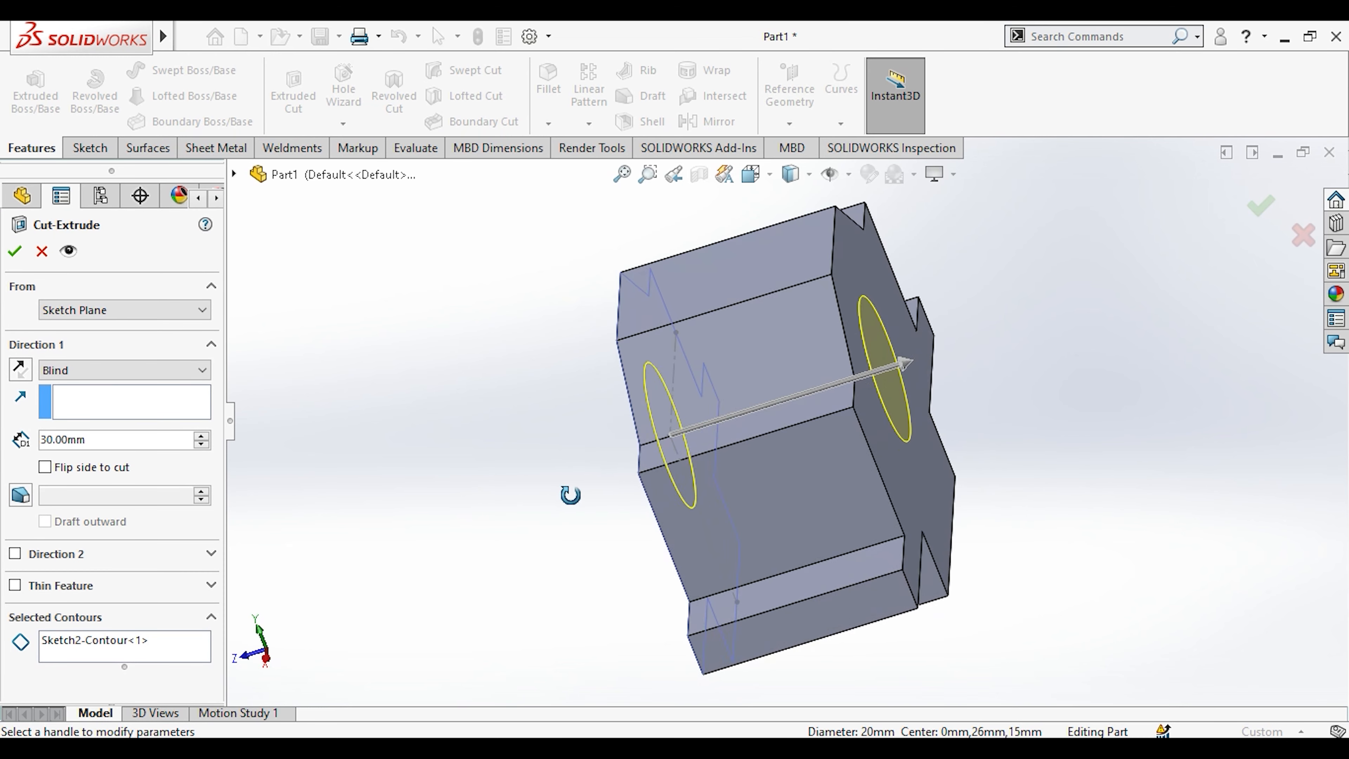
click(15, 253)
middle_drag(561, 407, 838, 404)
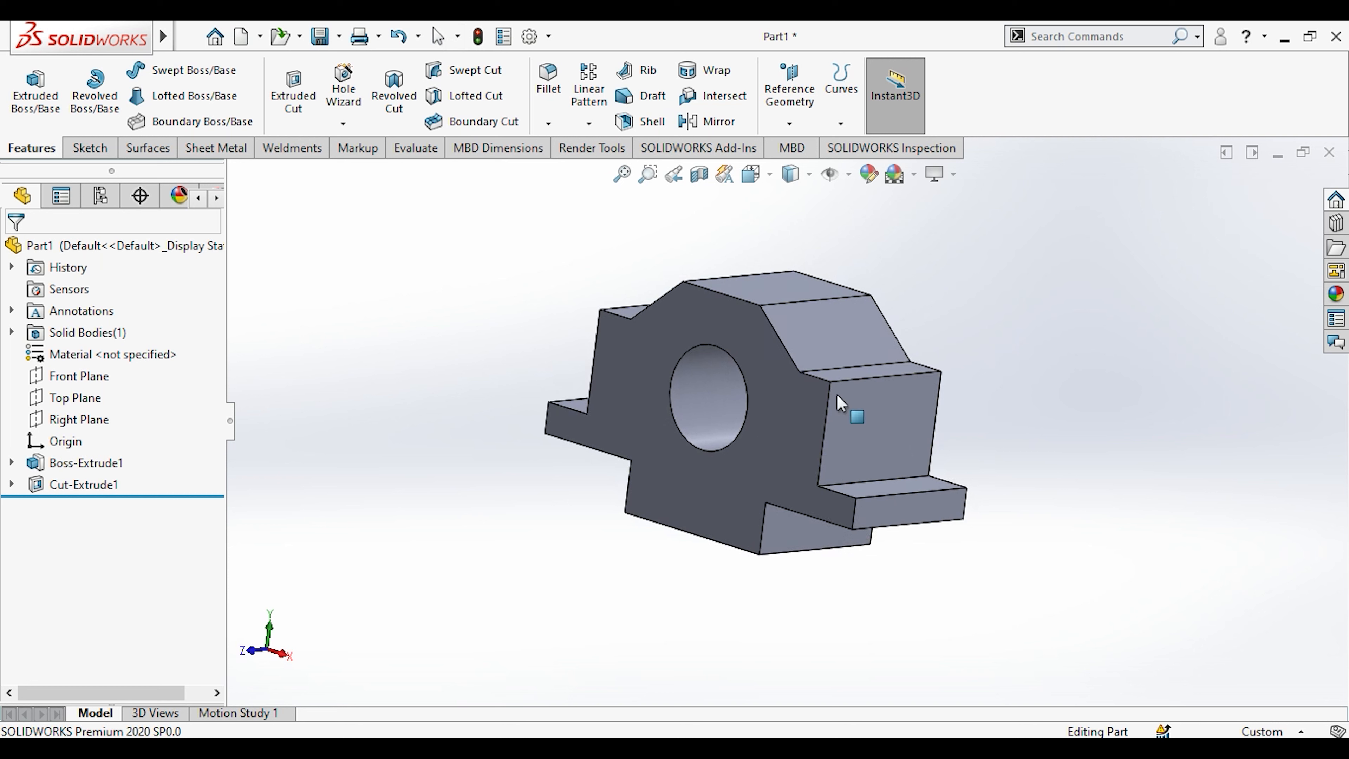
Turn the part to the Right view and check the square cutout in the reference drawing.
click(887, 446)
click(979, 629)
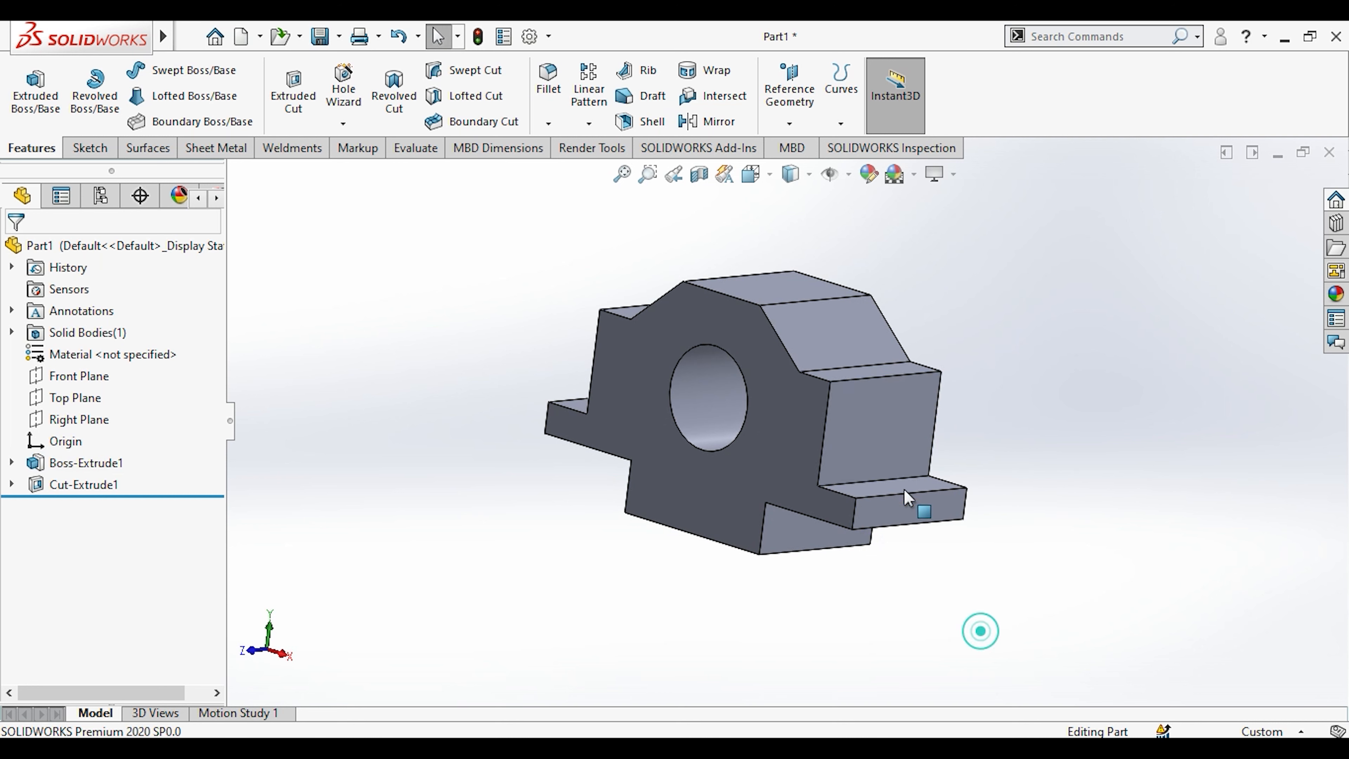
click(883, 458)
click(979, 398)
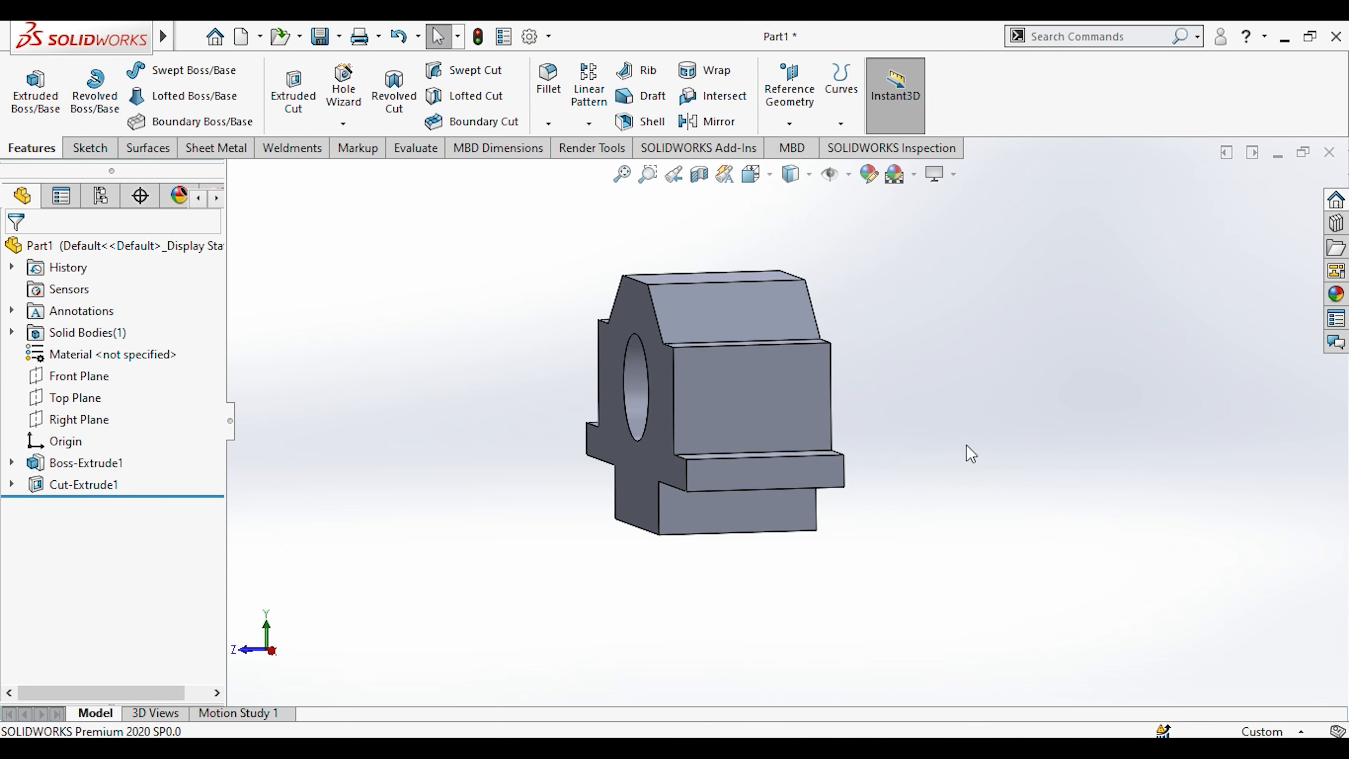
key(space)
click(669, 468)
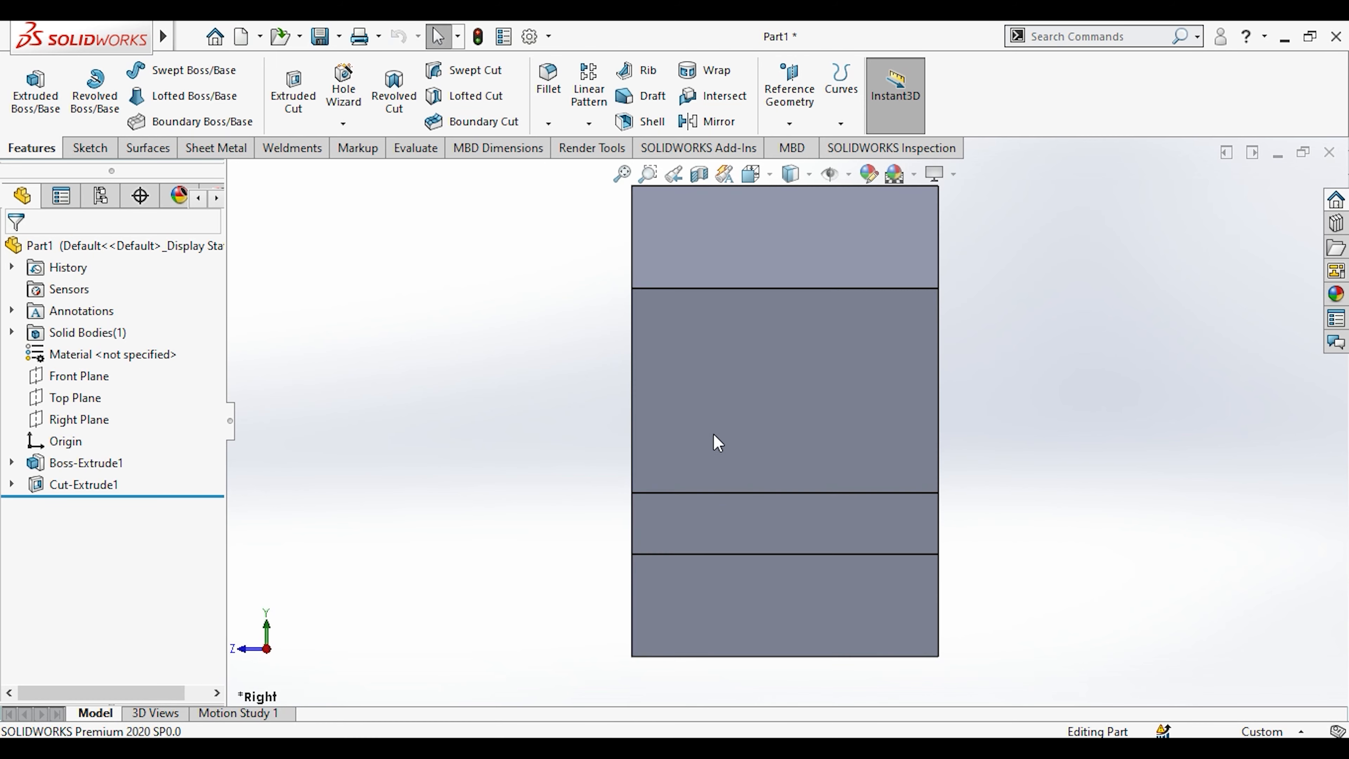
key(alt+Tab)
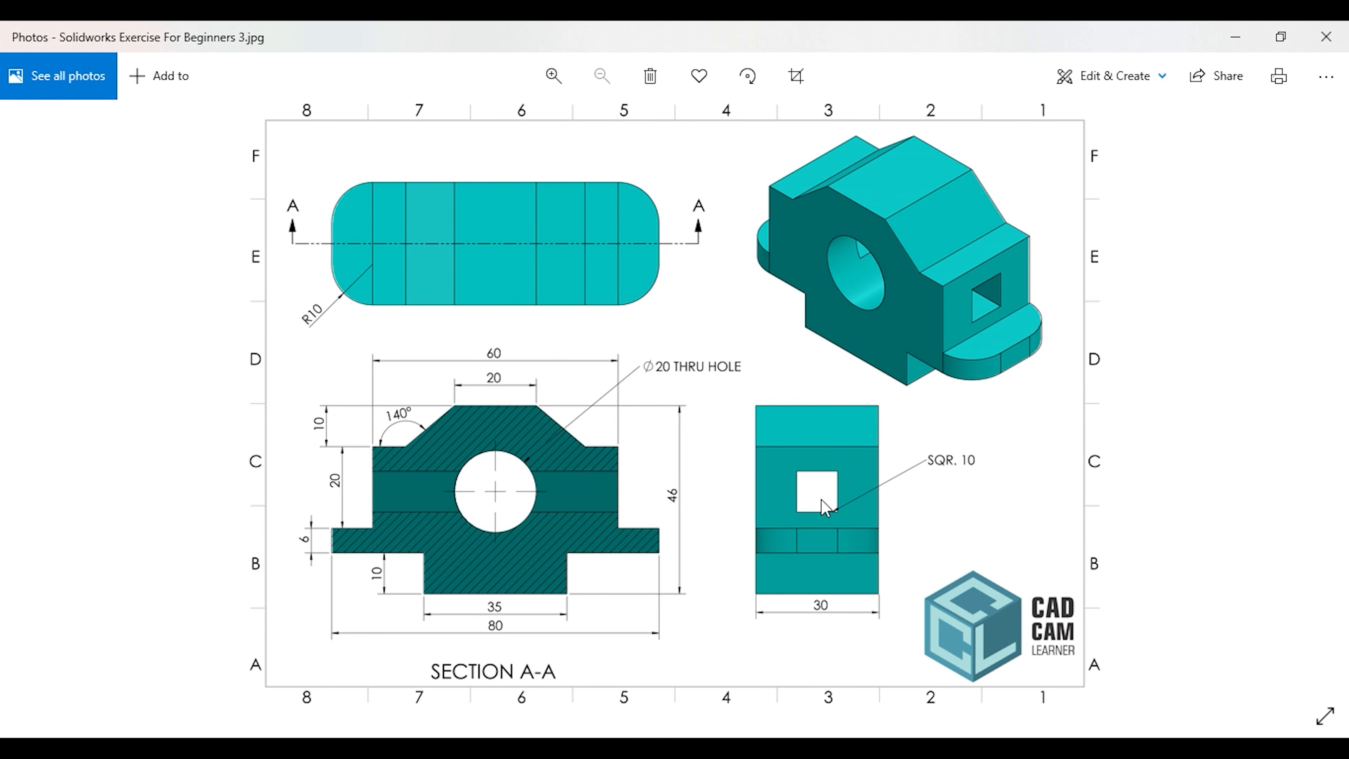
key(alt+Tab)
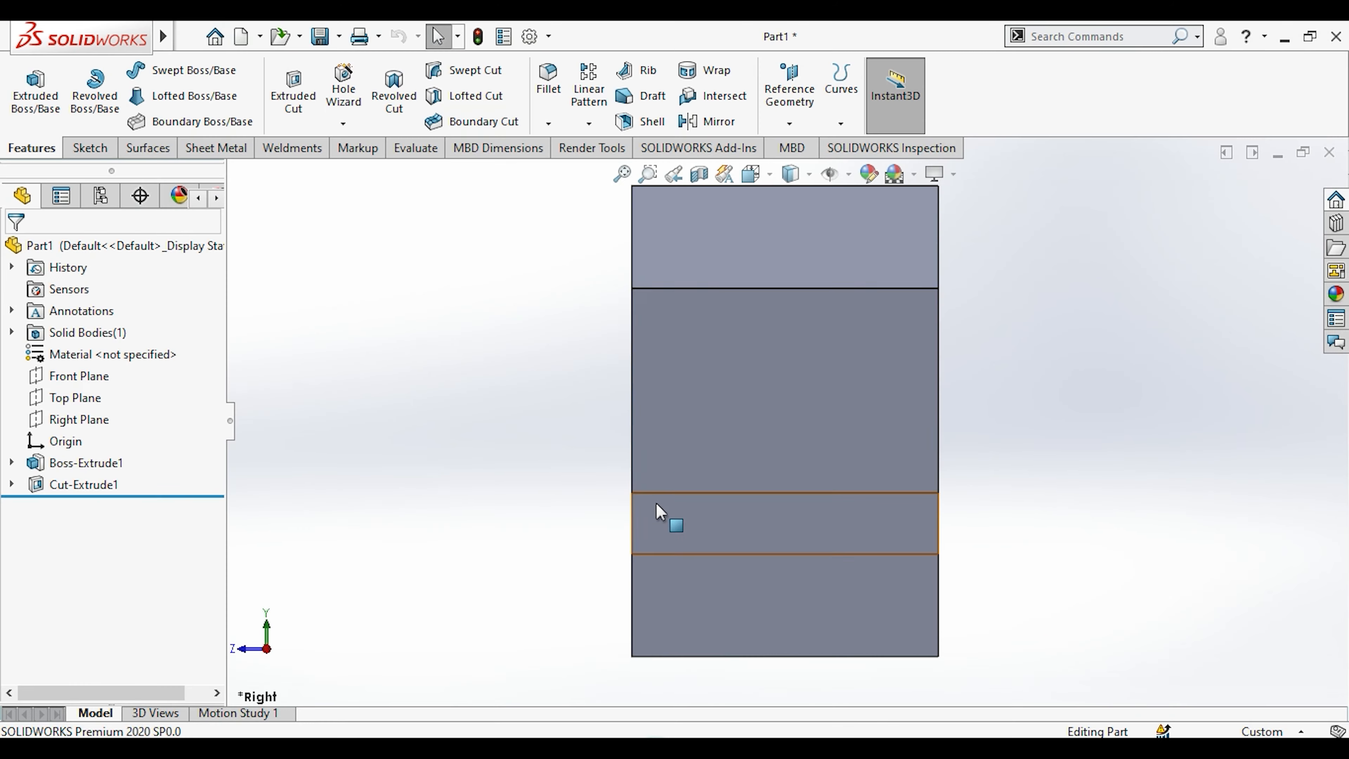
Start a sketch on the tall vertical side face between the sloped top and the foot.
click(785, 402)
click(1023, 449)
click(86, 148)
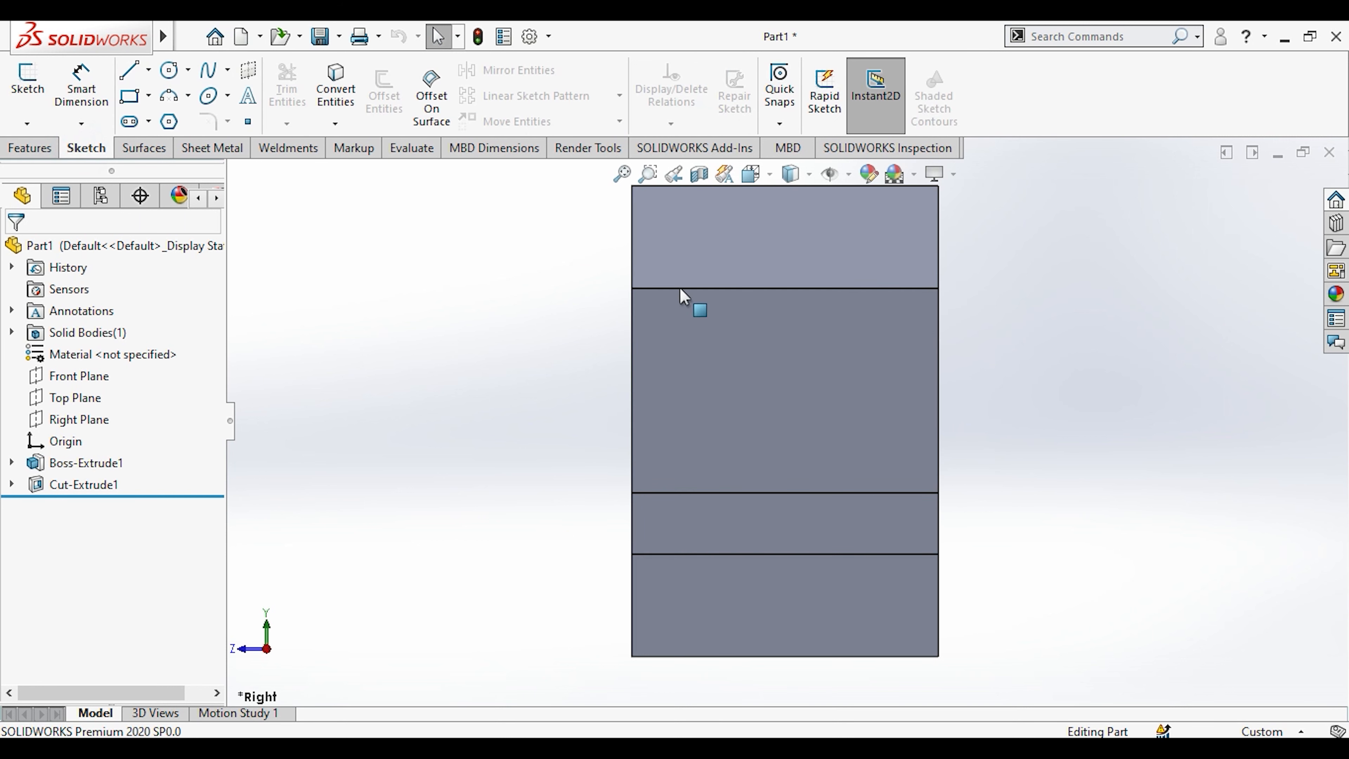
click(746, 383)
click(803, 317)
Sketch a horizontal construction line from the midpoint of the side face's front vertical edge to near the middle of the face.
click(149, 70)
click(165, 119)
middle_drag(660, 434, 745, 417)
click(740, 392)
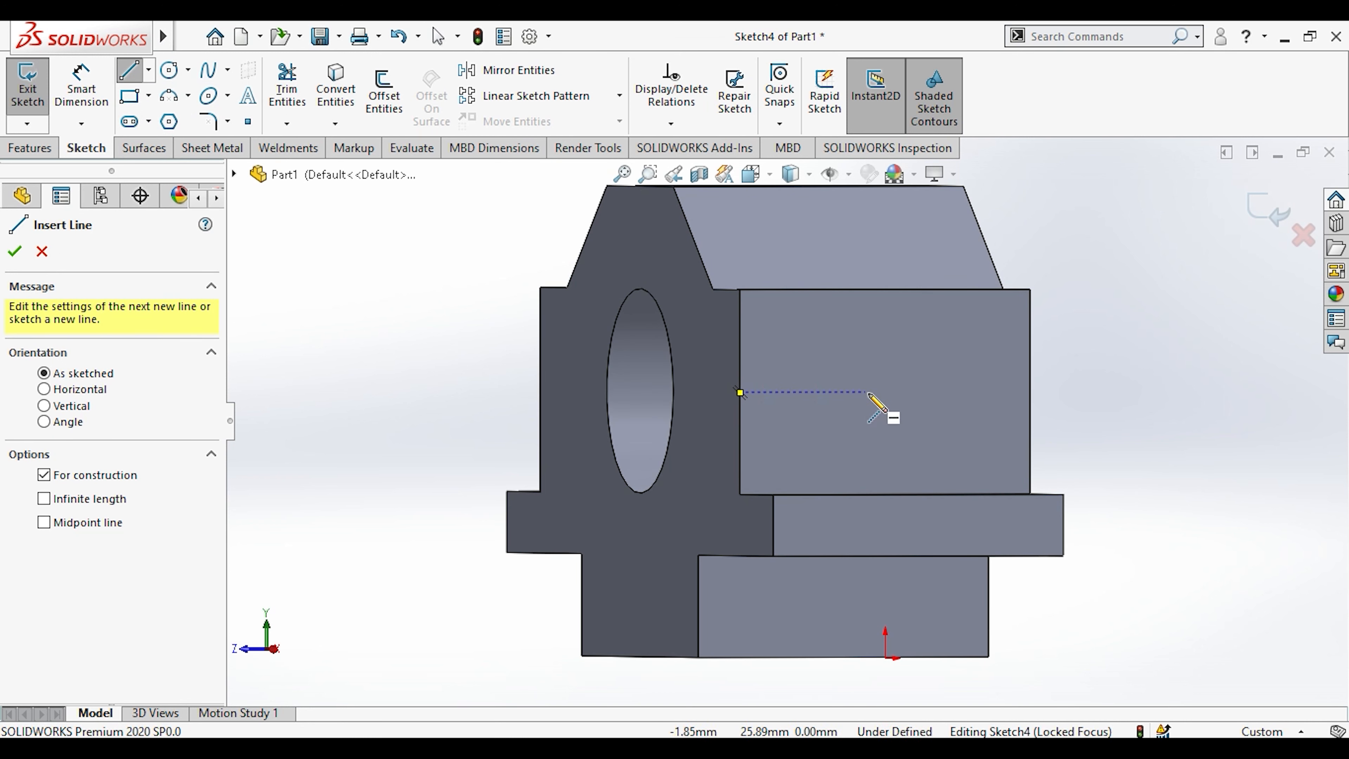
click(894, 392)
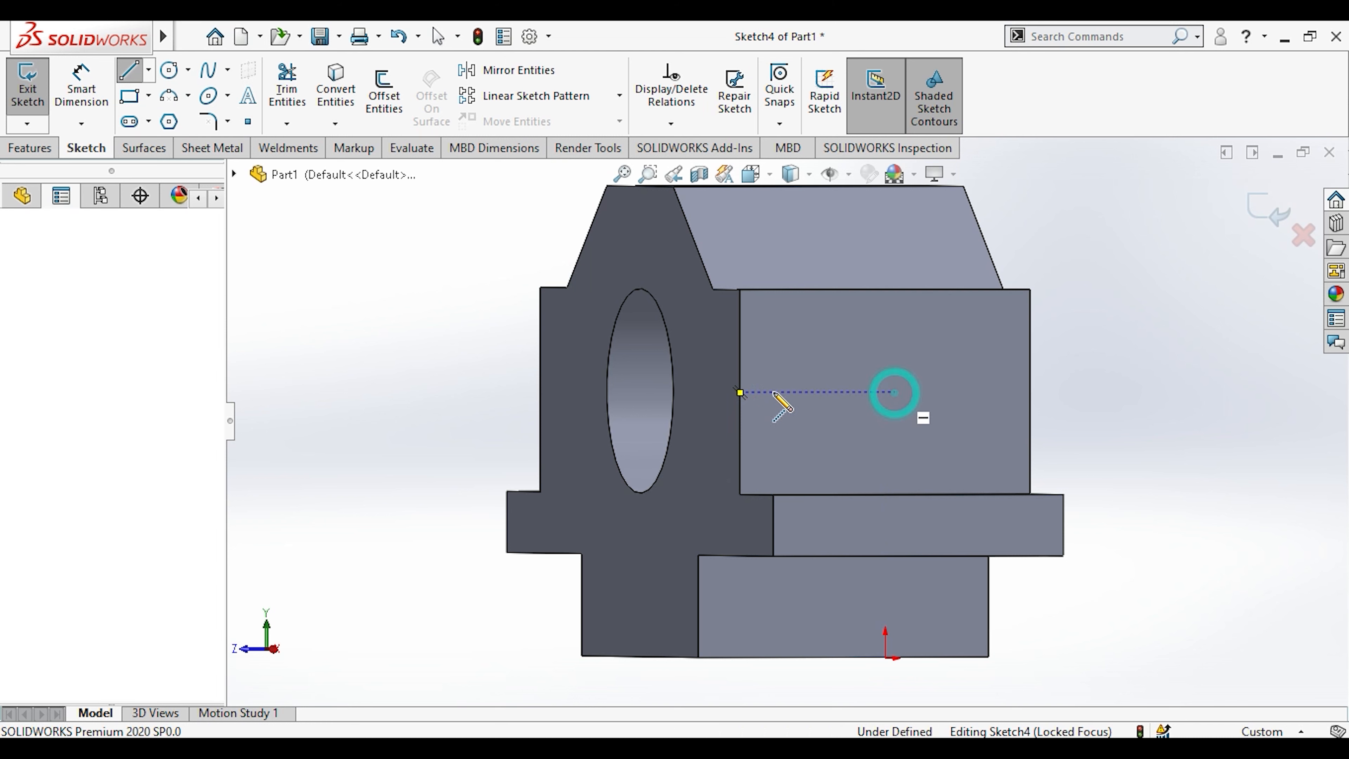
double_click(738, 392)
key(Escape)
Return to the Right view and add a Vertical relation between the construction line's free end and the origin.
key(space)
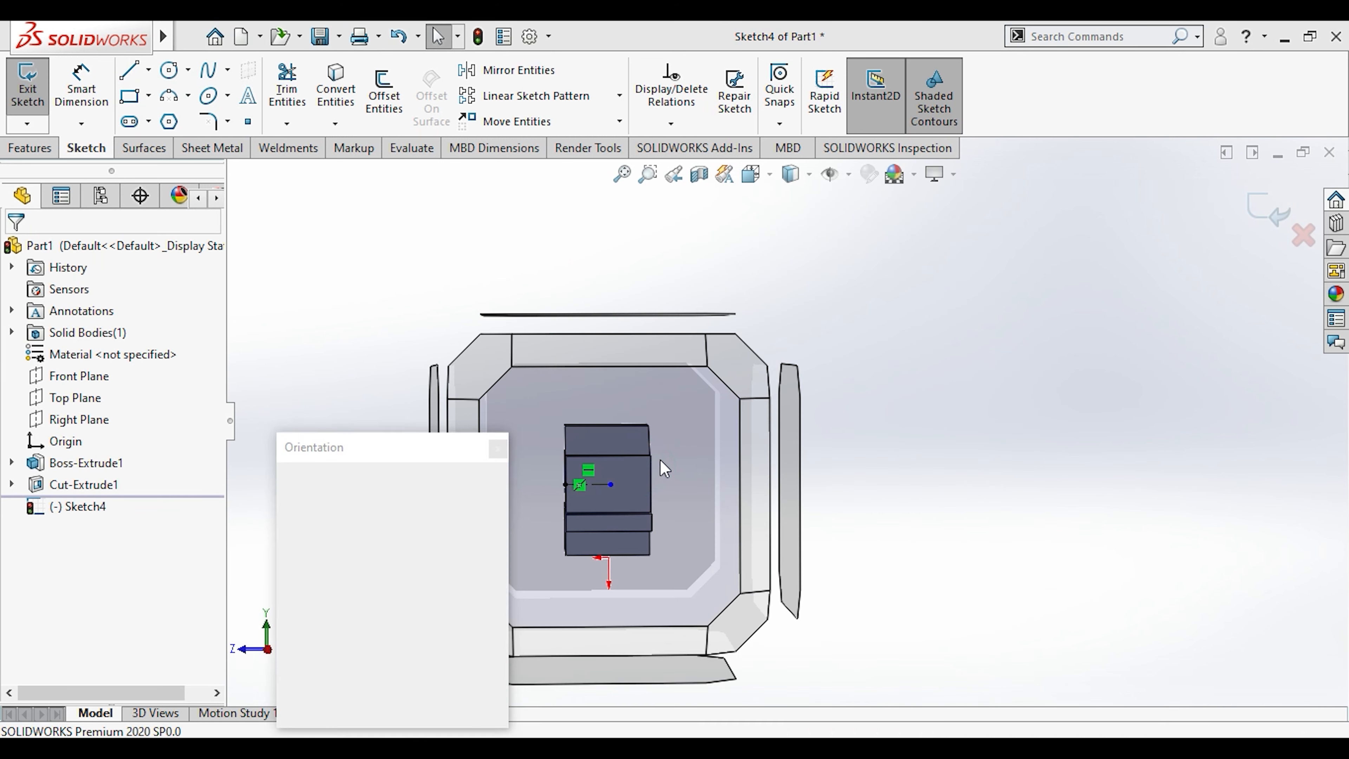
click(659, 468)
click(148, 69)
click(170, 113)
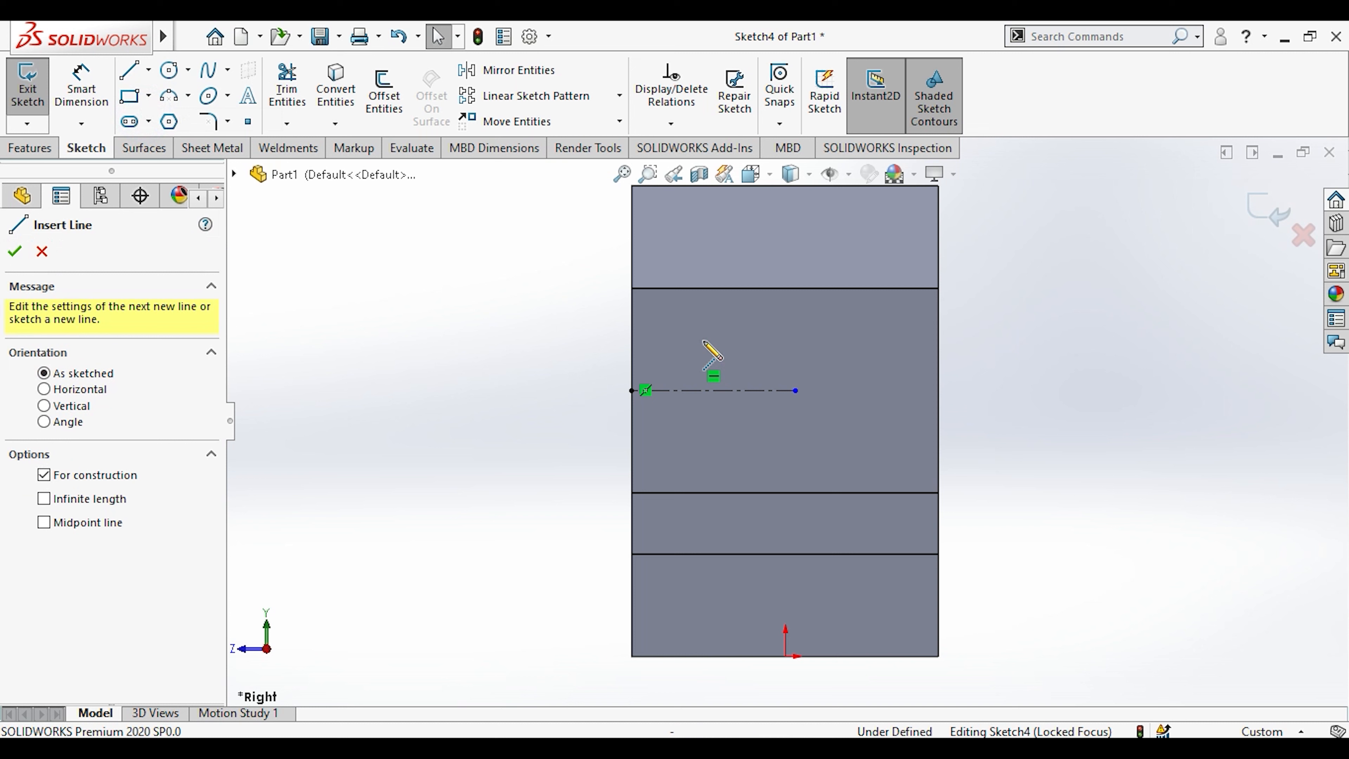
key(Escape)
click(795, 391)
ctrl+click(786, 656)
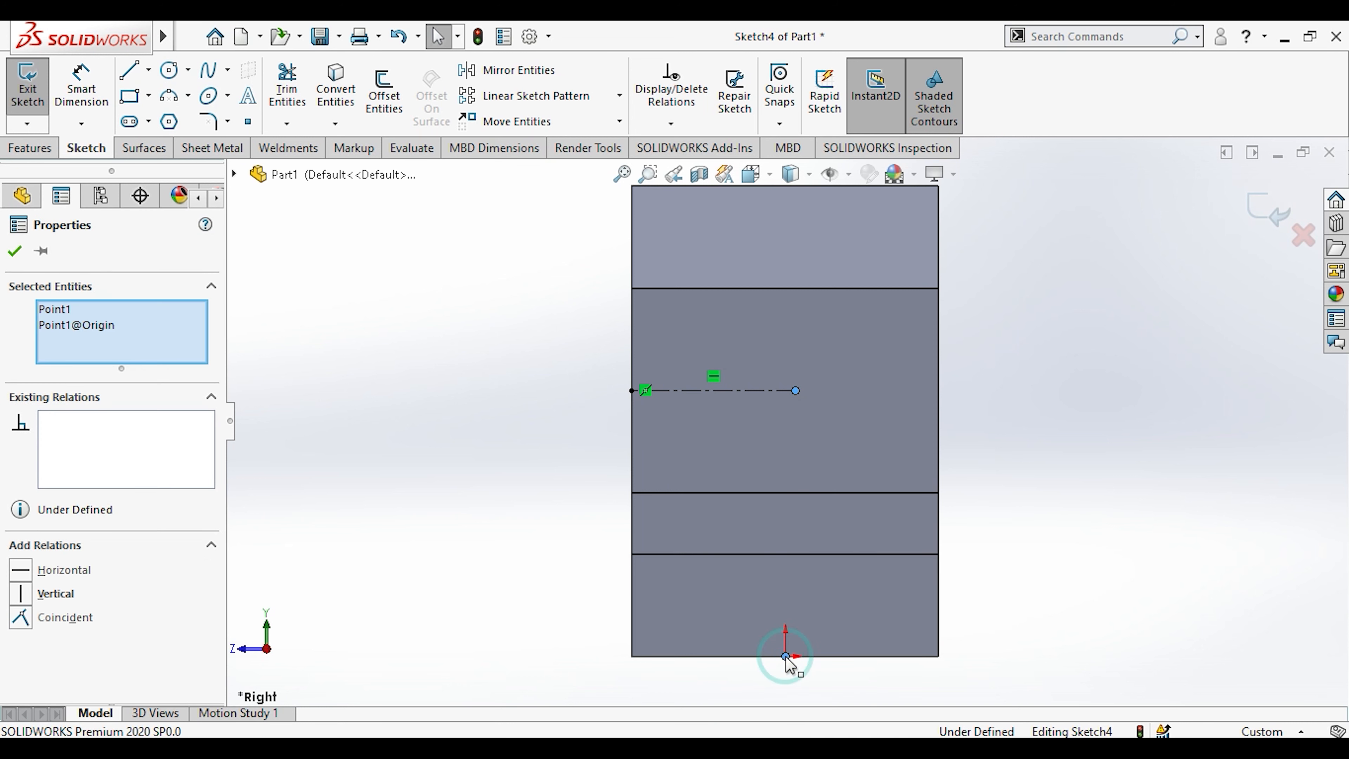
click(871, 564)
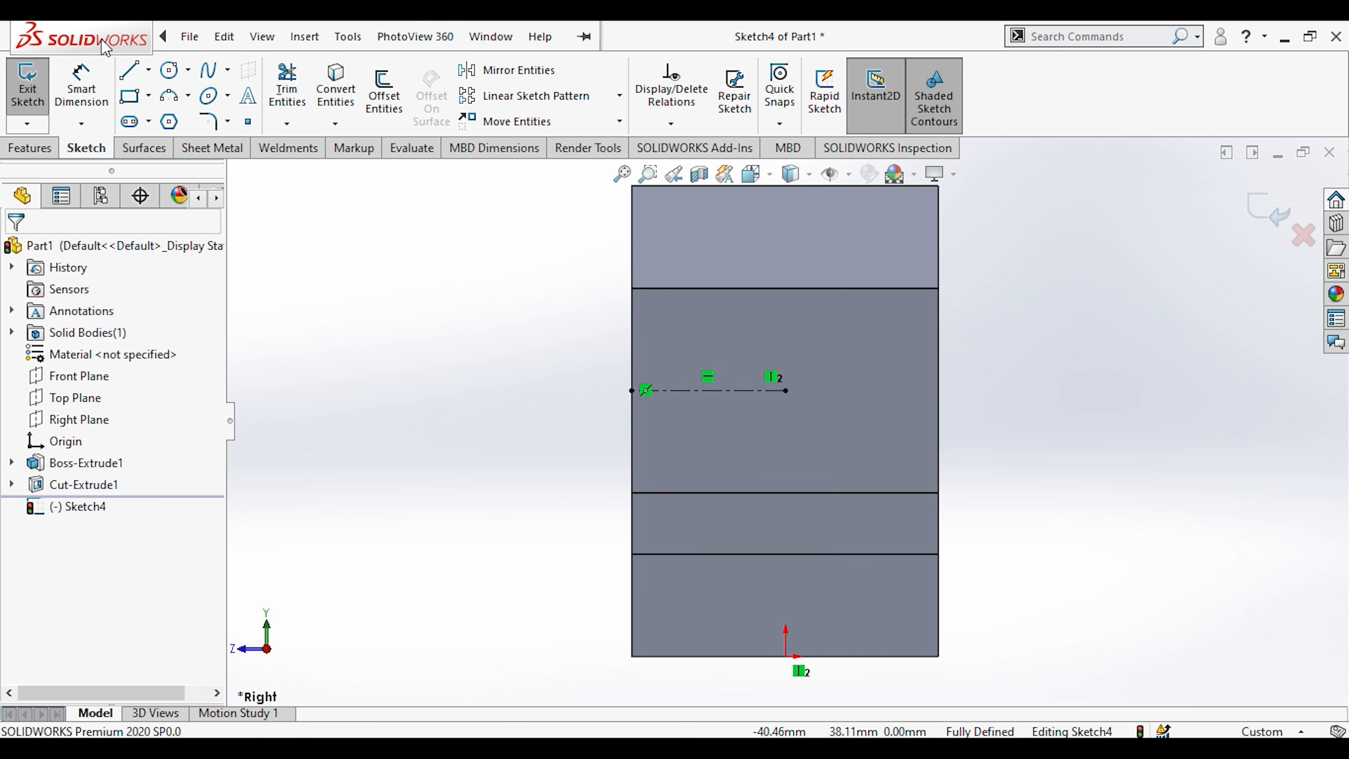
Sketch a center rectangle about 11.2 mm wide and 11.5 mm high, centered on the construction line's inner end.
click(148, 96)
click(180, 142)
click(786, 391)
click(844, 449)
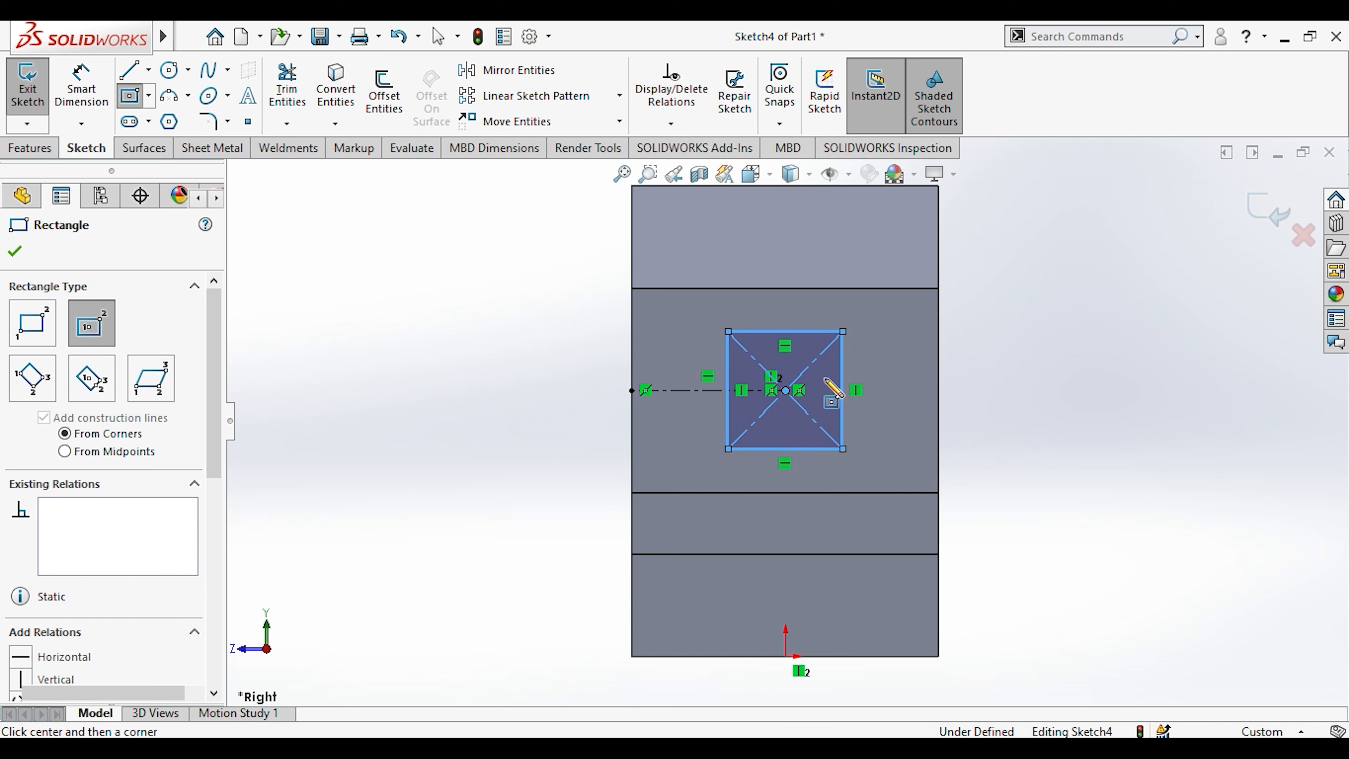
key(Escape)
Try to apply one relation to all four sides of the rectangle and undo it.
click(760, 332)
click(730, 354)
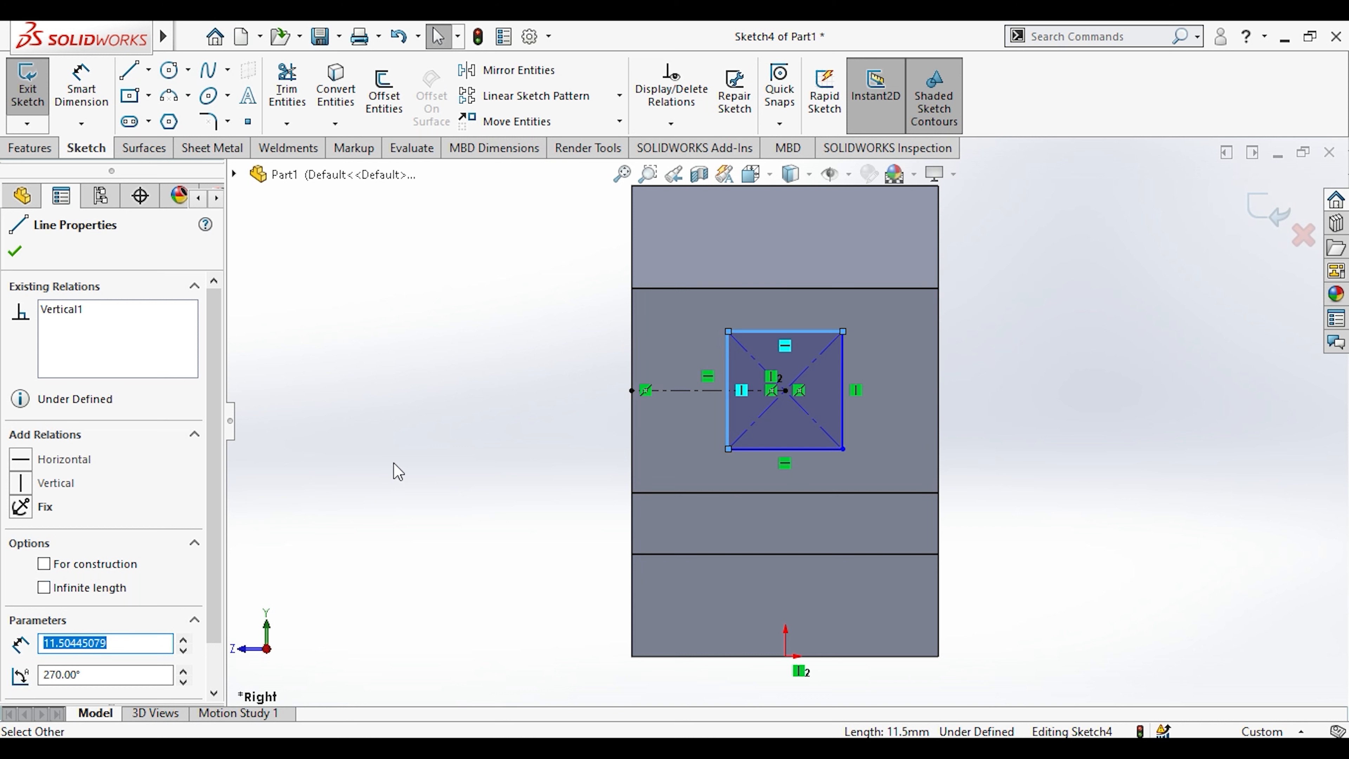
click(341, 446)
click(844, 417)
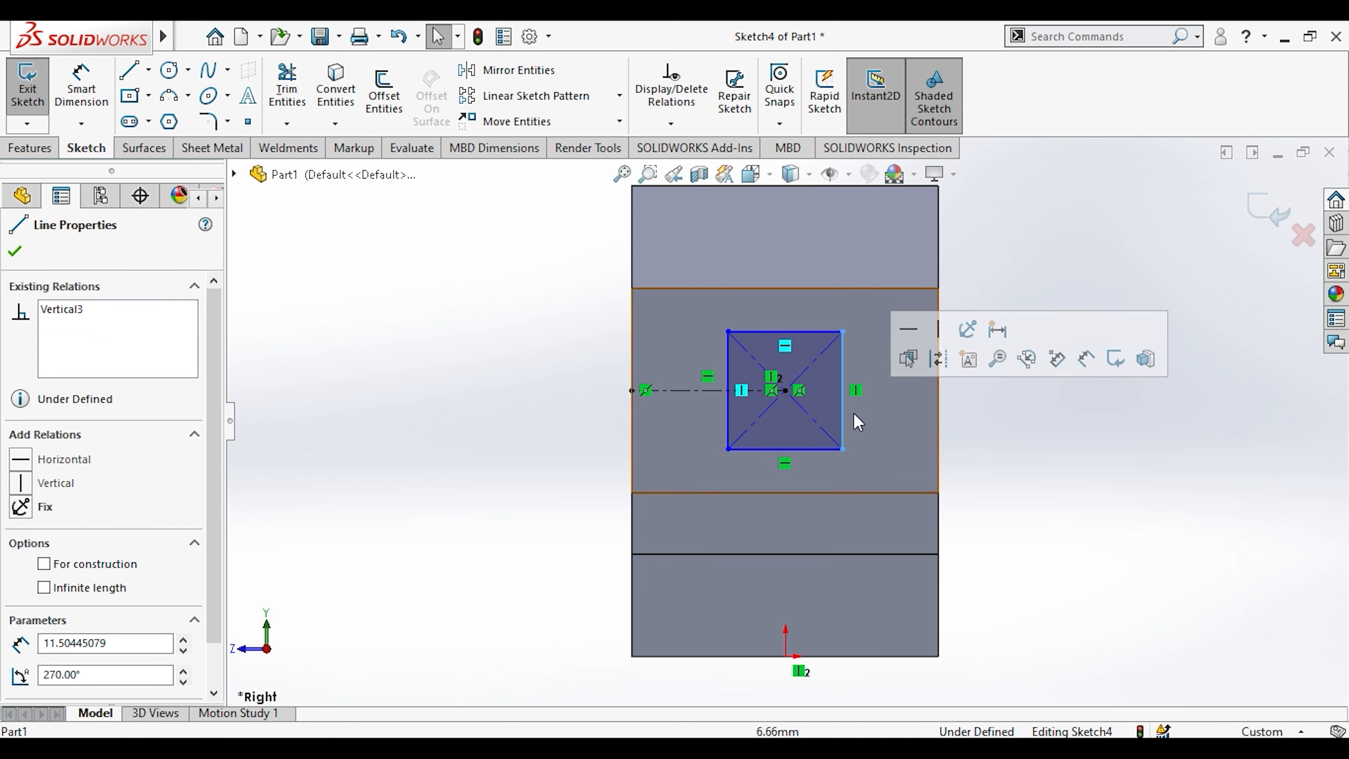
drag(808, 343, 789, 324)
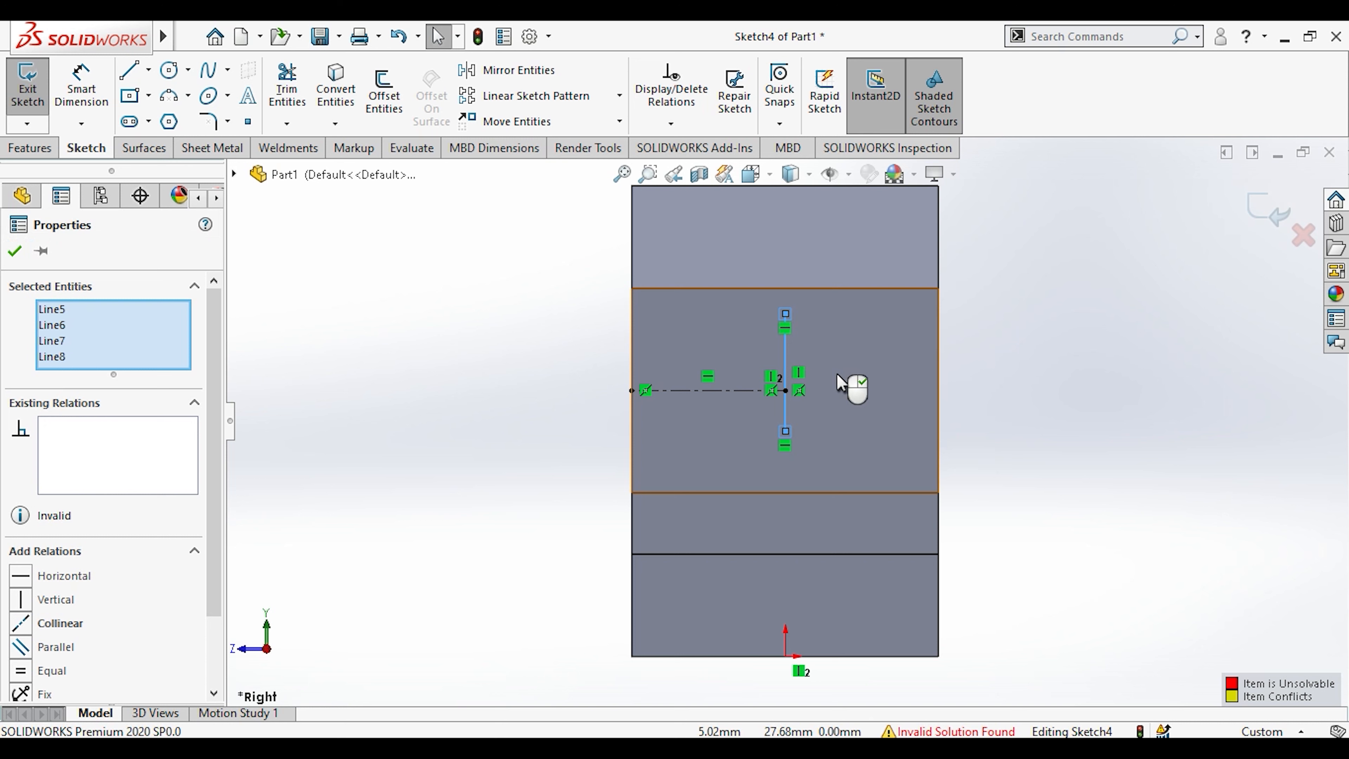
key(ctrl+z)
click(1025, 392)
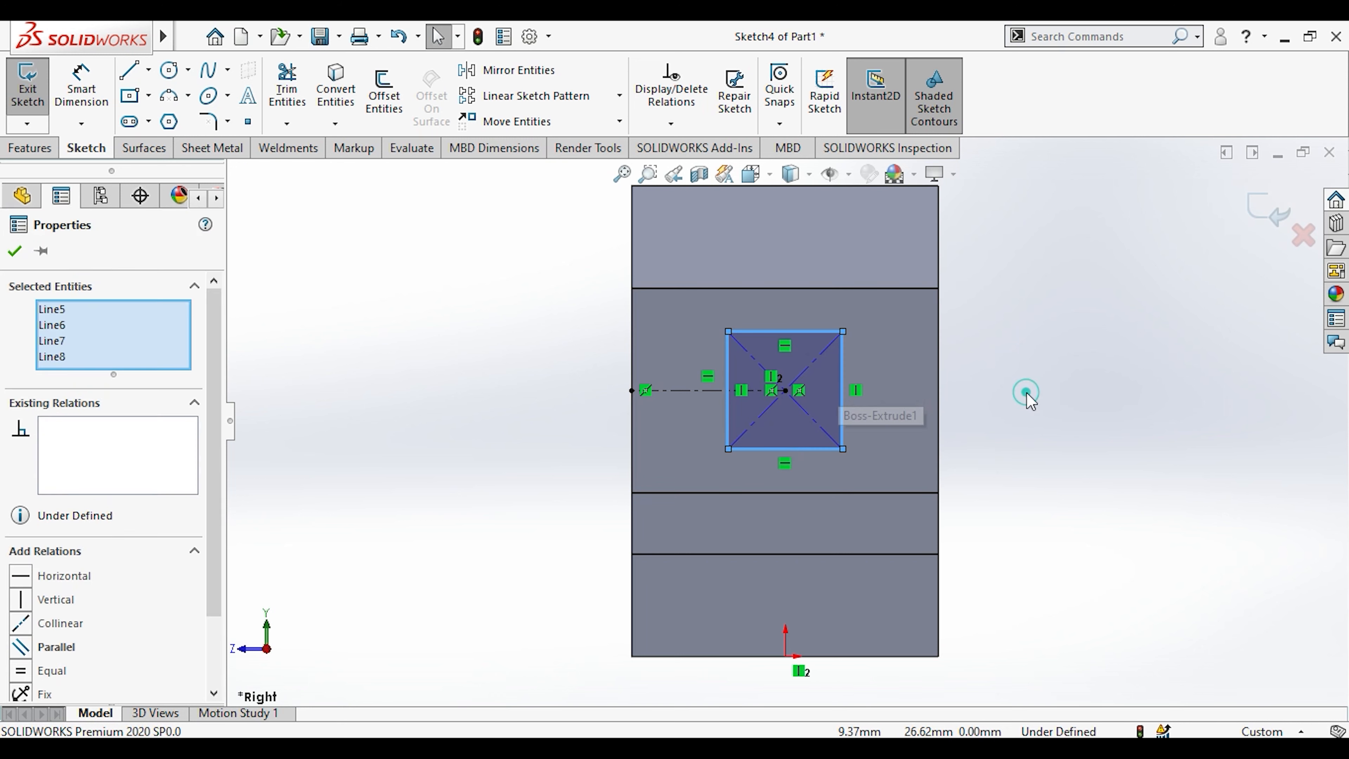
Try to add an Equal relation between the rectangle's upper side and its adjacent vertical side, and clear the selection.
click(813, 332)
ctrl+click(843, 365)
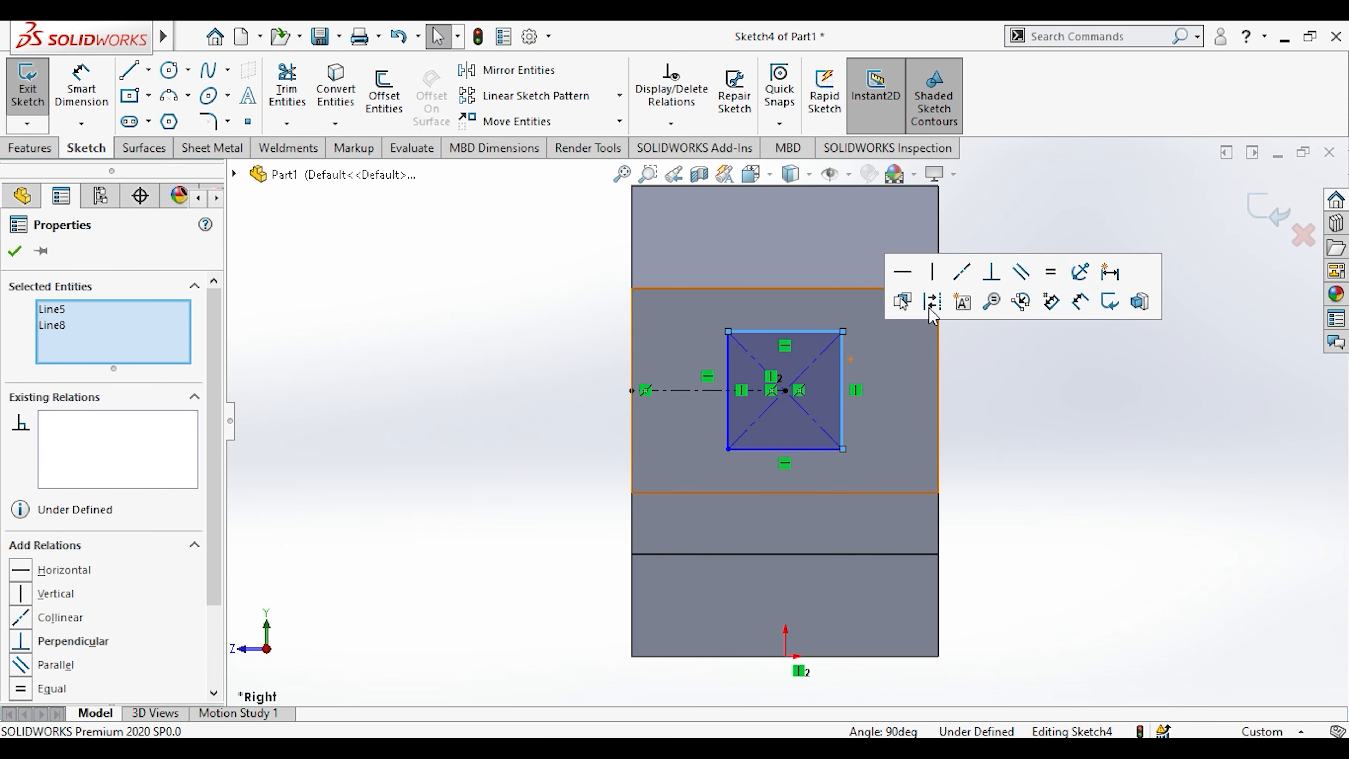
click(1051, 276)
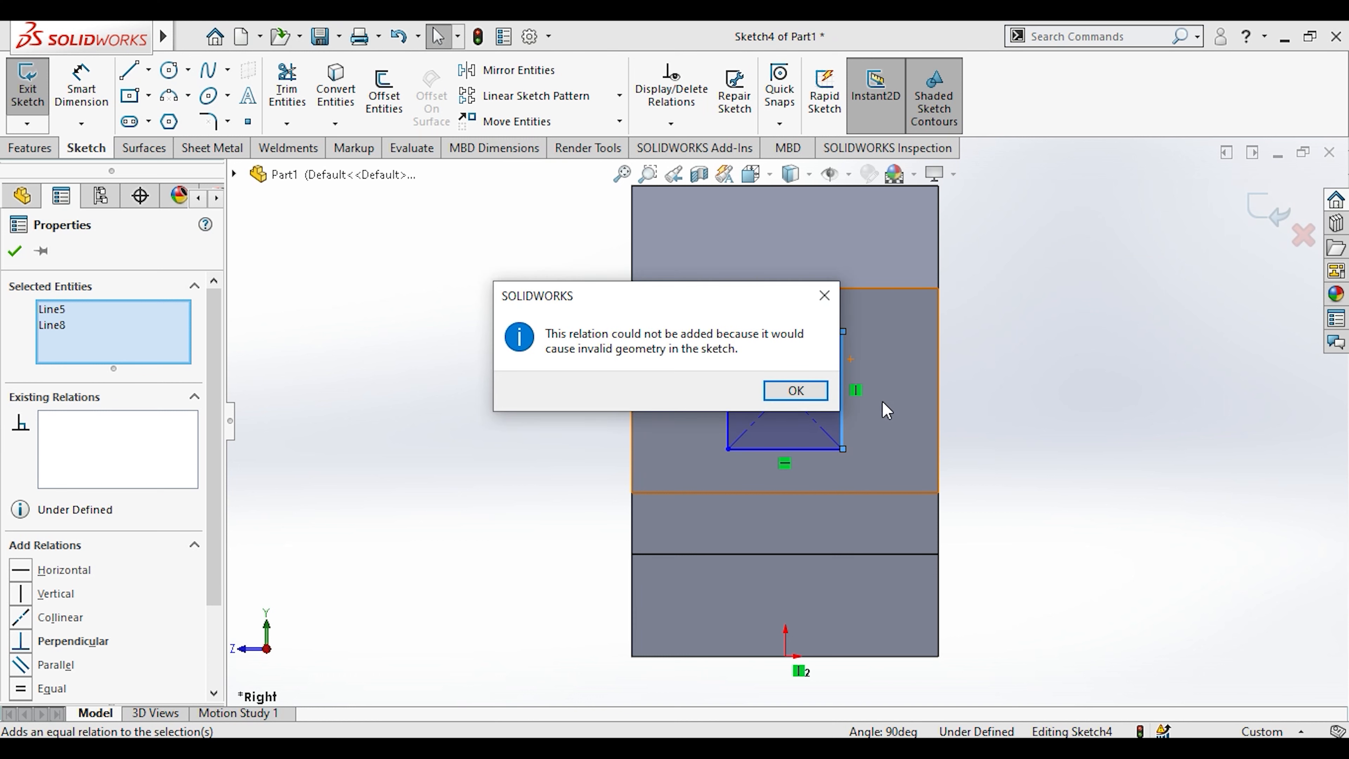
click(805, 389)
click(805, 388)
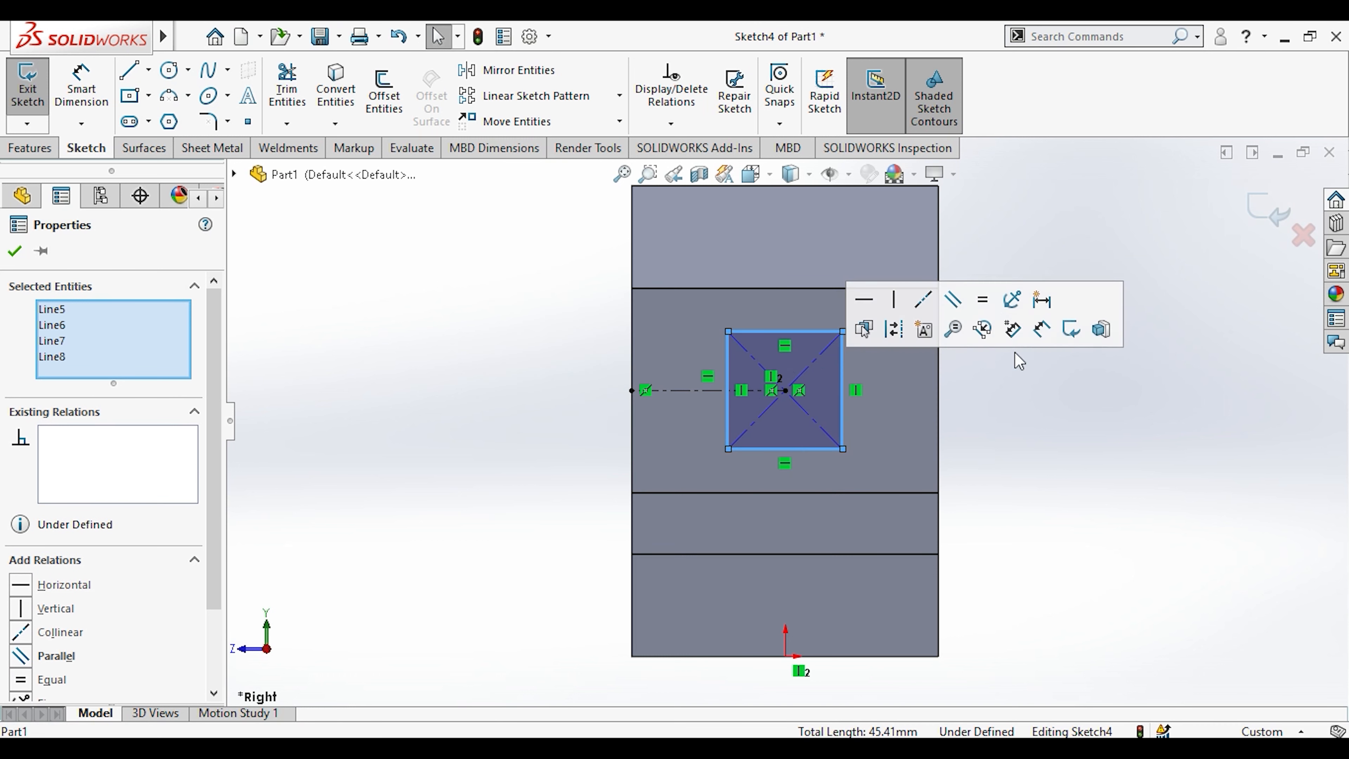
click(992, 413)
Make the rectangle a square with an Equal relation between its right vertical side and its upper side.
click(841, 374)
ctrl+click(813, 333)
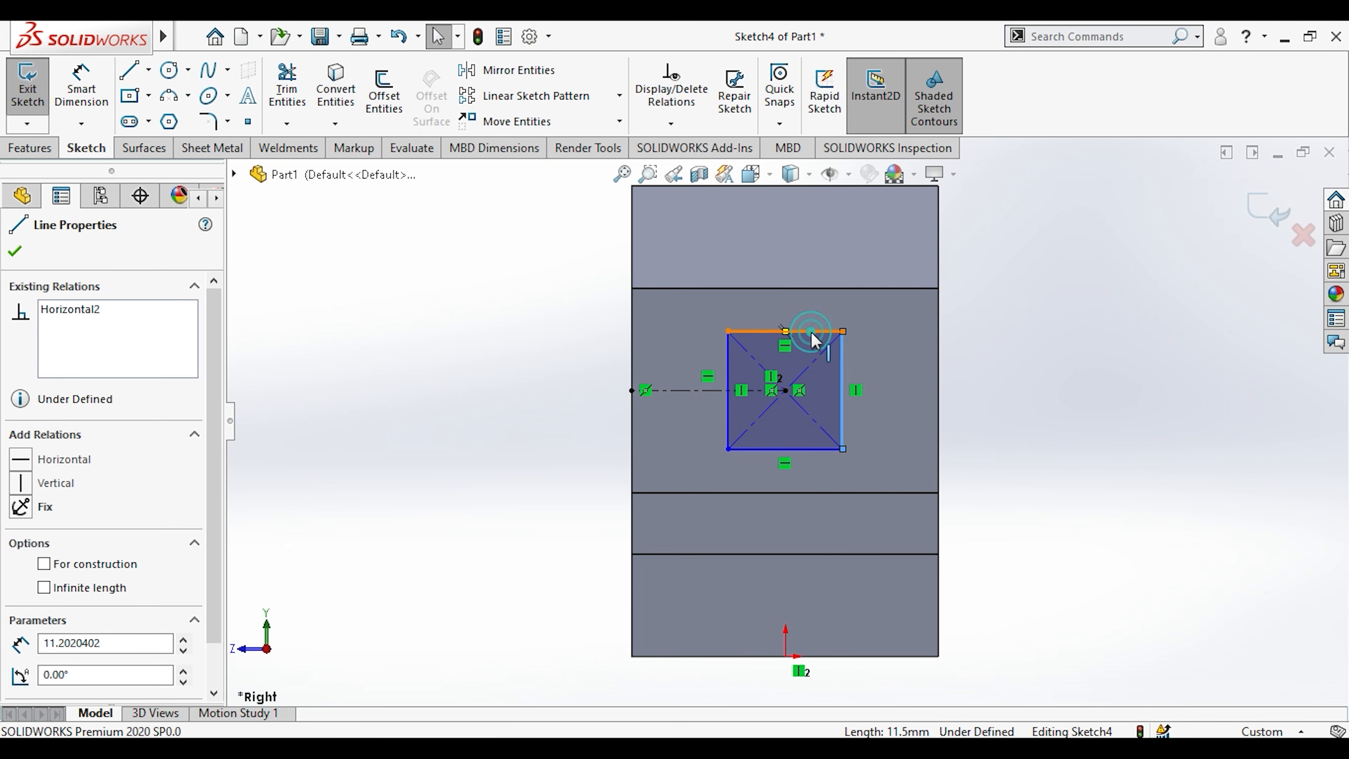
click(1016, 247)
click(1028, 413)
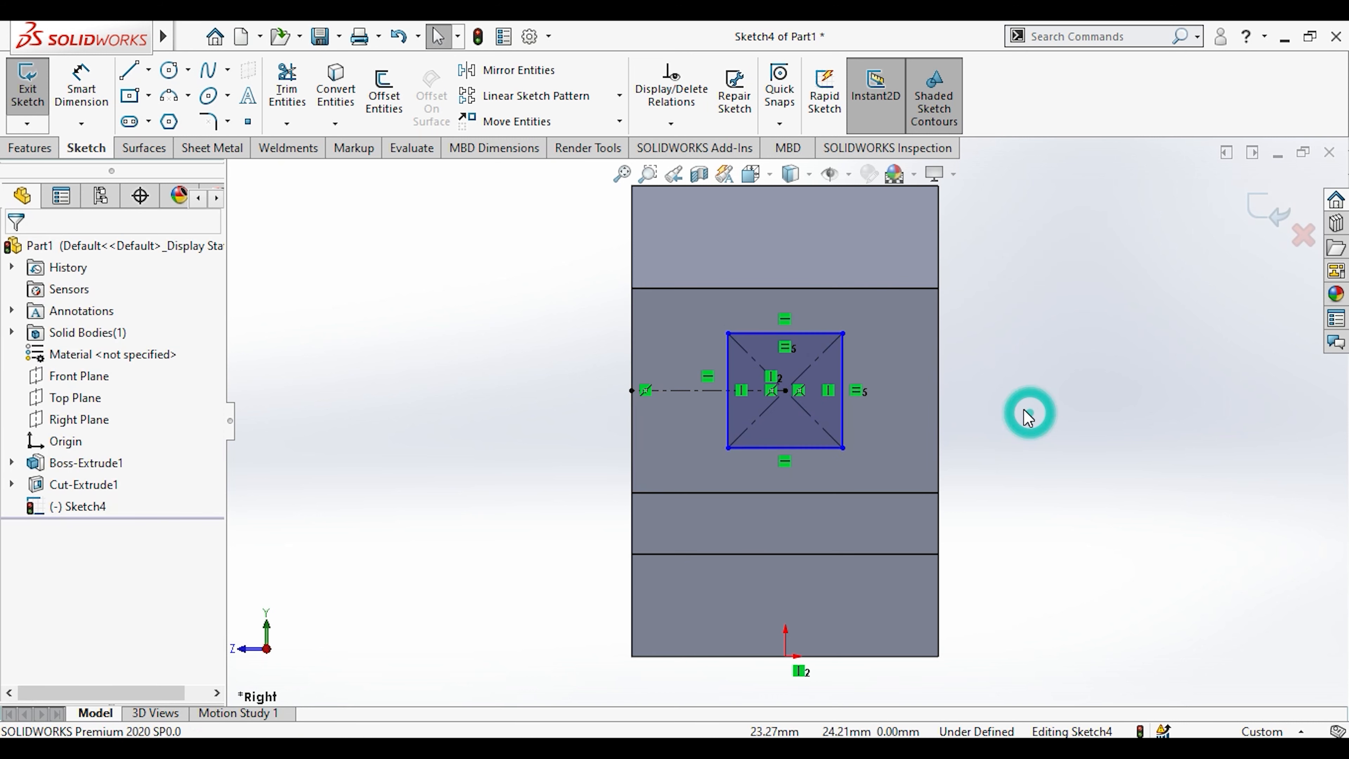
Dimension the square's right vertical side and set it to 10 mm.
click(81, 87)
click(842, 362)
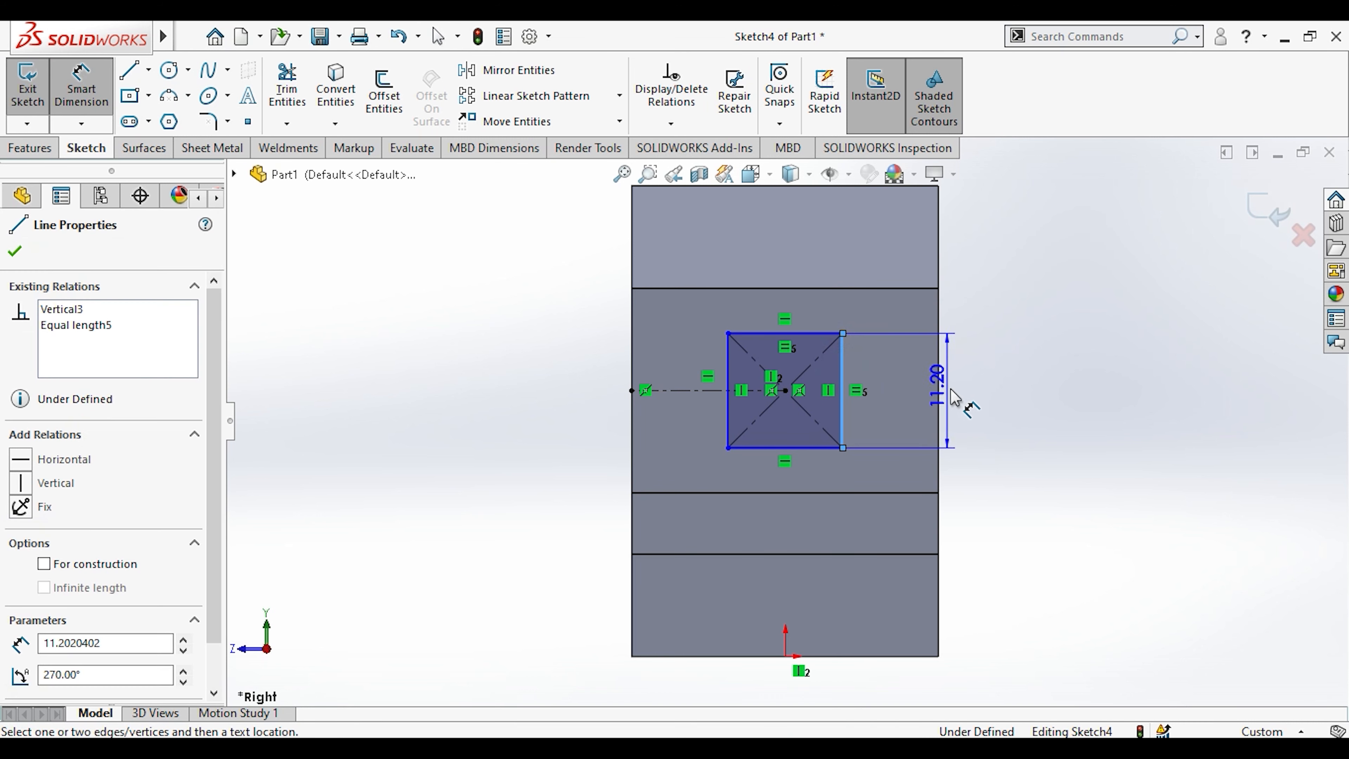
click(977, 393)
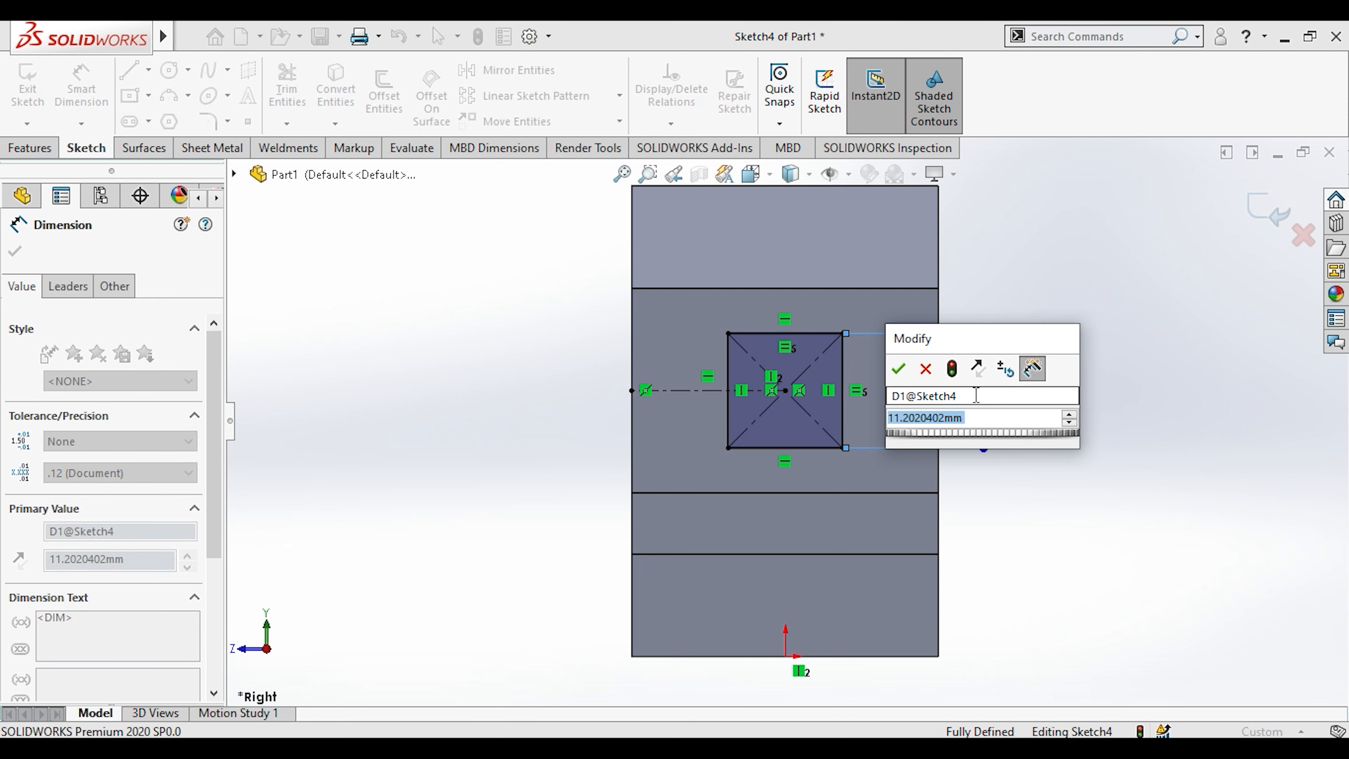
text(10)
key(Return)
key(Escape)
Check the sketch against the reference drawing and extrude-cut the 10 mm square all the way through the part from side to side.
key(alt+Tab)
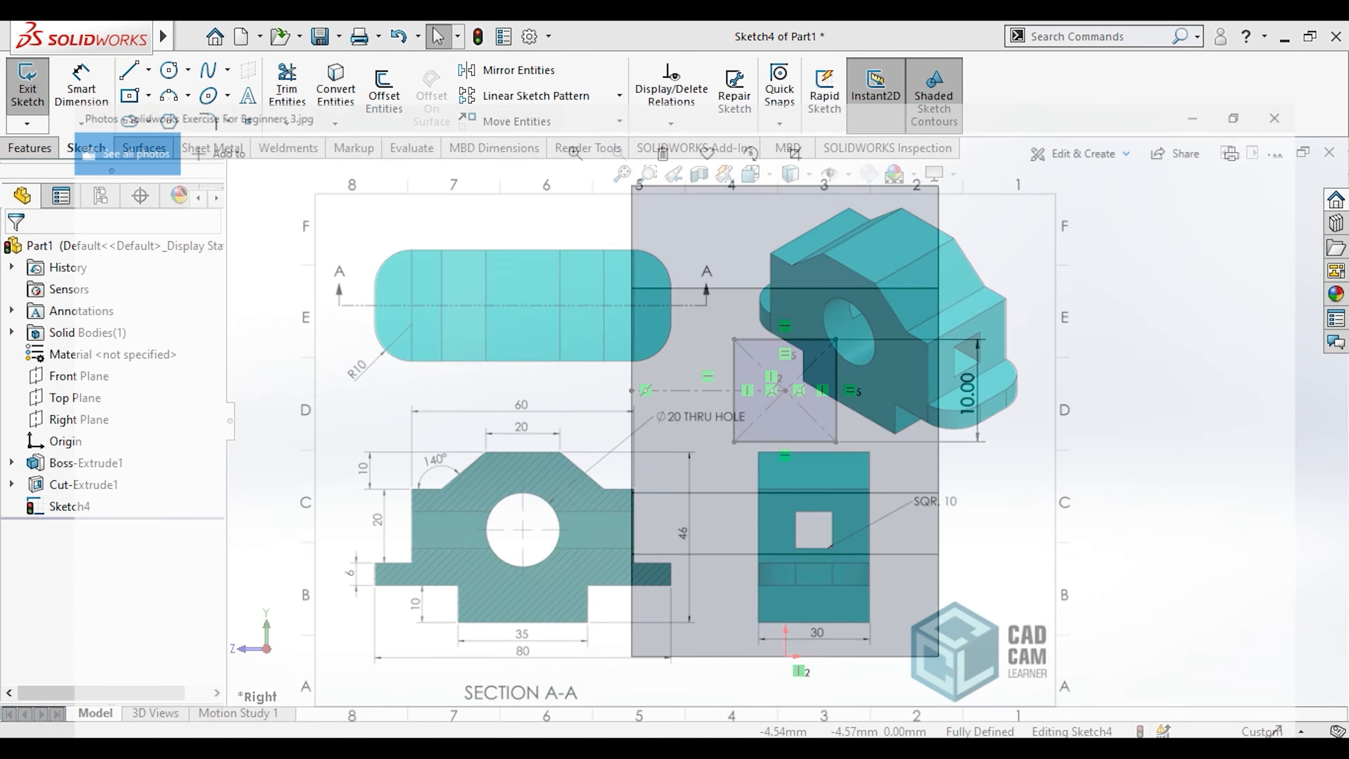
key(alt+Tab)
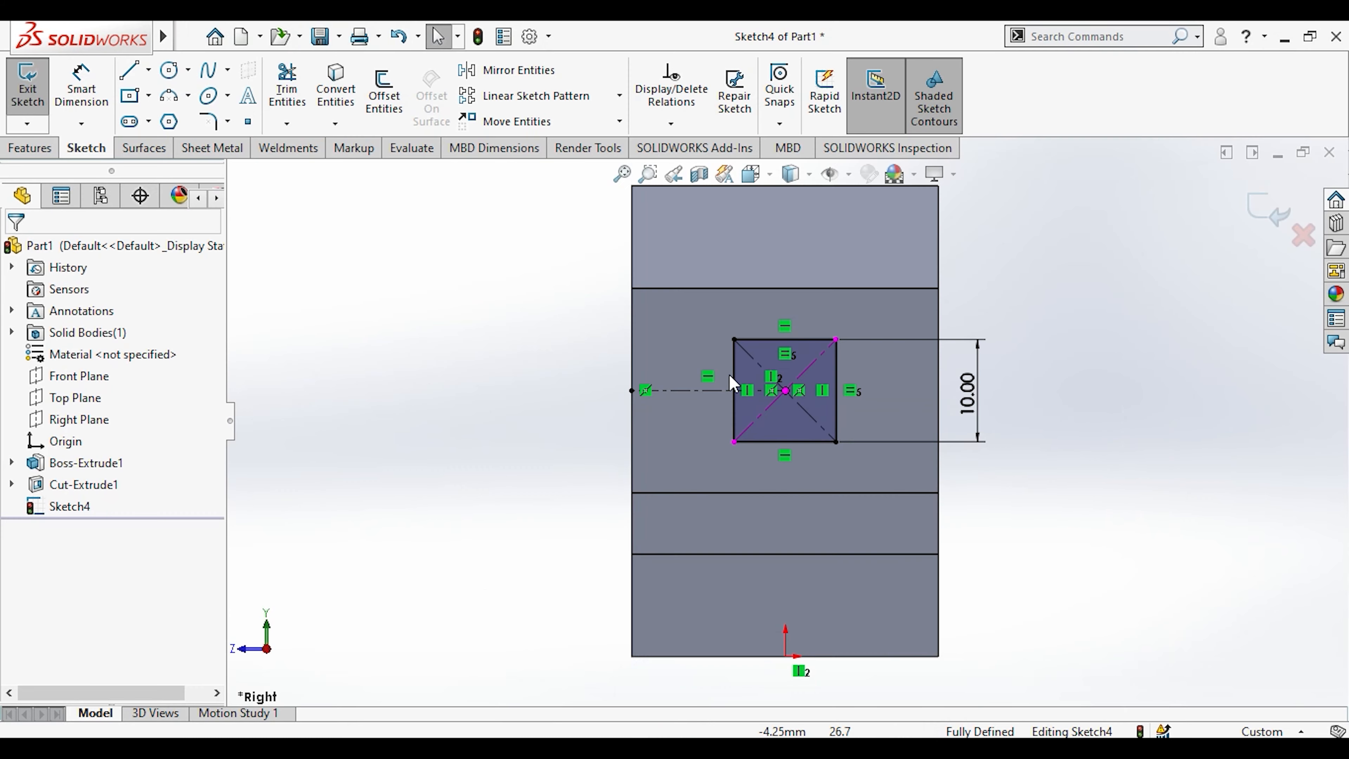
scroll(696, 367, down, 1)
middle_drag(696, 367, 759, 373)
scroll(781, 417, up, 2)
key(alt+Tab)
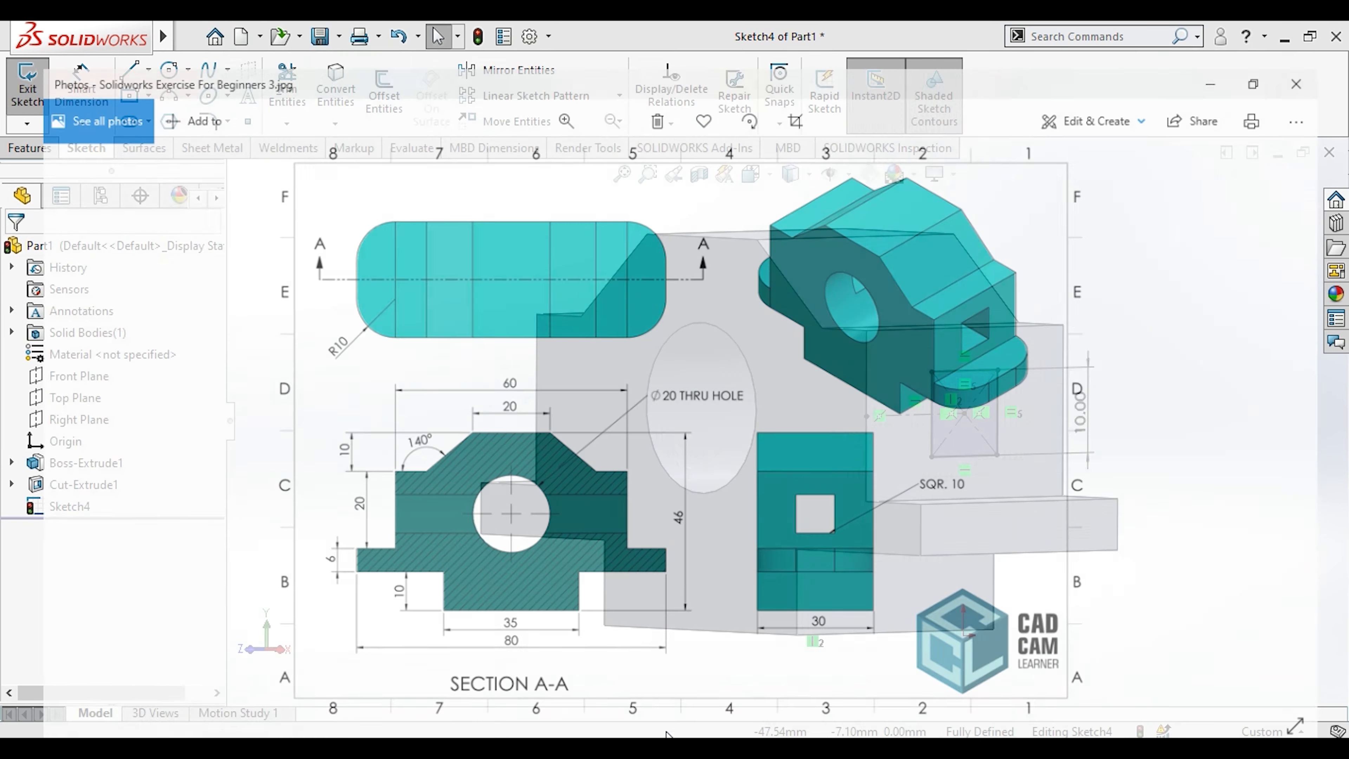
key(alt+Tab)
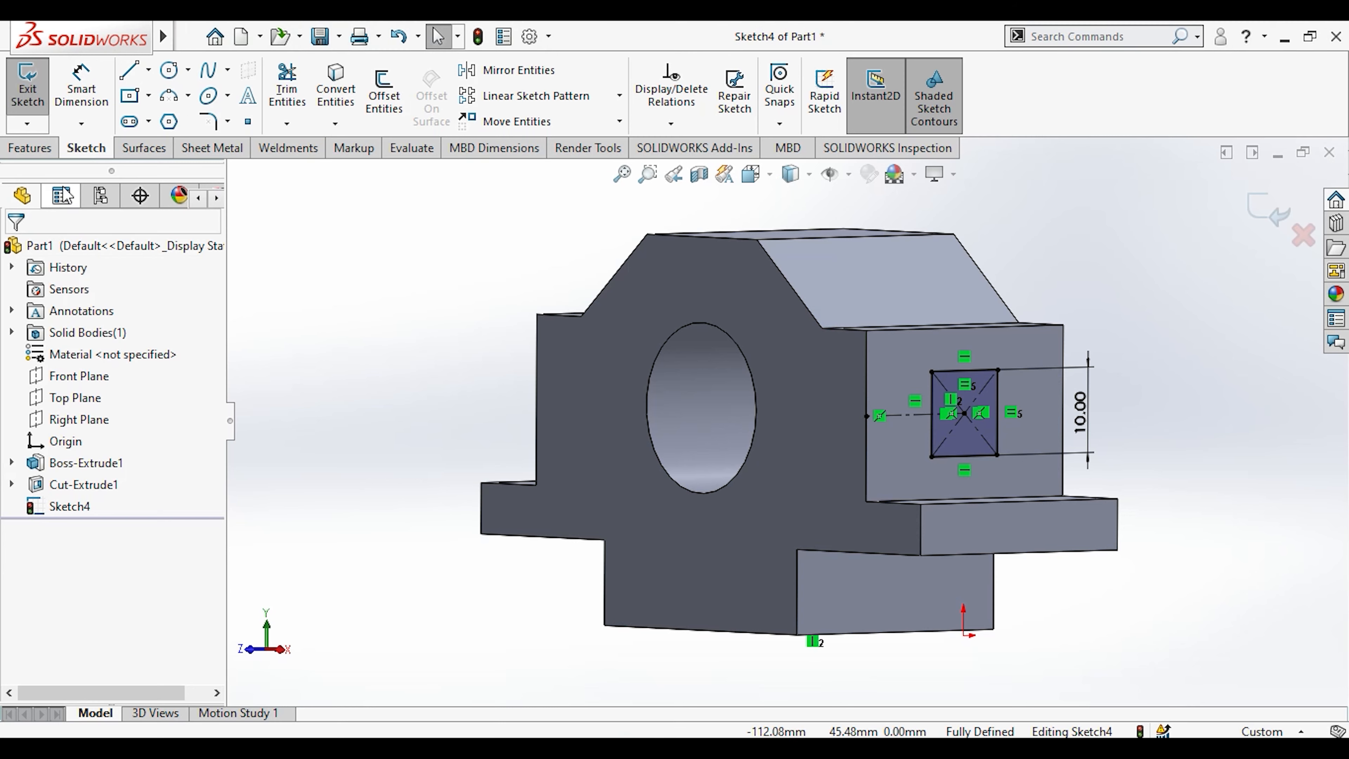
click(31, 148)
click(290, 106)
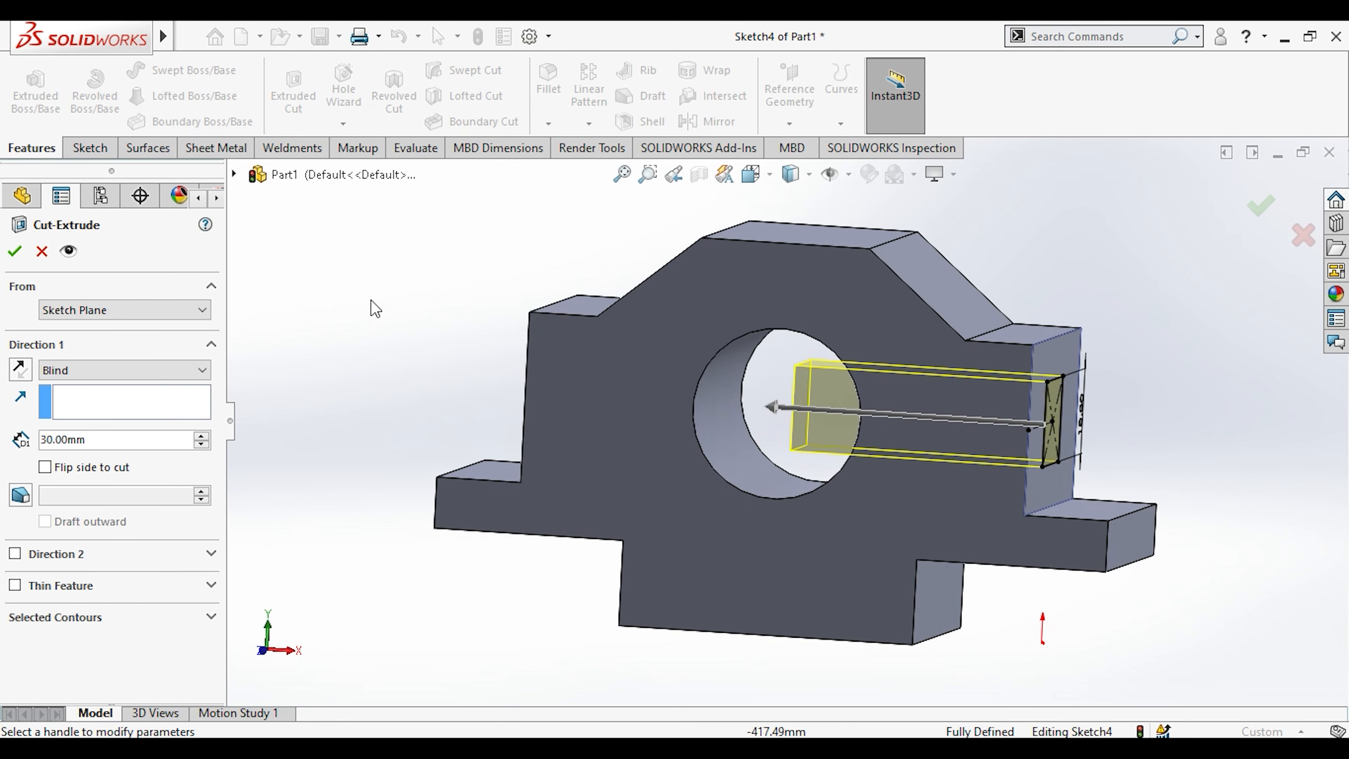
click(152, 376)
click(139, 400)
click(15, 251)
Inspect the square cutout and check the reference drawing for the flange corner radius.
mouse_move(379, 280)
middle_down()
mouse_move(777, 503)
mouse_move(744, 550)
mouse_move(778, 401)
mouse_move(701, 425)
middle_up()
click(653, 747)
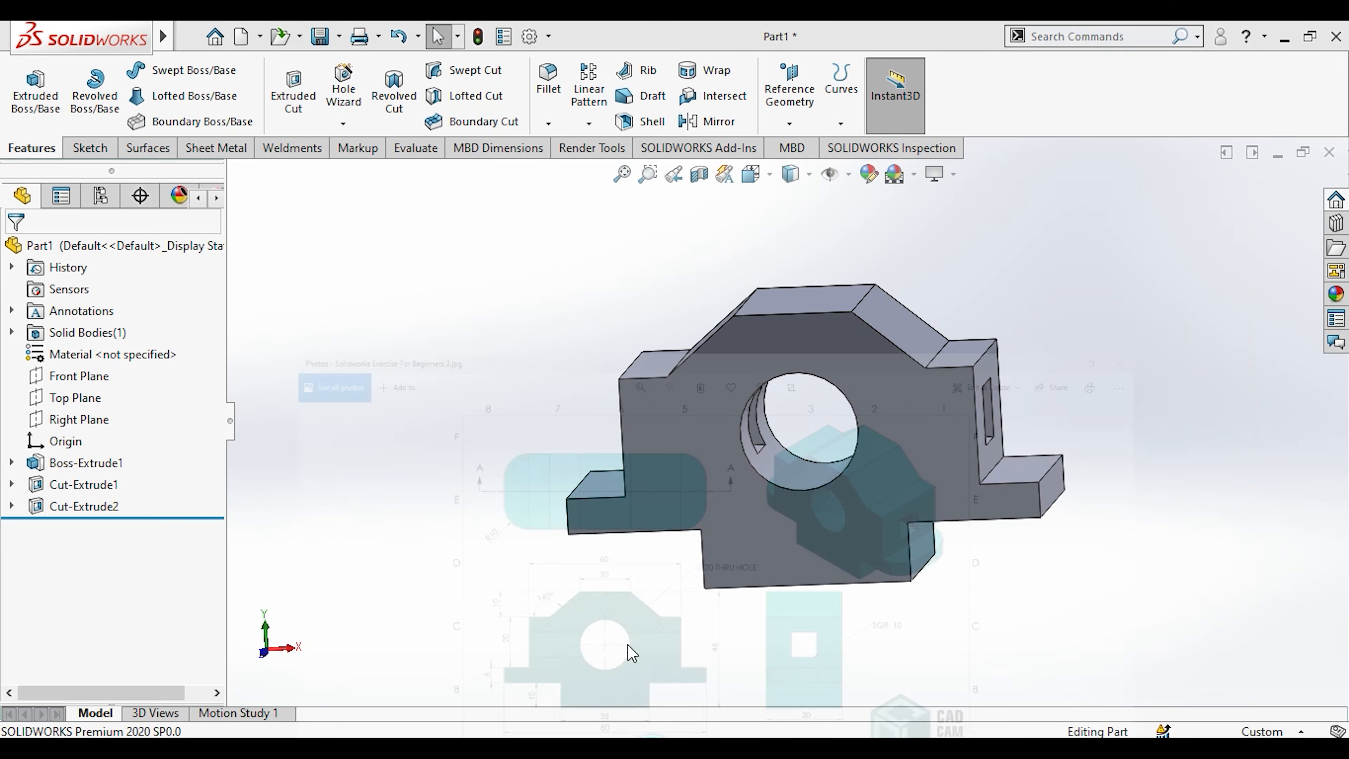
click(479, 319)
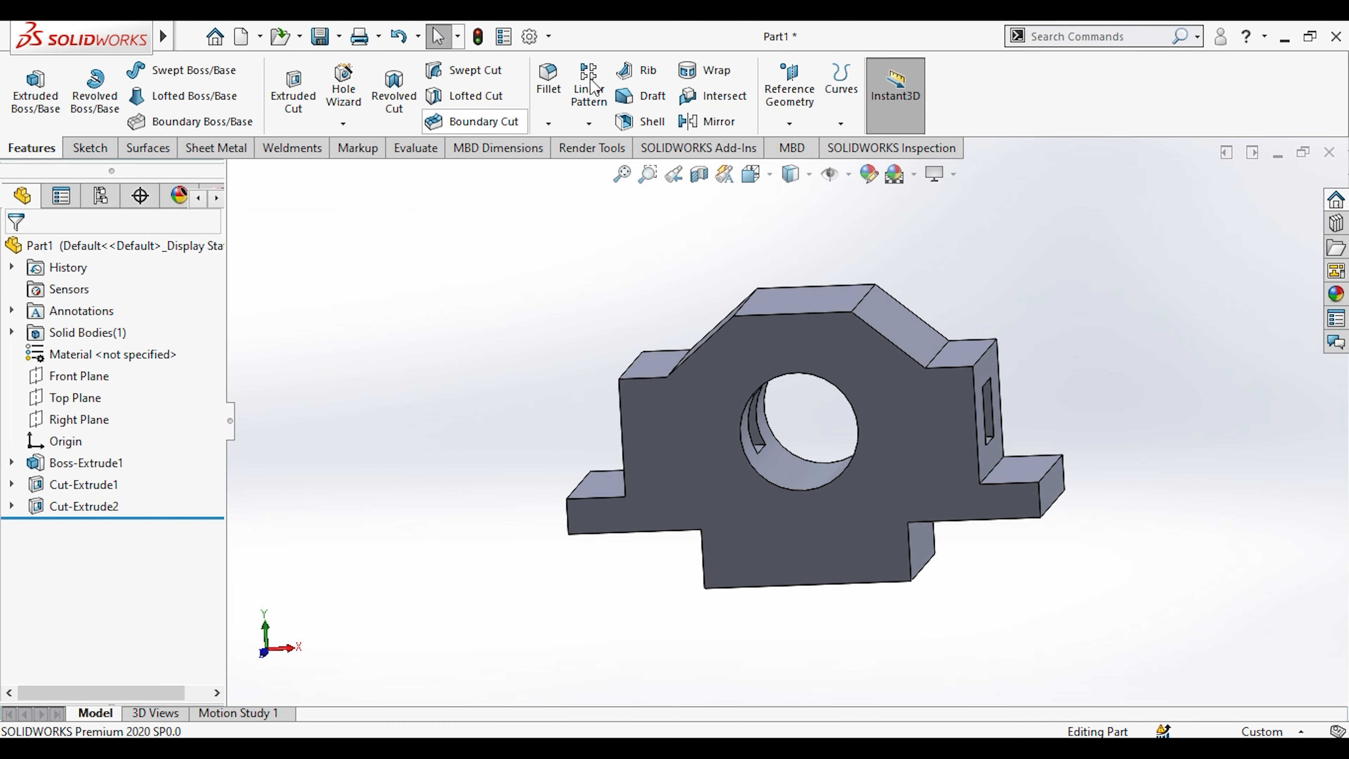
click(645, 747)
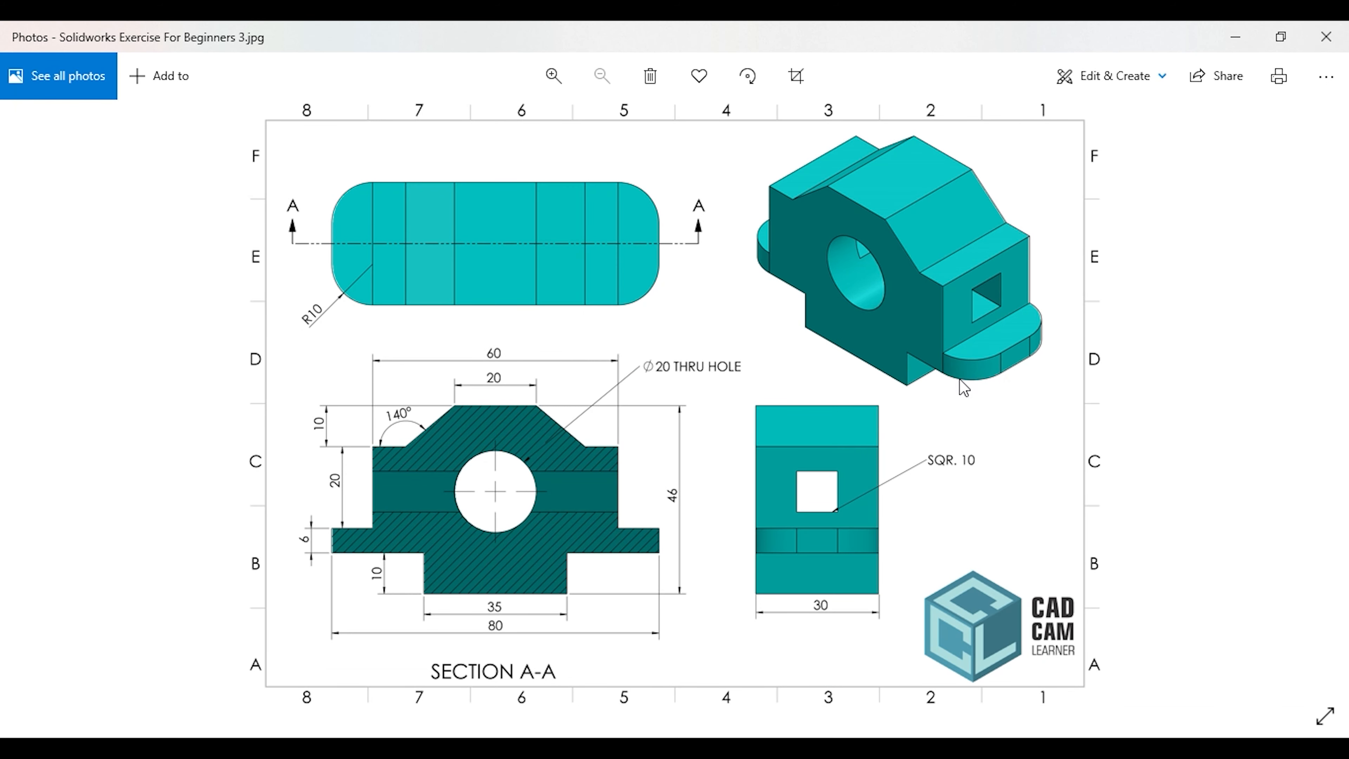
click(610, 739)
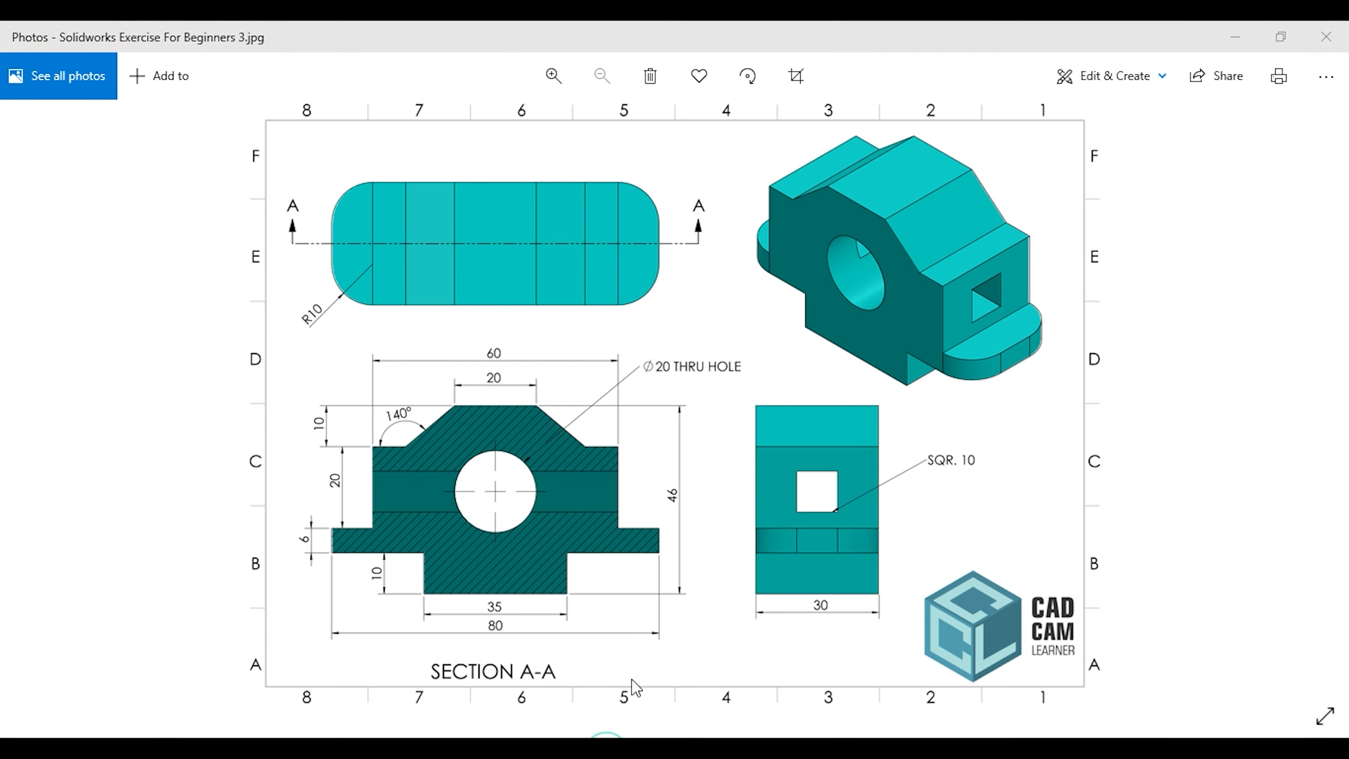
click(1243, 34)
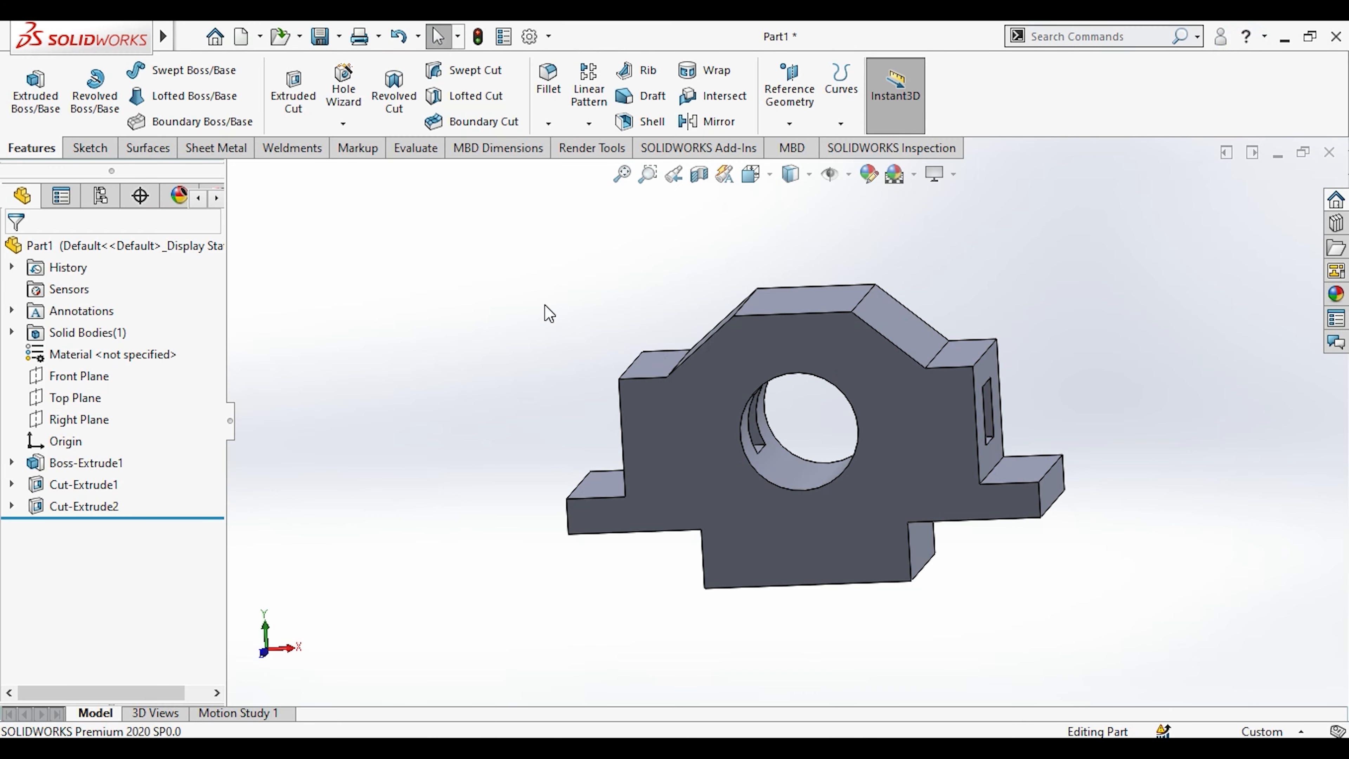
Fillet the four vertical outer corner edges of the two side flanges with a 10 mm radius.
click(550, 124)
click(553, 144)
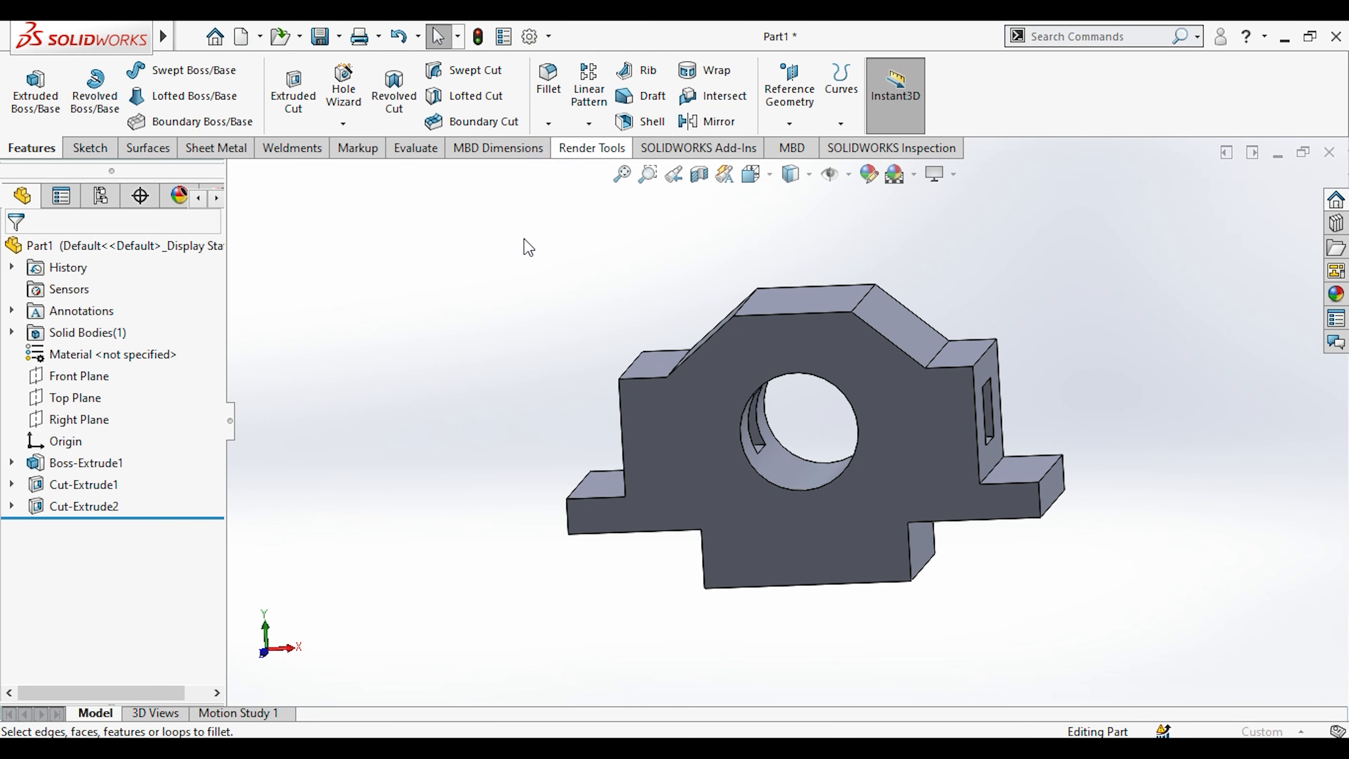
middle_drag(527, 247, 521, 281)
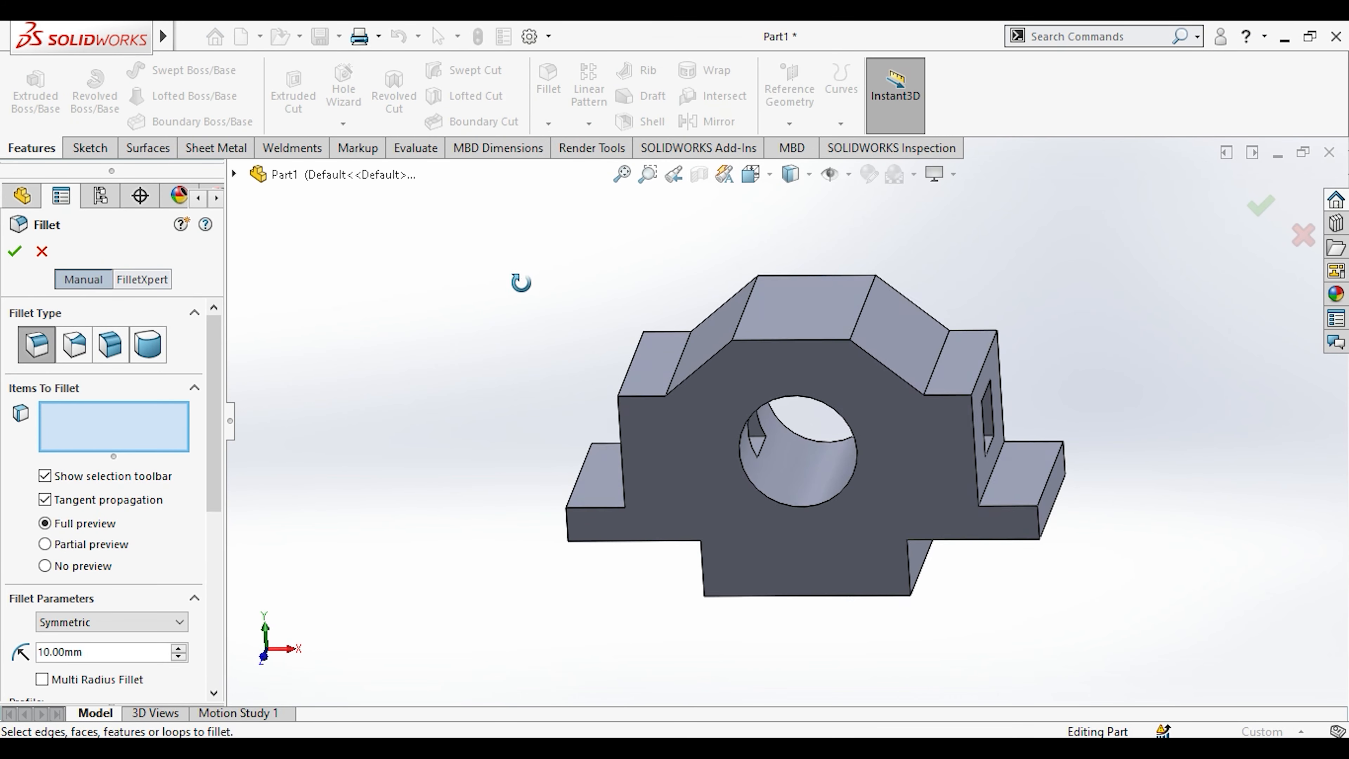
click(1033, 507)
middle_drag(1033, 508, 738, 630)
middle_drag(1129, 356, 680, 407)
click(1033, 458)
click(1033, 458)
click(1032, 463)
click(812, 529)
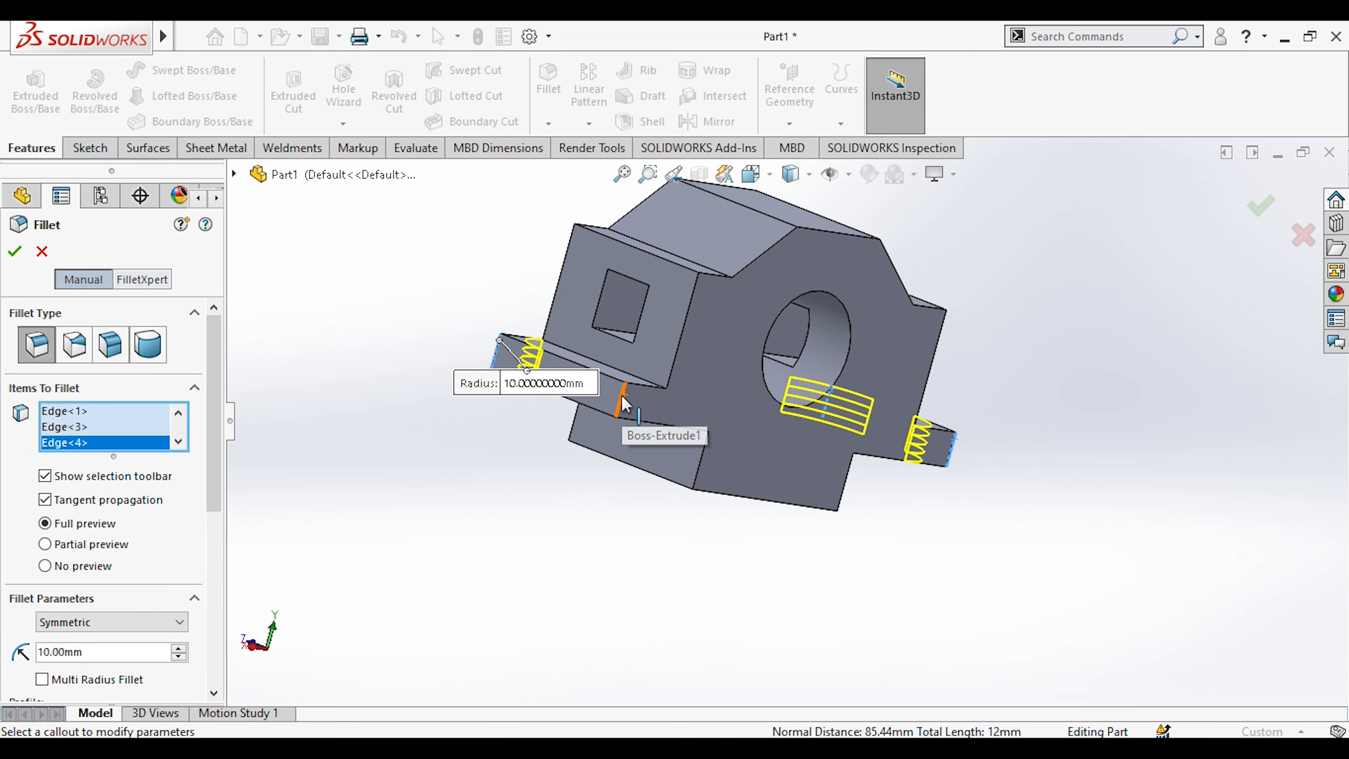
click(659, 424)
middle_drag(506, 298, 446, 371)
scroll(808, 414, up, 1)
scroll(783, 338, down, 2)
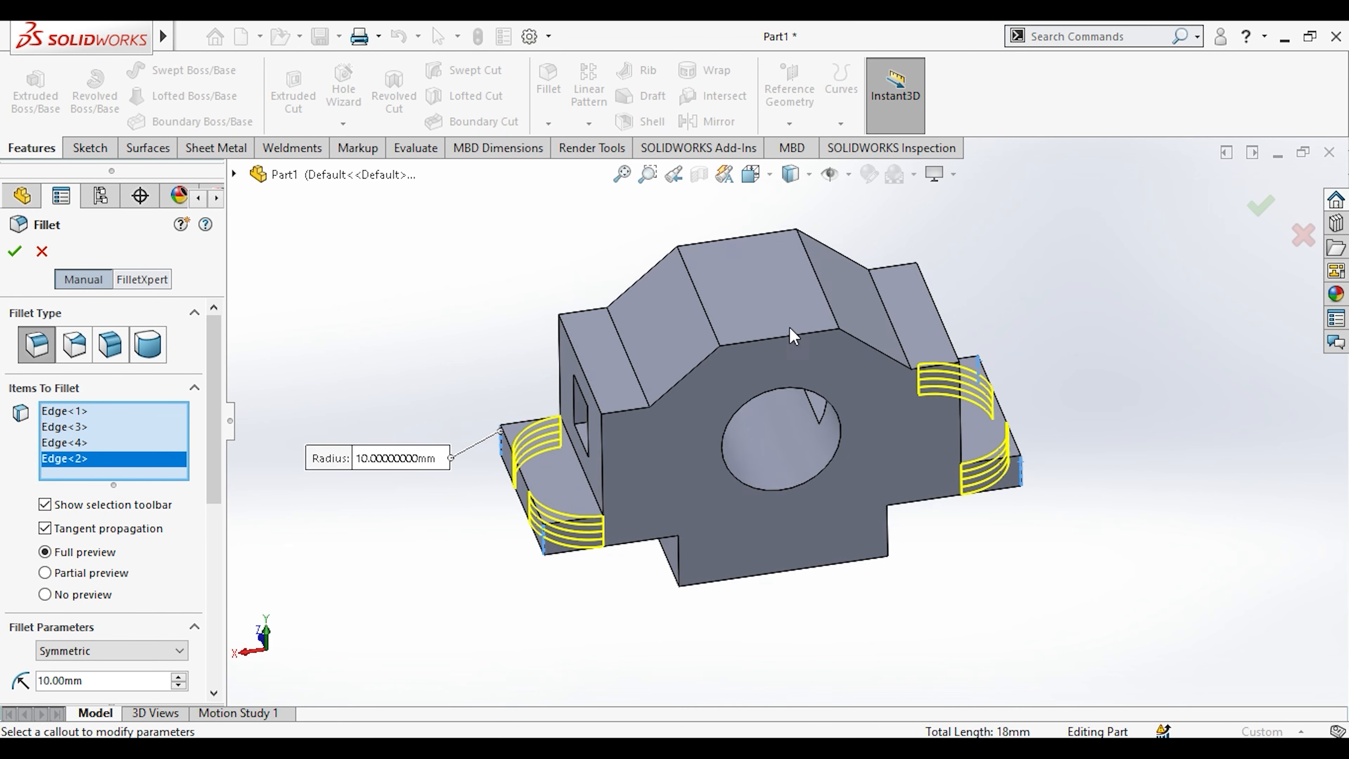
middle_drag(783, 338, 819, 306)
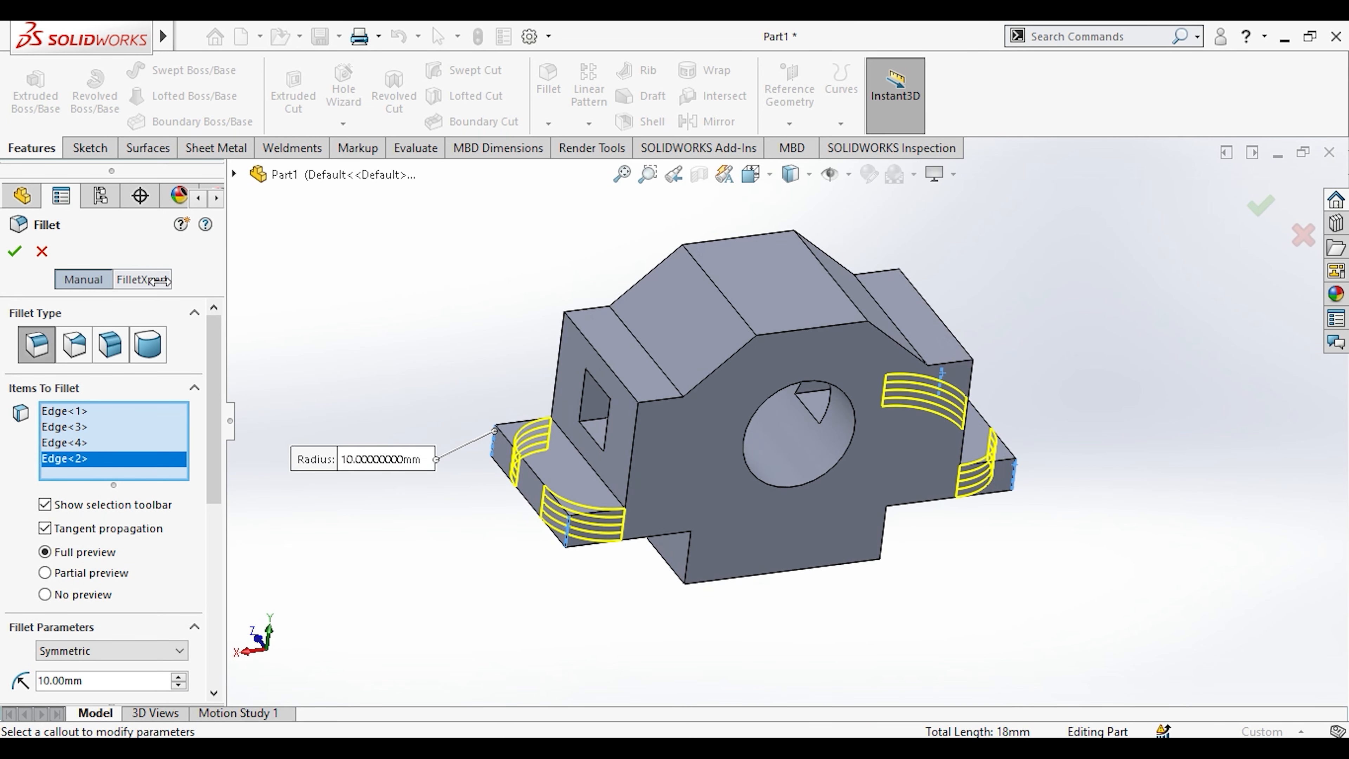
click(531, 289)
Compare the filleted part with the reference drawing.
middle_drag(708, 362, 662, 346)
scroll(733, 350, up, 1)
key(alt+Tab)
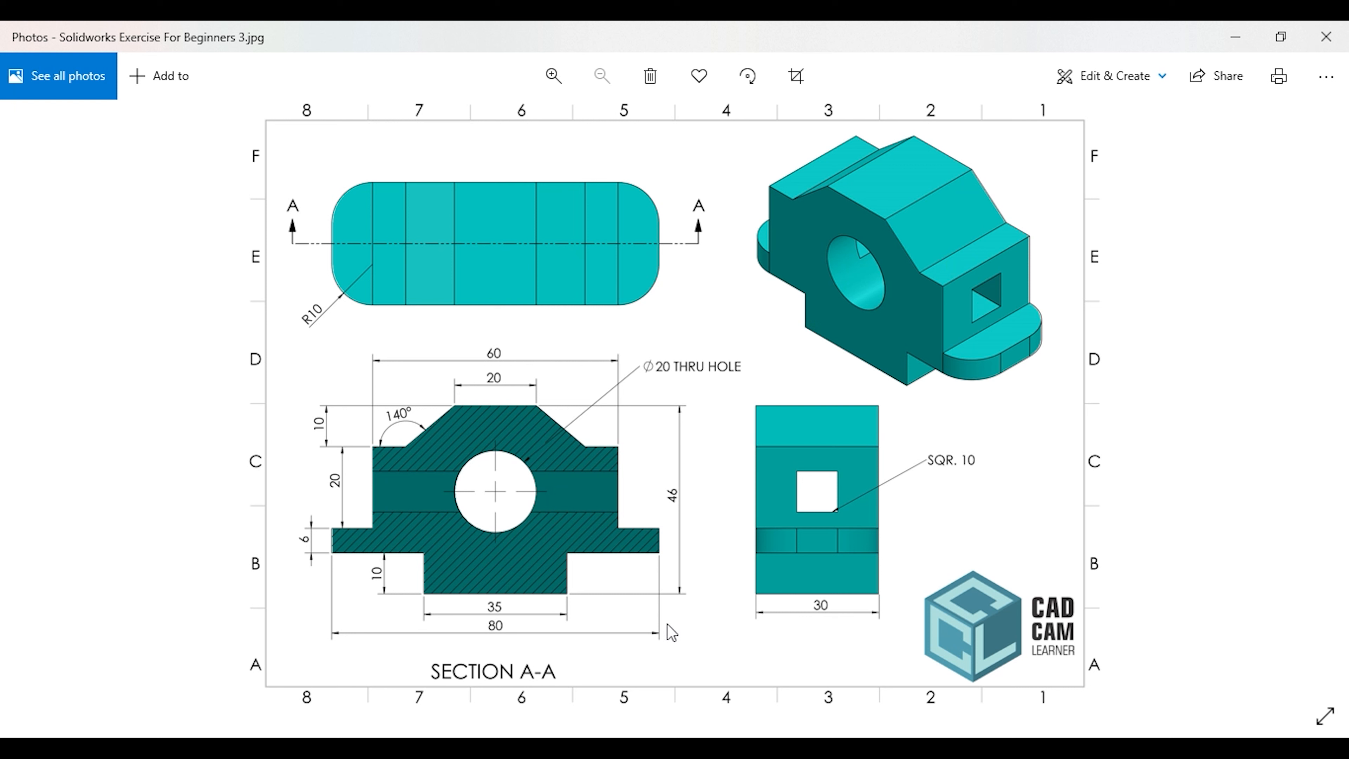
key(alt+Tab)
scroll(828, 377, down, 2)
scroll(807, 388, up, 2)
scroll(762, 397, down, 2)
Change the appearance of the whole part to a turquoise color from the standard palette.
right_click(783, 402)
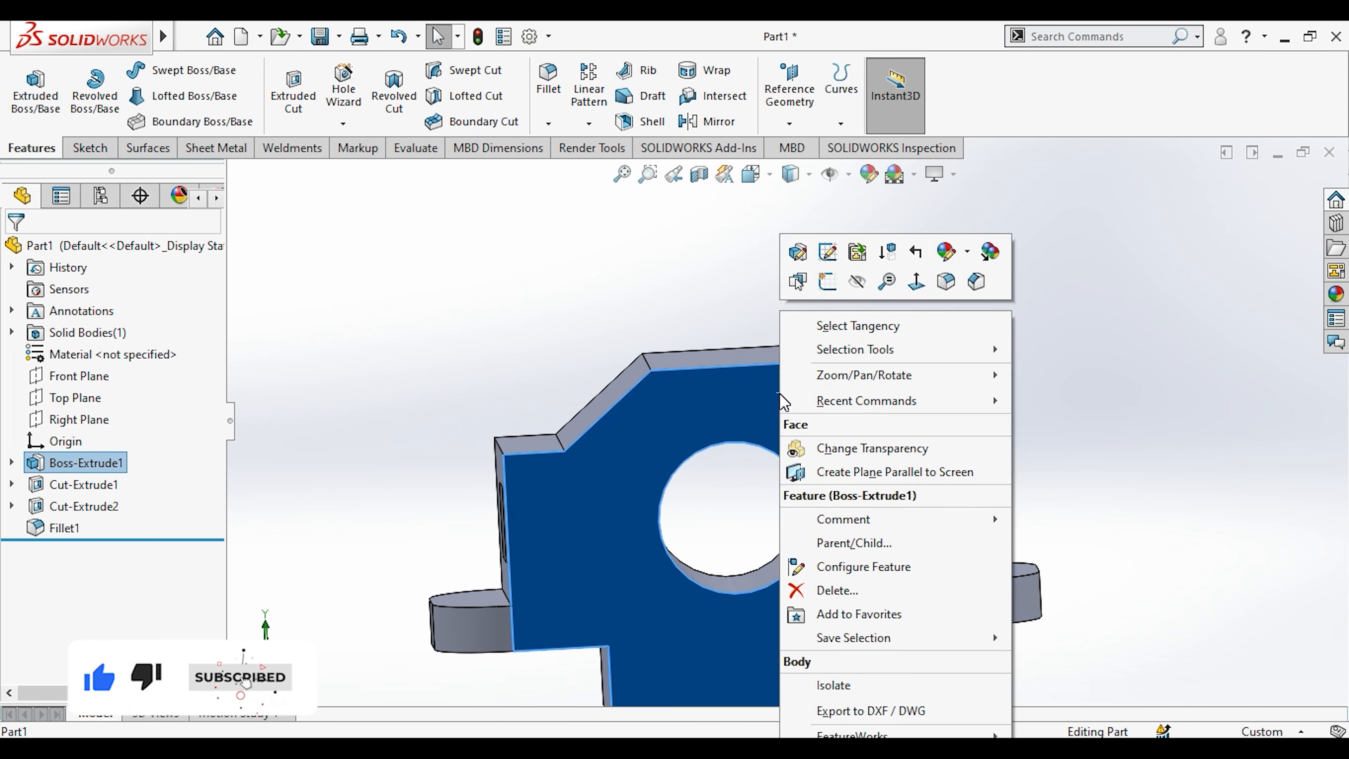
click(967, 251)
click(993, 363)
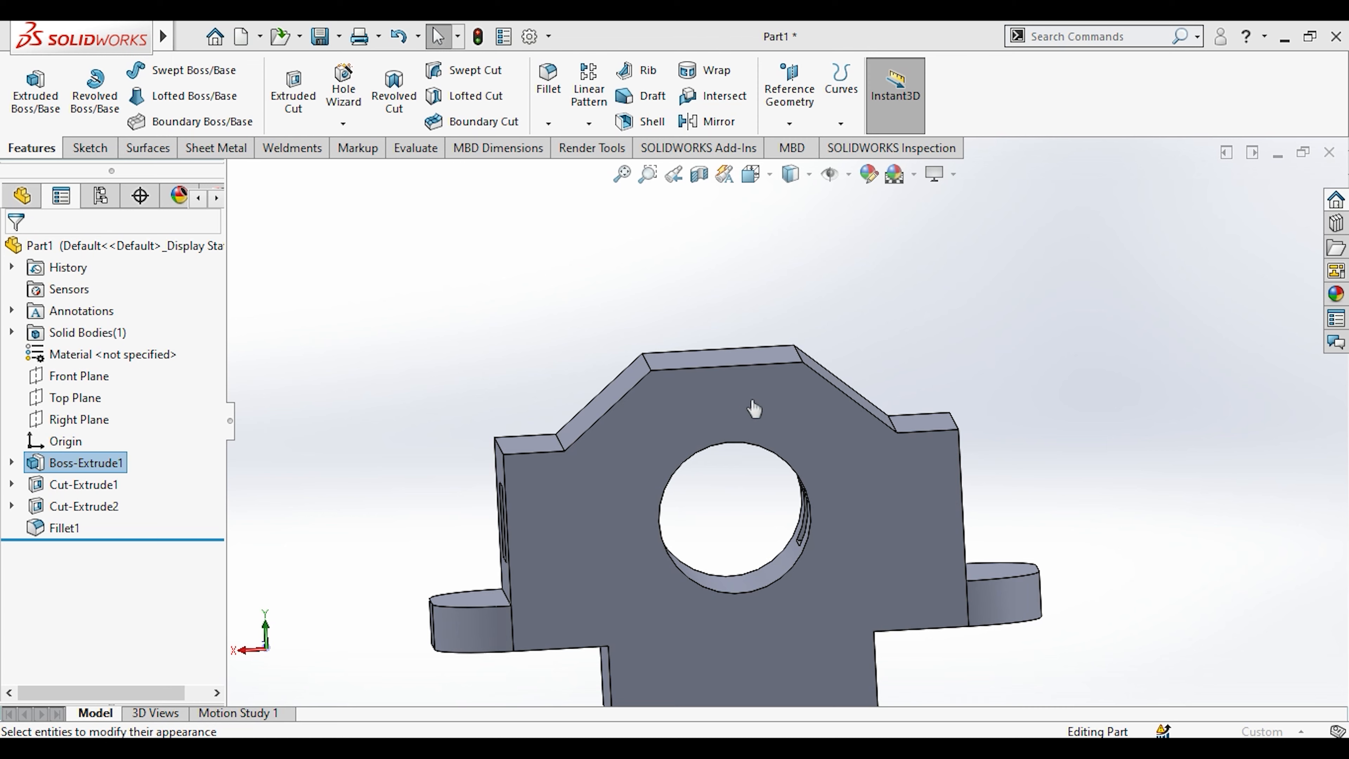
scroll(751, 400, up, 3)
scroll(839, 480, down, 3)
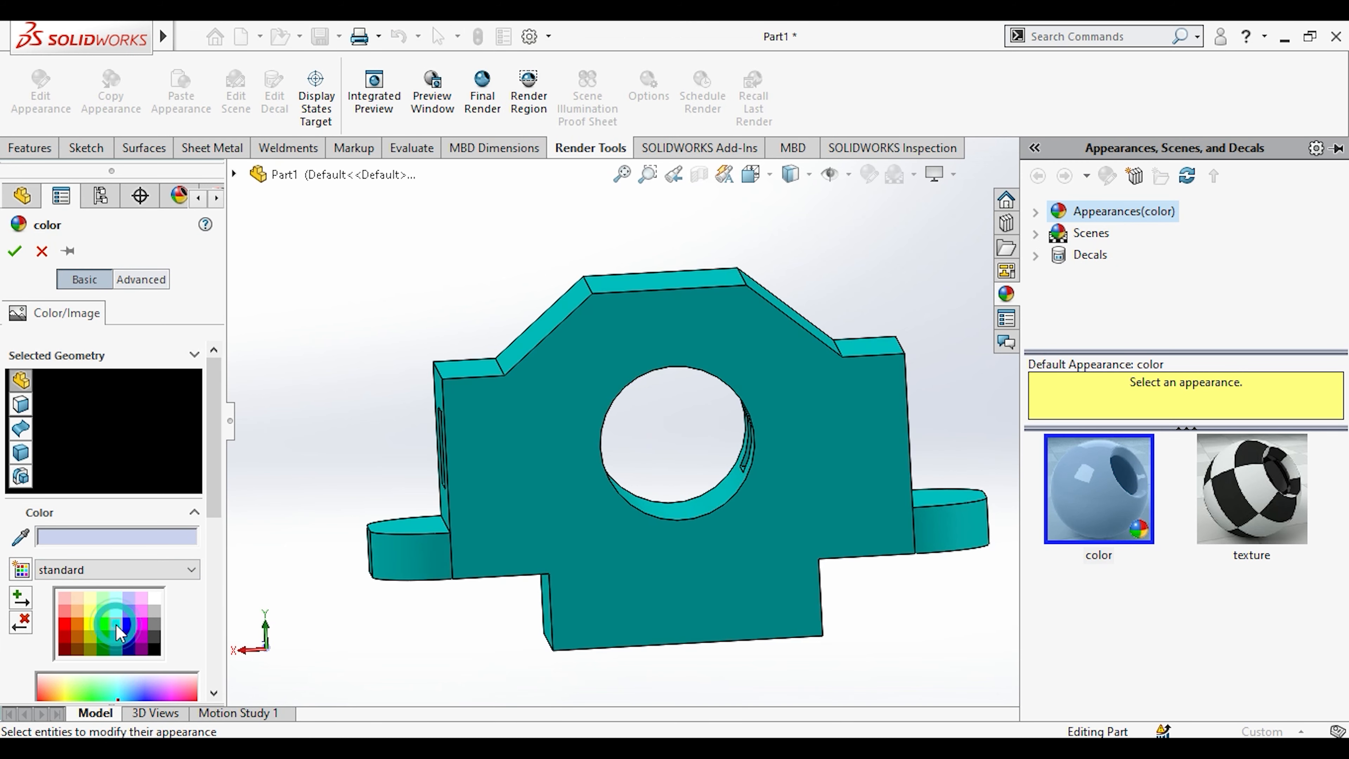
middle_drag(549, 334, 690, 418)
scroll(689, 419, up, 3)
middle_drag(594, 348, 777, 412)
scroll(661, 392, down, 2)
mouse_move(792, 484)
mouse_down()
mouse_move(910, 541)
mouse_move(778, 446)
mouse_move(814, 476)
mouse_move(802, 485)
mouse_up()
click(16, 255)
Turn off the current section view, section the part on the Right Plane, and move the cutting plane outward past the part's side.
middle_drag(588, 302, 608, 335)
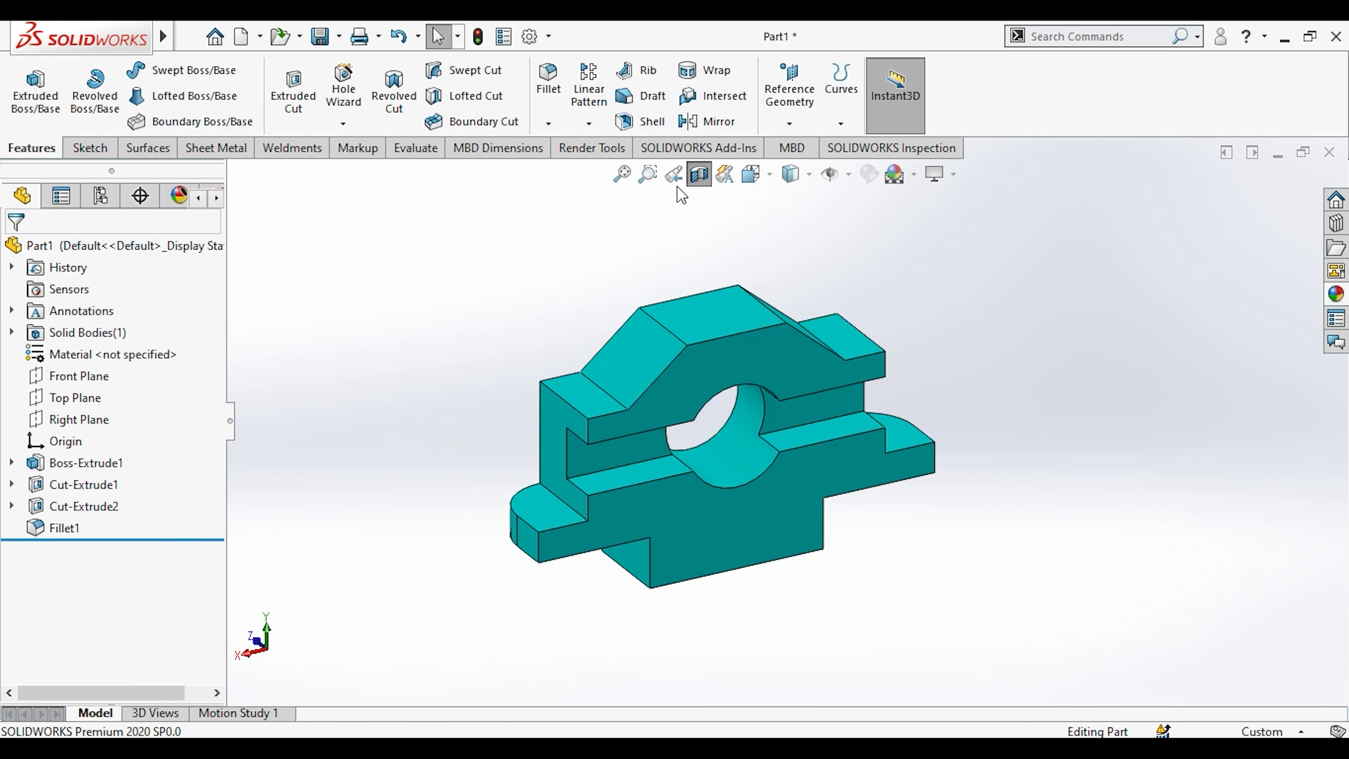
click(693, 183)
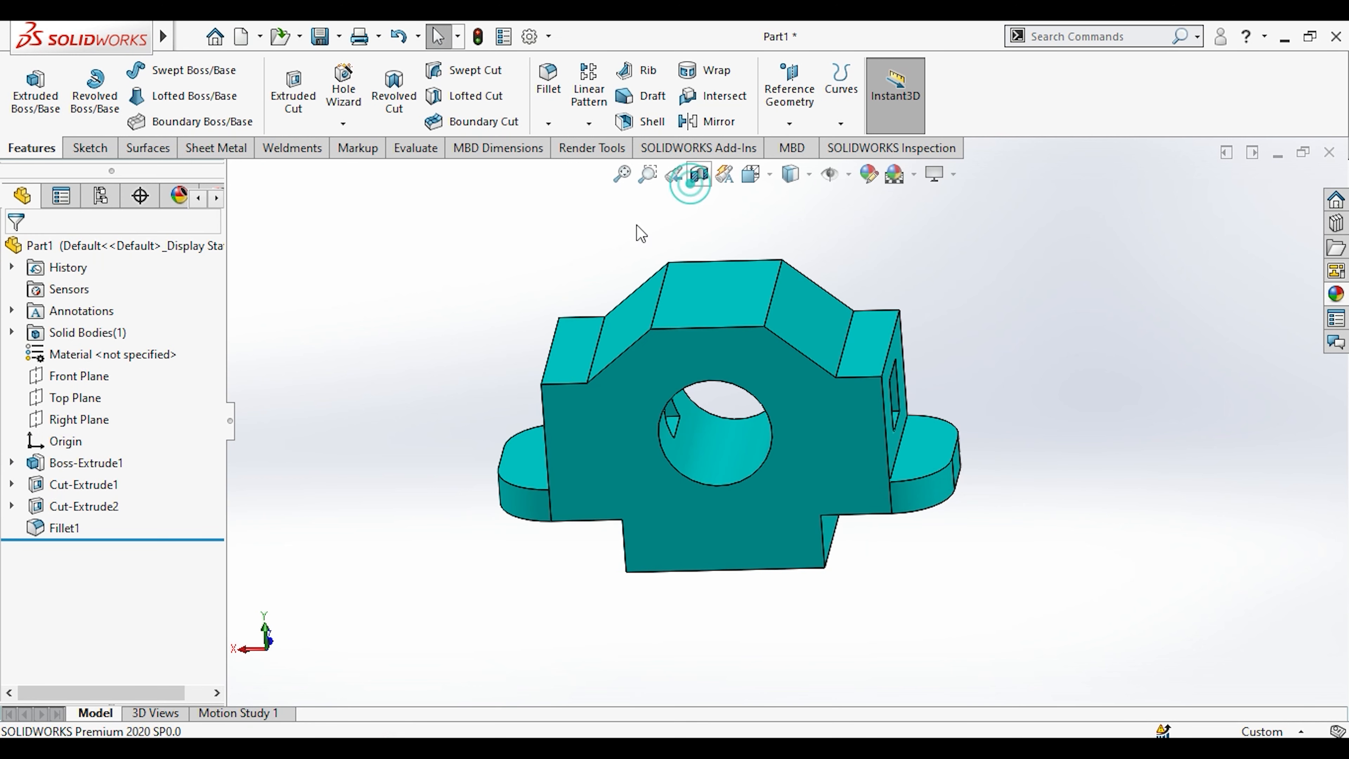
click(104, 608)
middle_drag(583, 553, 538, 493)
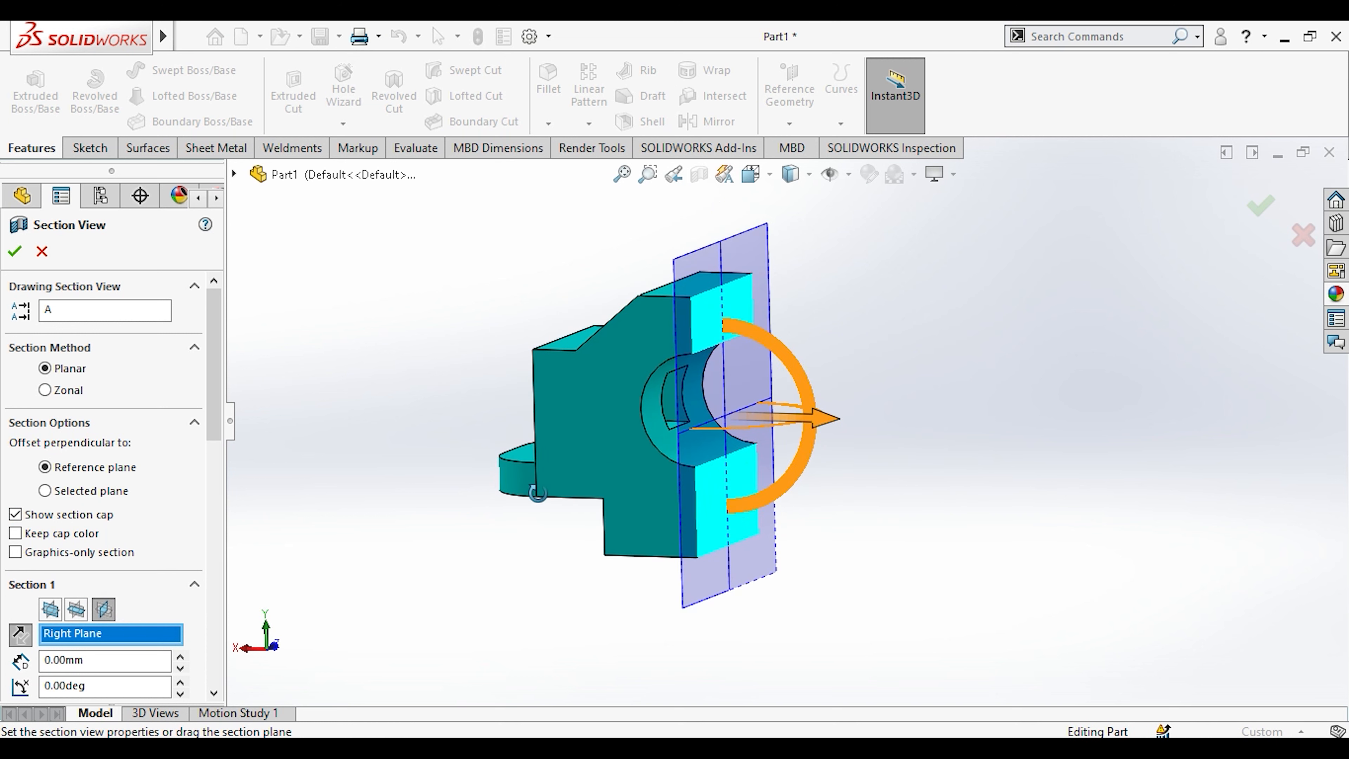
drag(834, 428, 1017, 473)
click(16, 252)
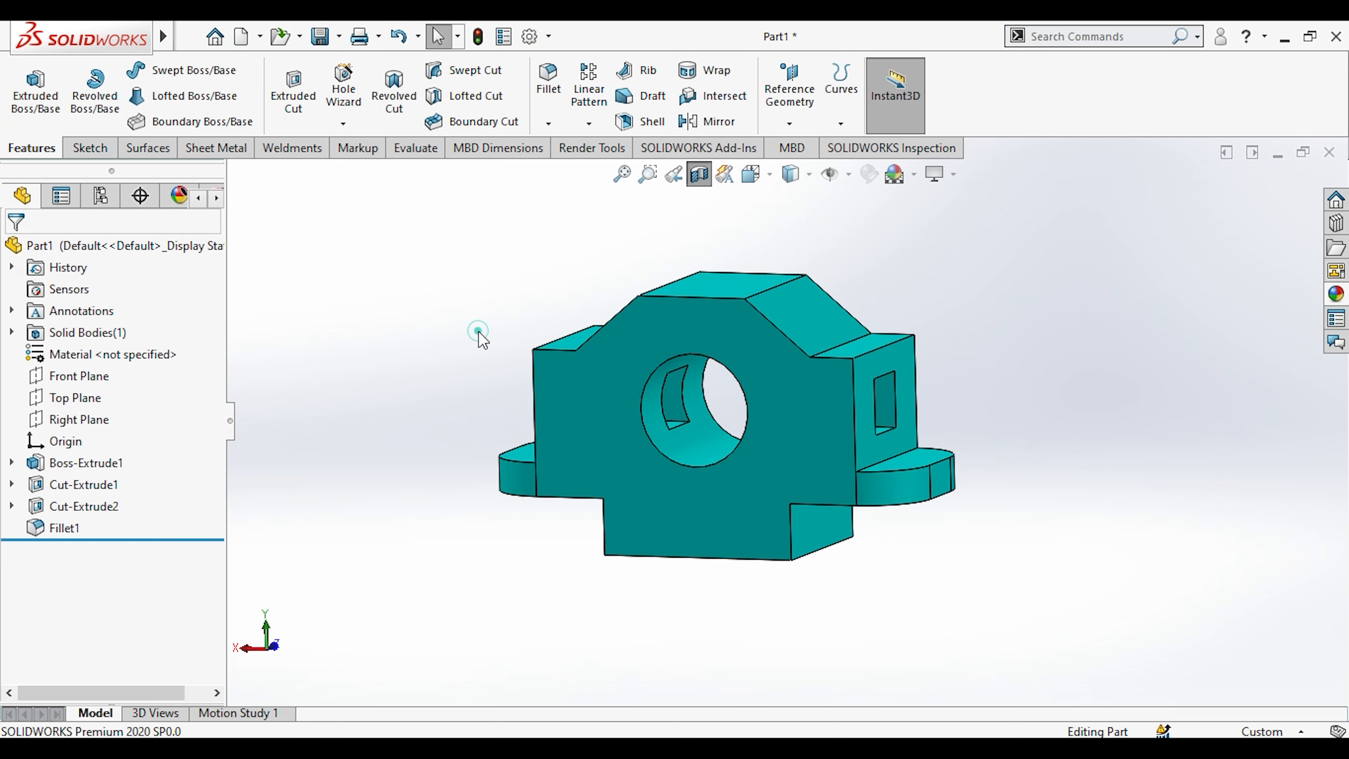